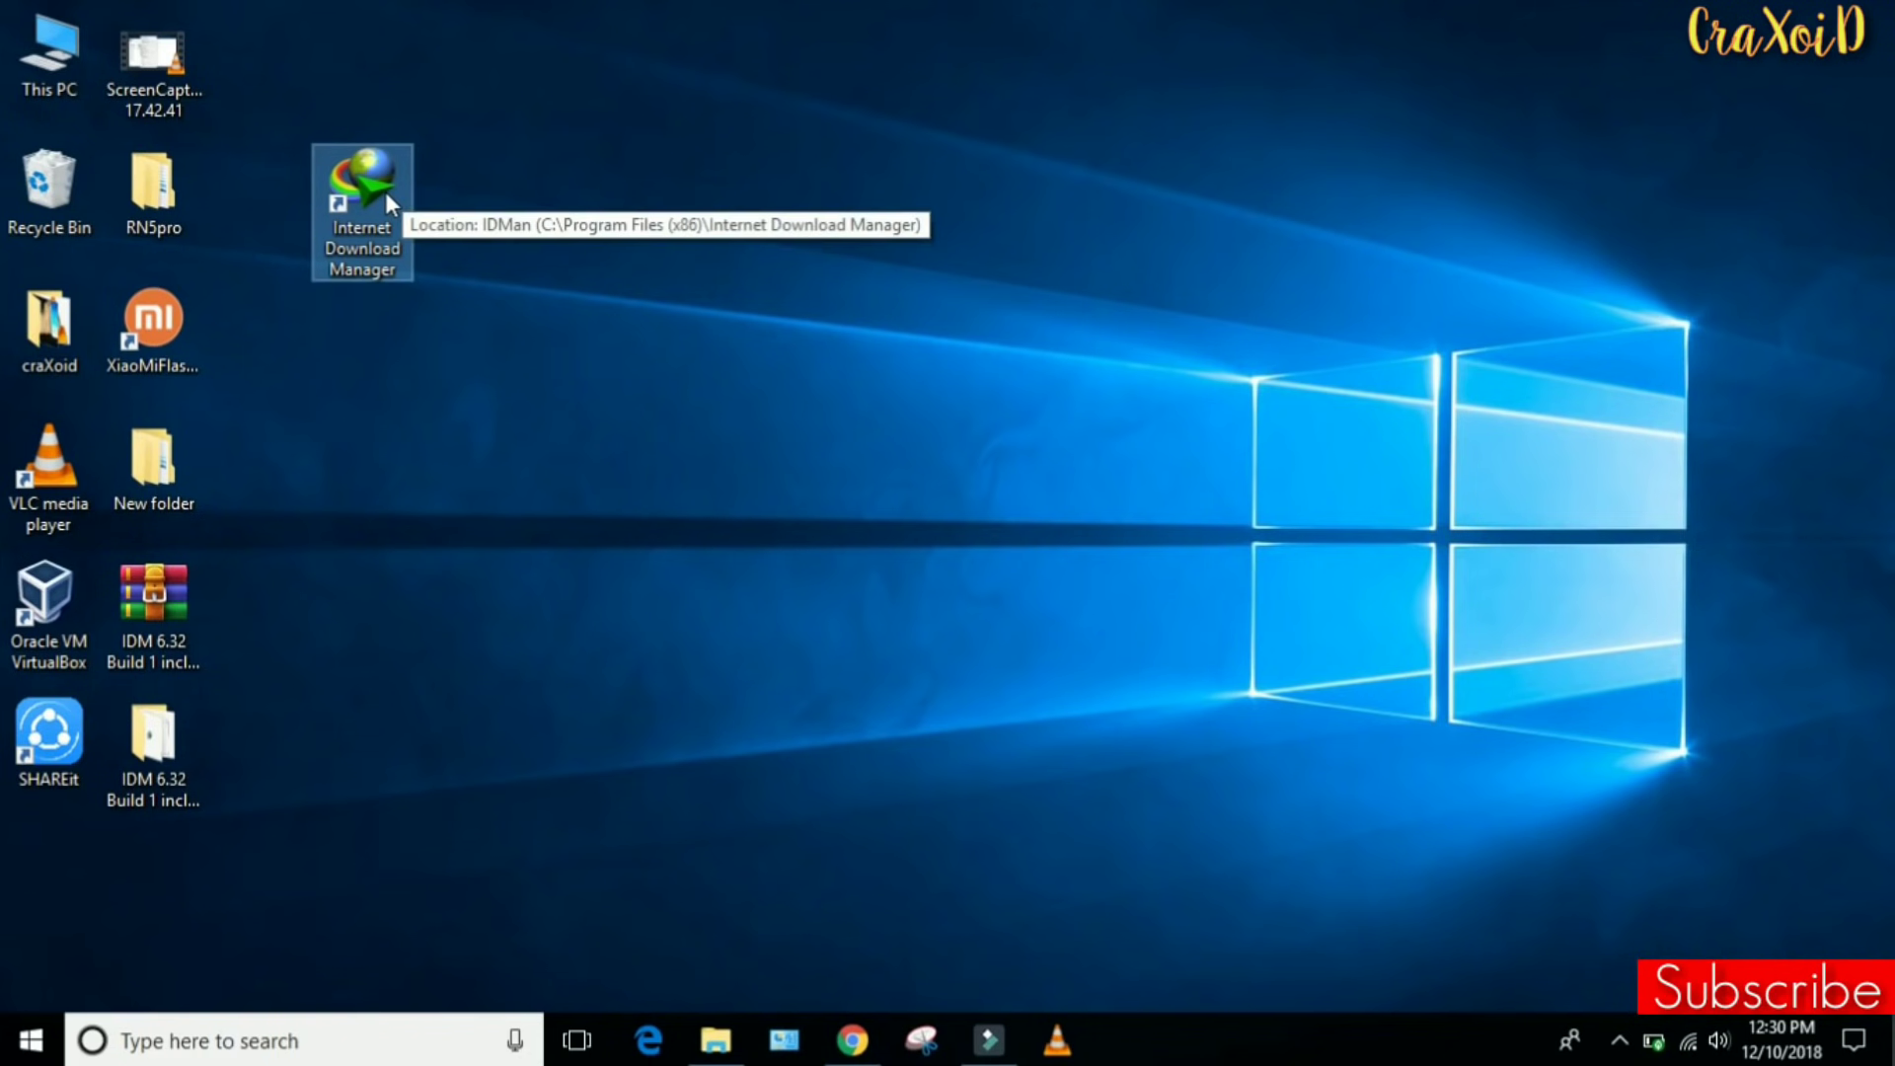
Launch Internet Download Manager, view its credits entry, then close it.
{"action": "left_click", "coordinate": [387, 197]}
{"action": "double_click", "coordinate": [390, 204]}
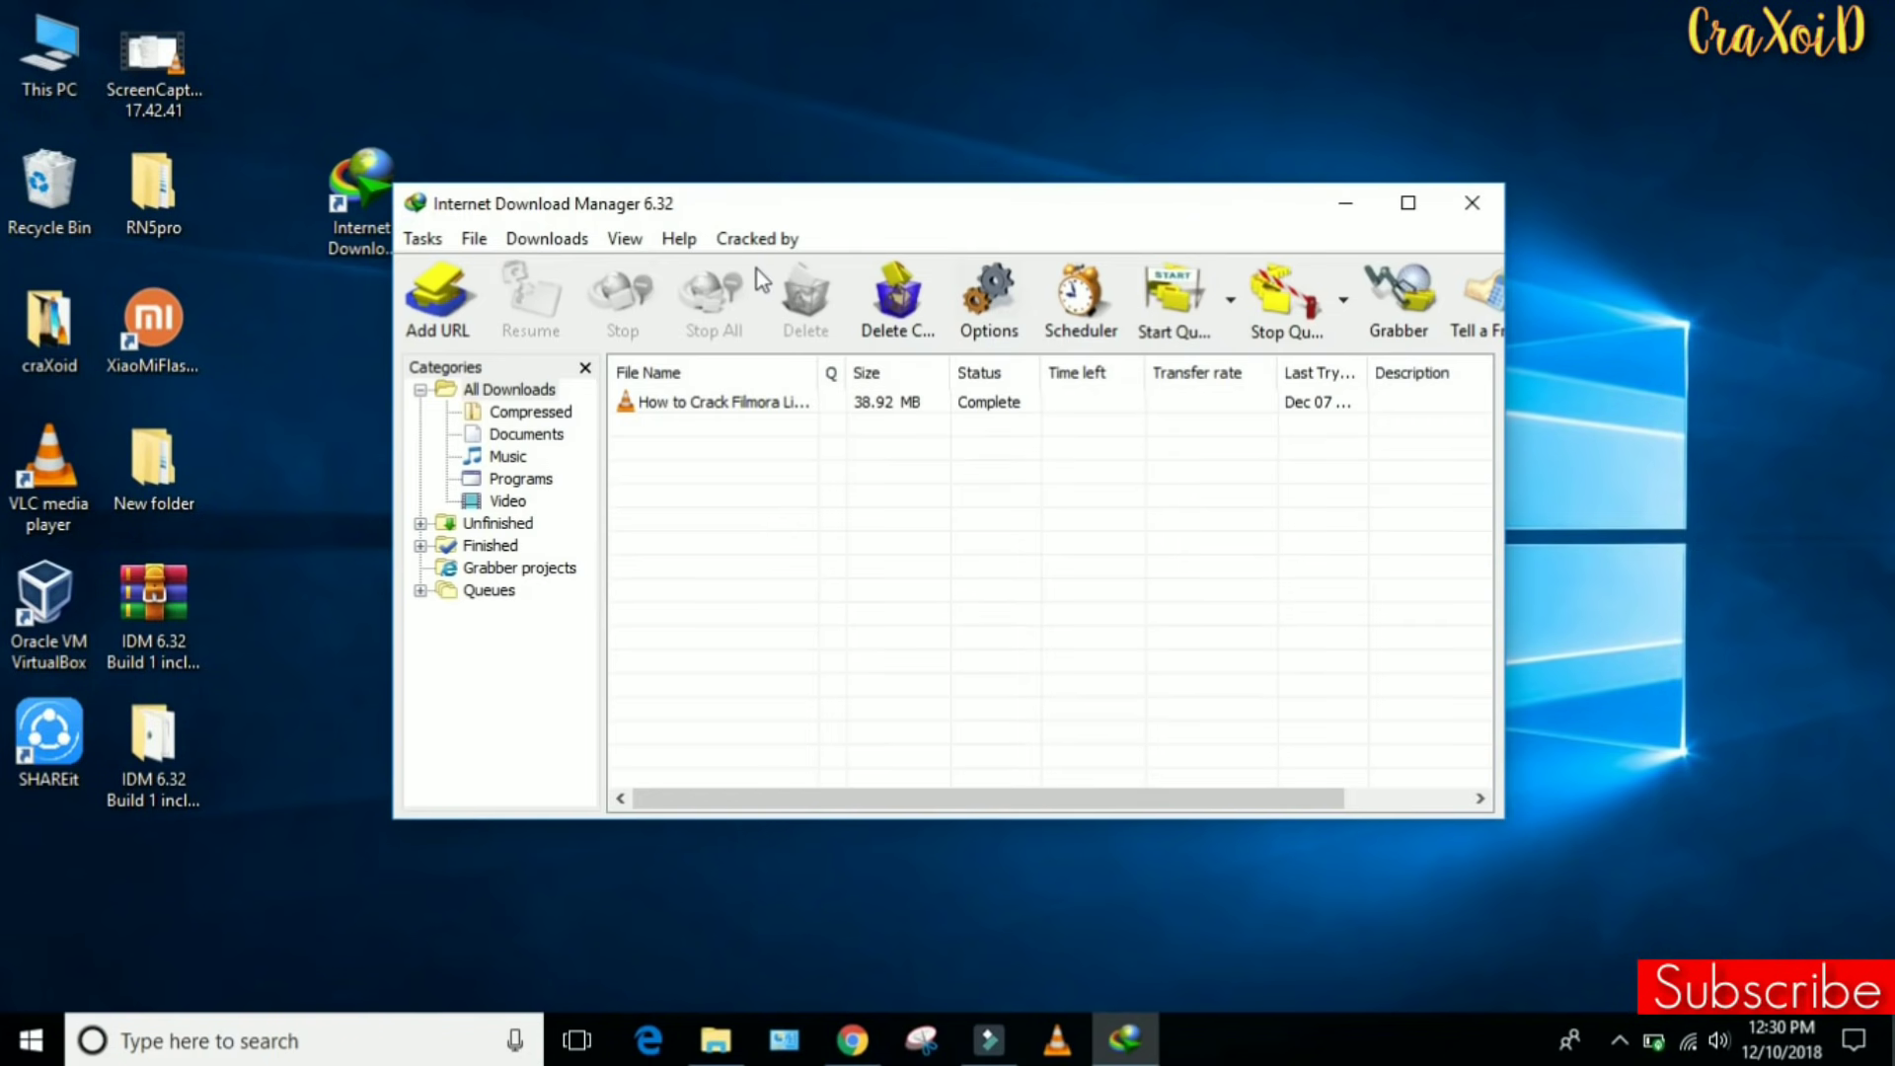
{"action": "left_click", "coordinate": [744, 244]}
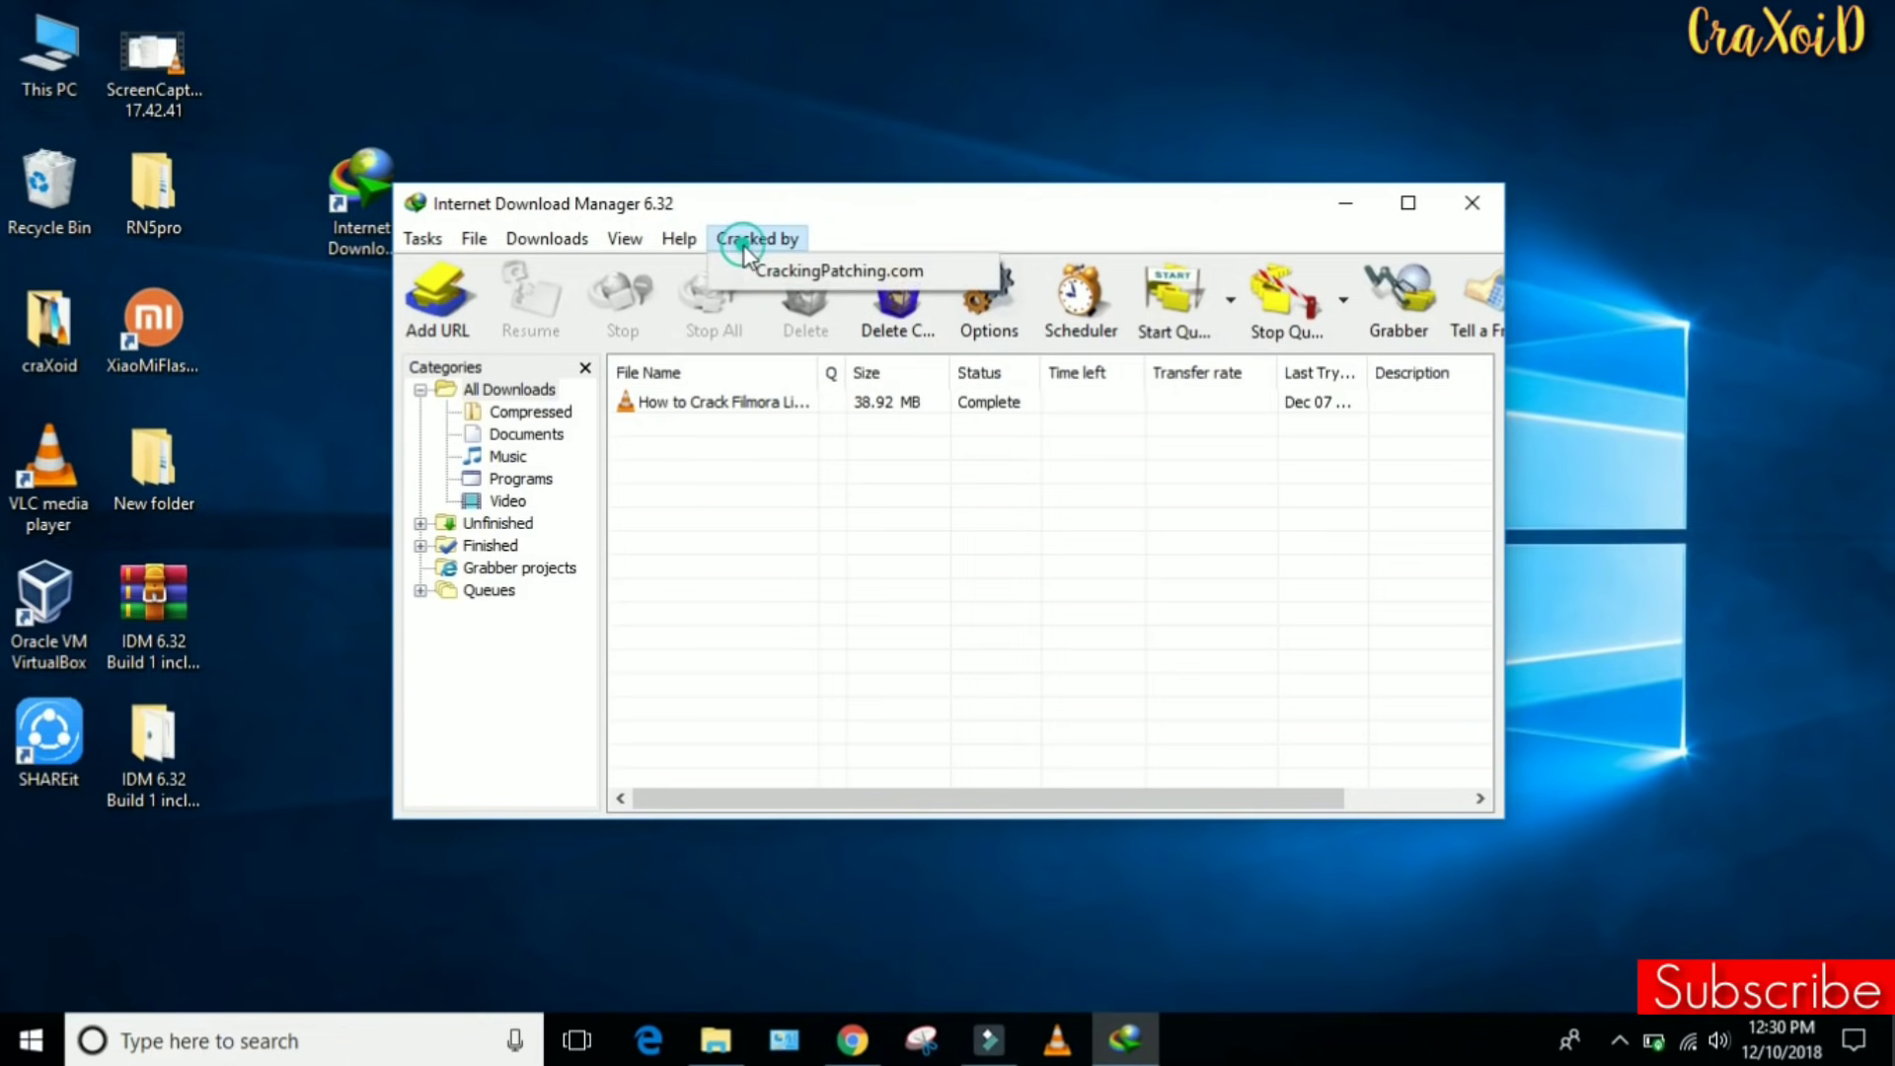
{"action": "left_click", "coordinate": [1478, 202]}
{"action": "left_click", "coordinate": [1478, 203]}
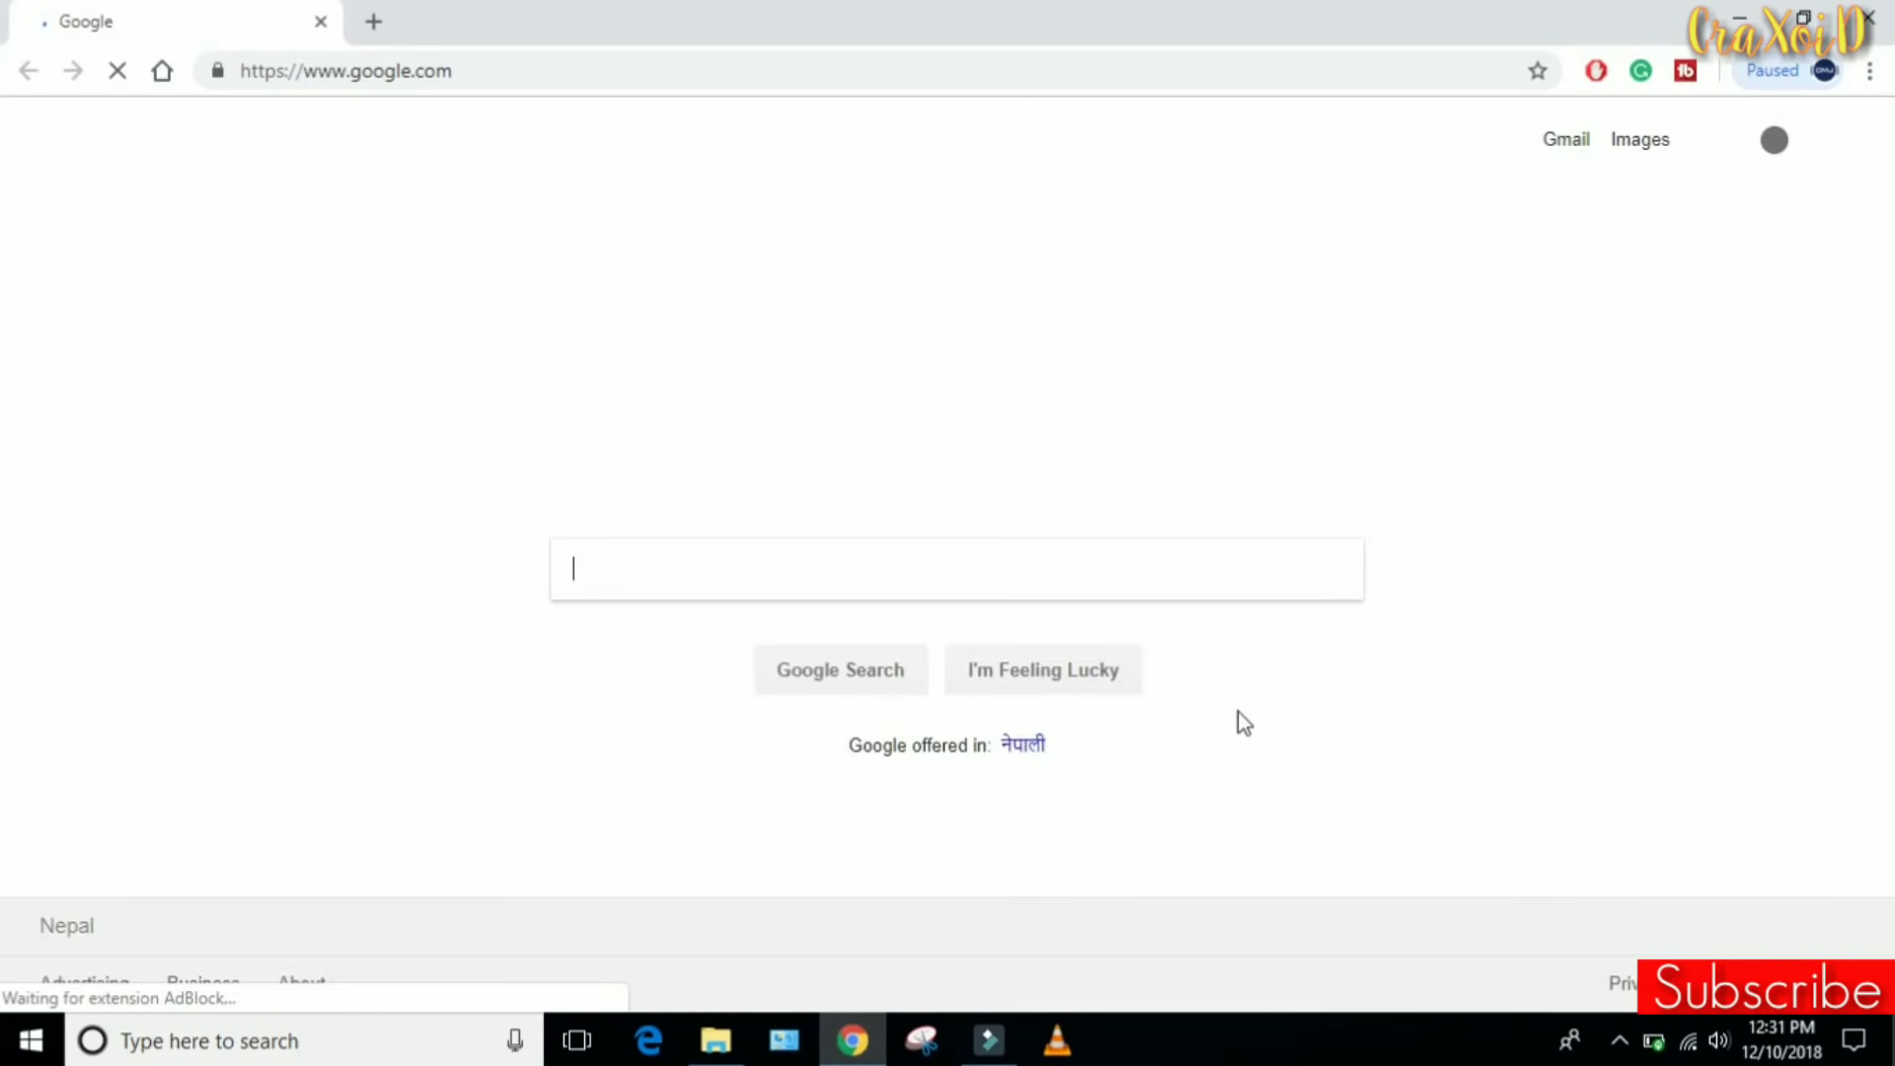
Open Chrome's Extensions page via More tools, review the installed extensions, then minimise Chrome.
{"action": "left_click", "coordinate": [1869, 71]}
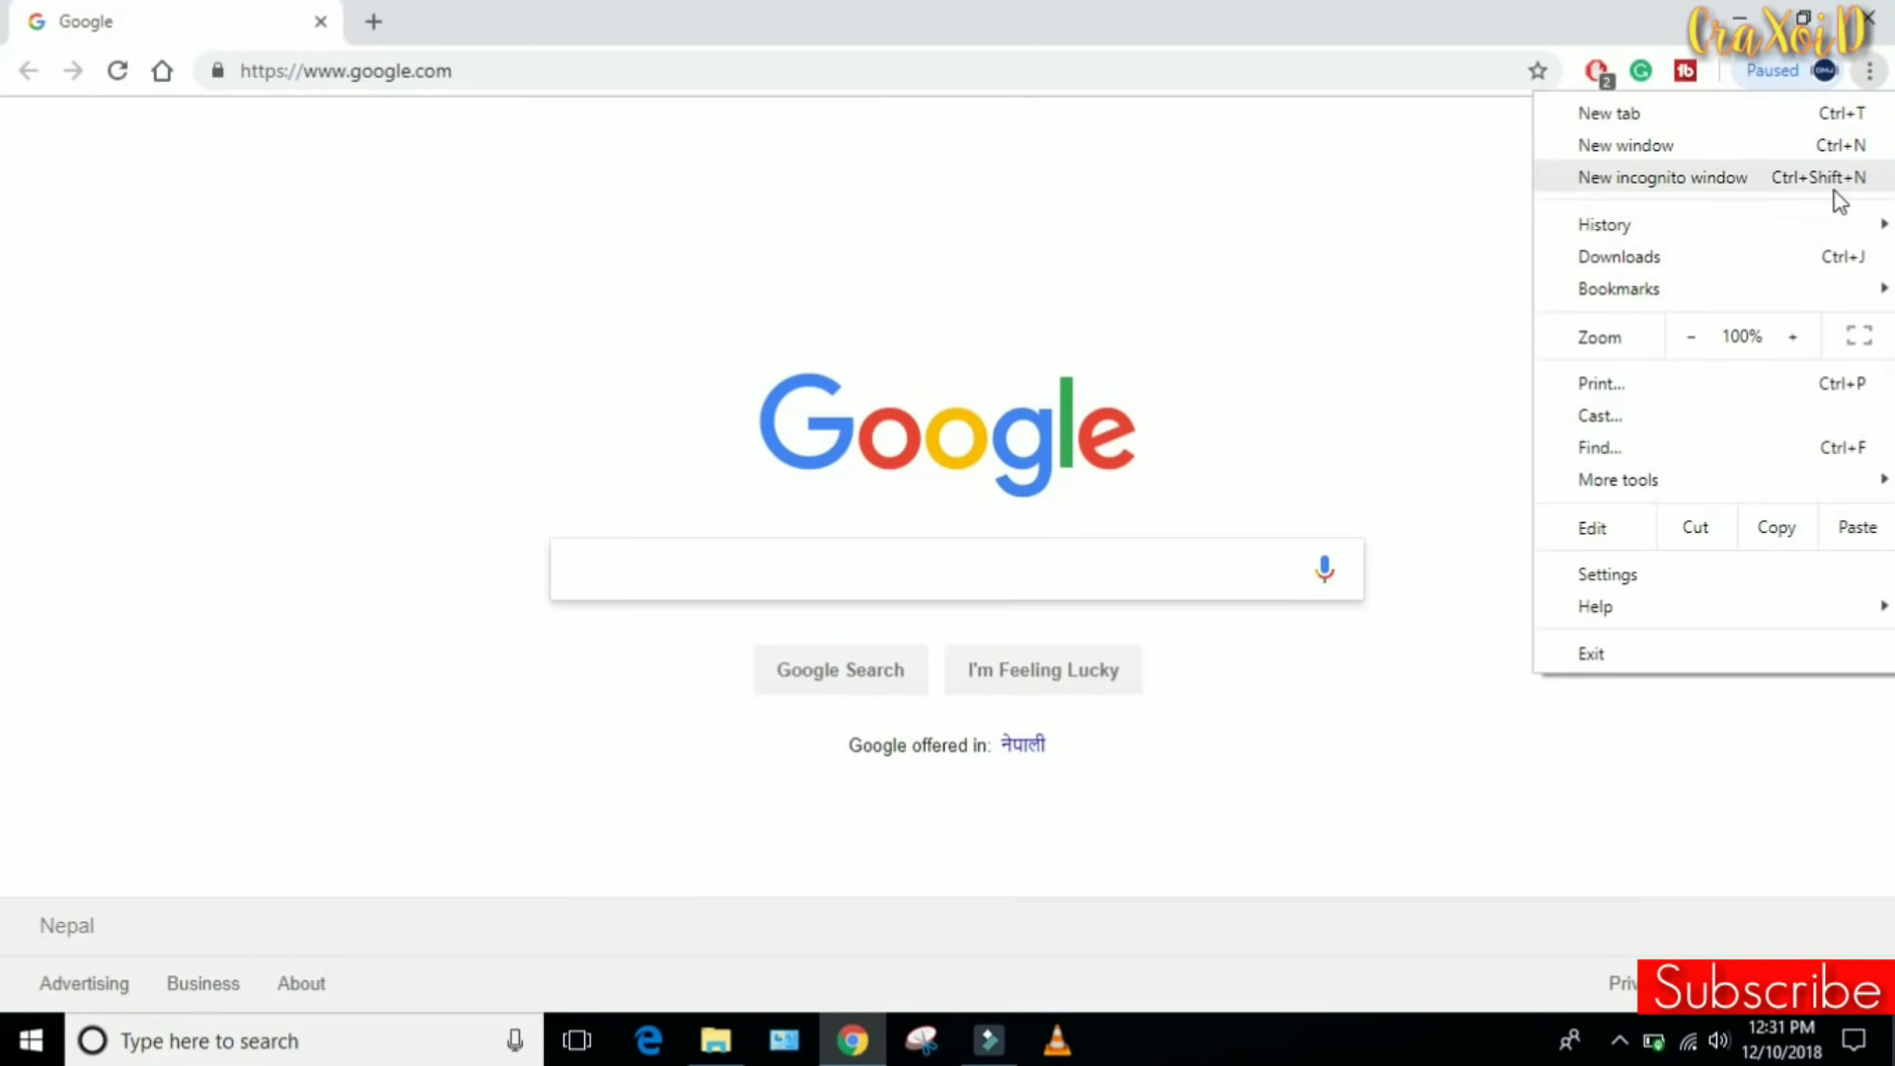
{"action": "mouse_move", "coordinate": [1703, 488]}
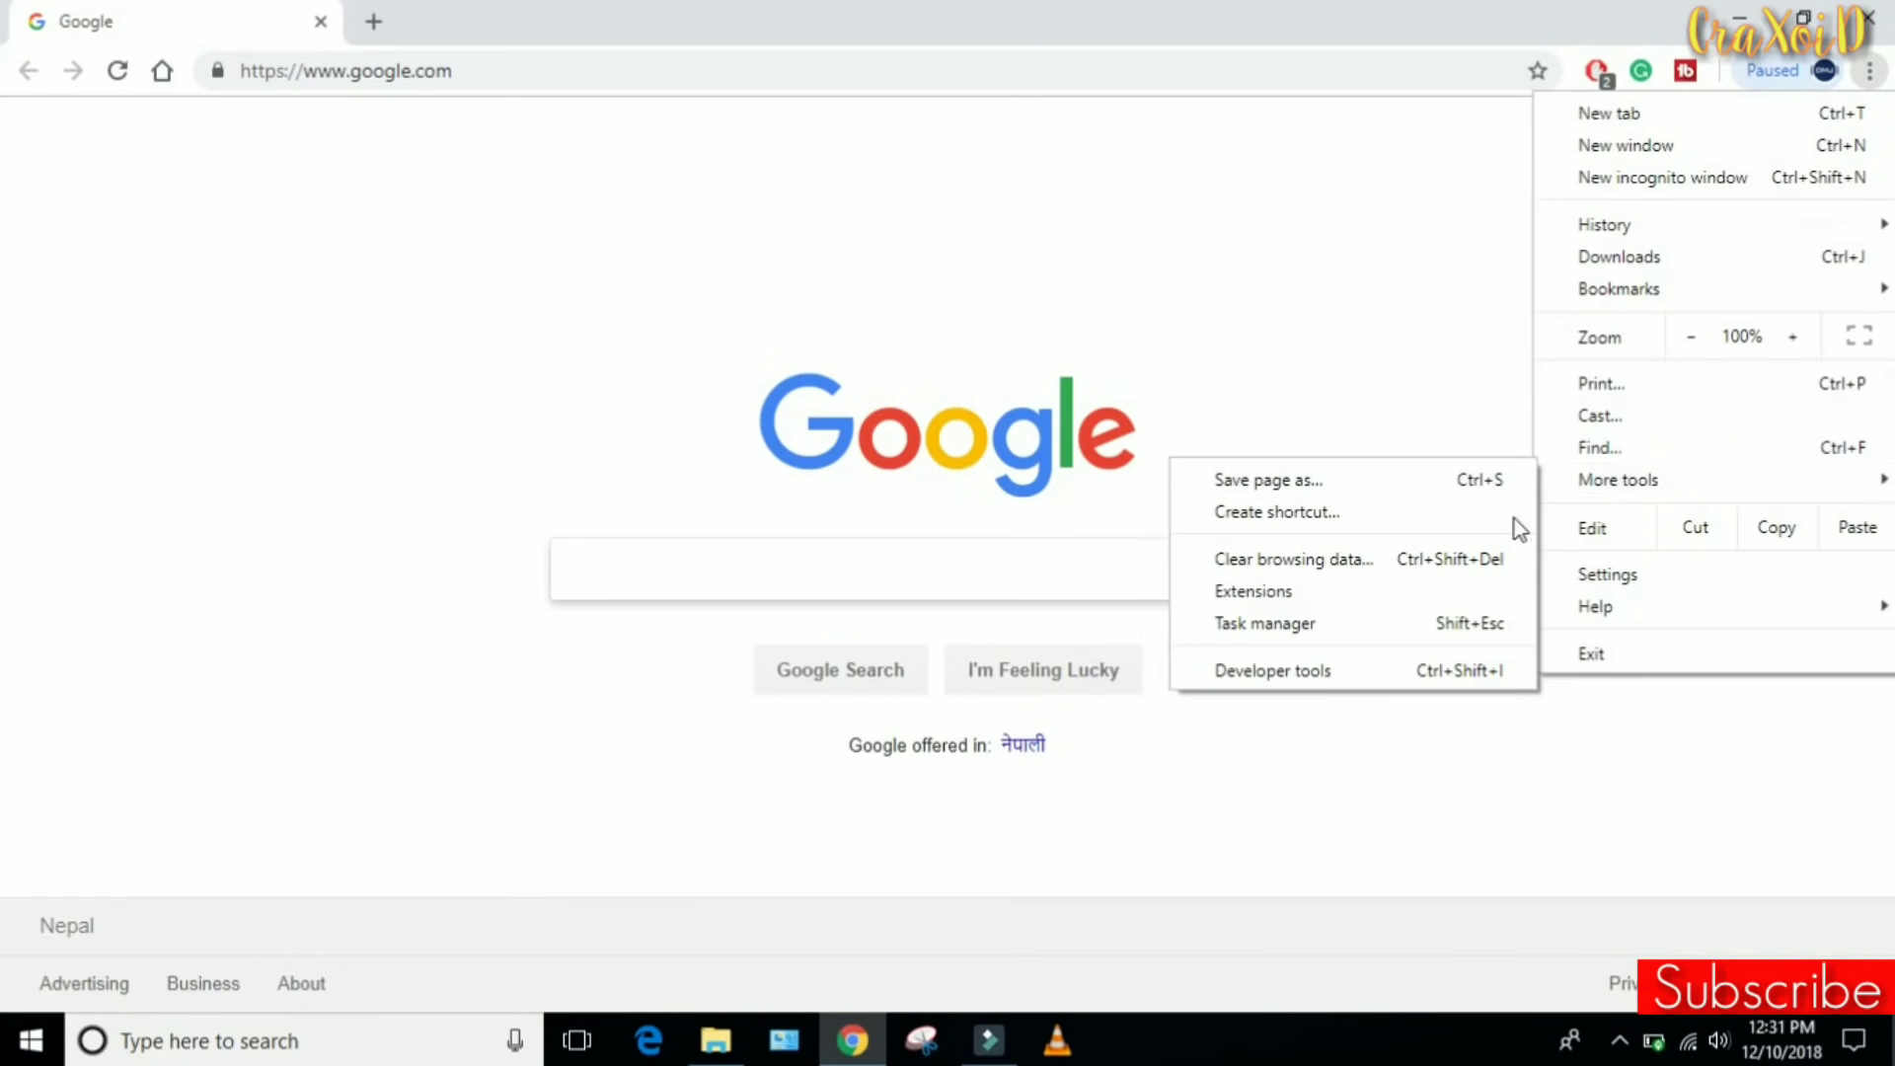
{"action": "left_click", "coordinate": [1418, 586]}
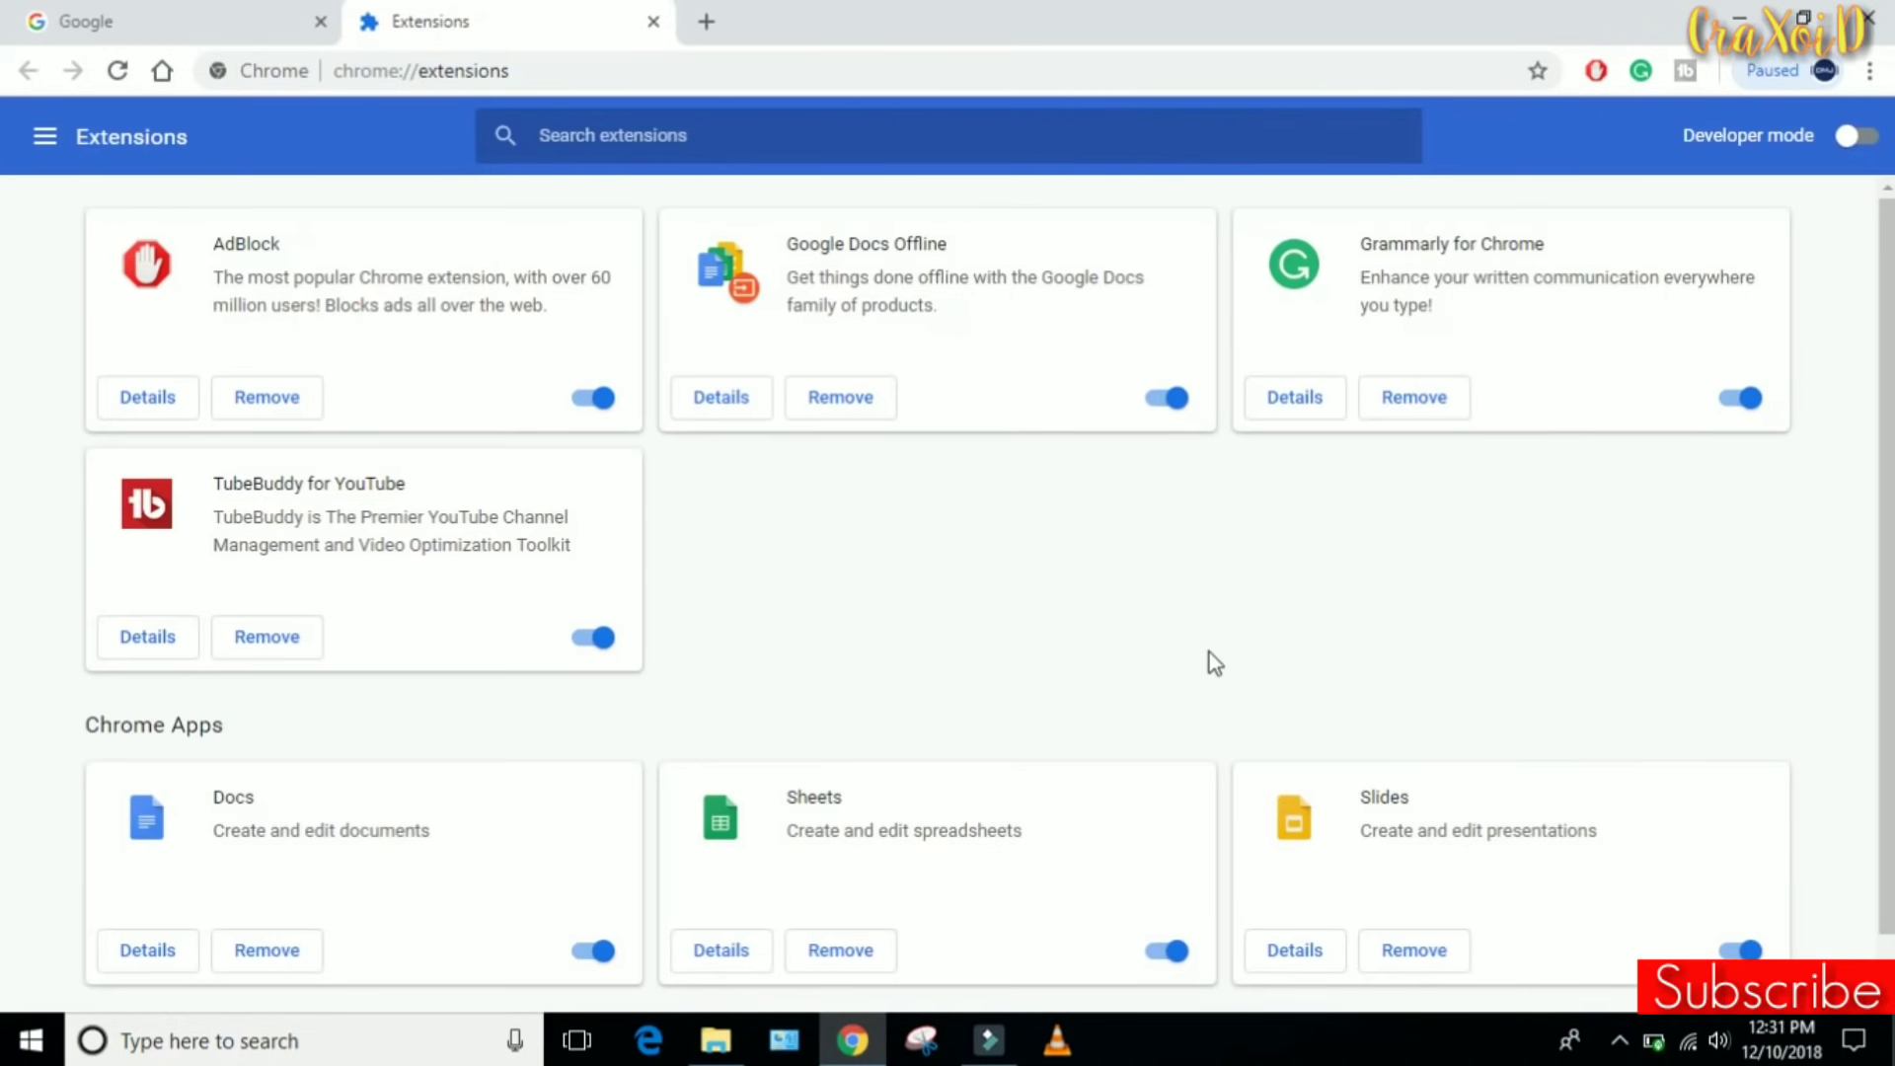
{"action": "scroll", "coordinate": [1199, 650], "scroll_direction": "down", "scroll_amount": 1}
{"action": "scroll", "coordinate": [1199, 650], "scroll_direction": "up", "scroll_amount": 1}
{"action": "left_click", "coordinate": [1740, 18]}
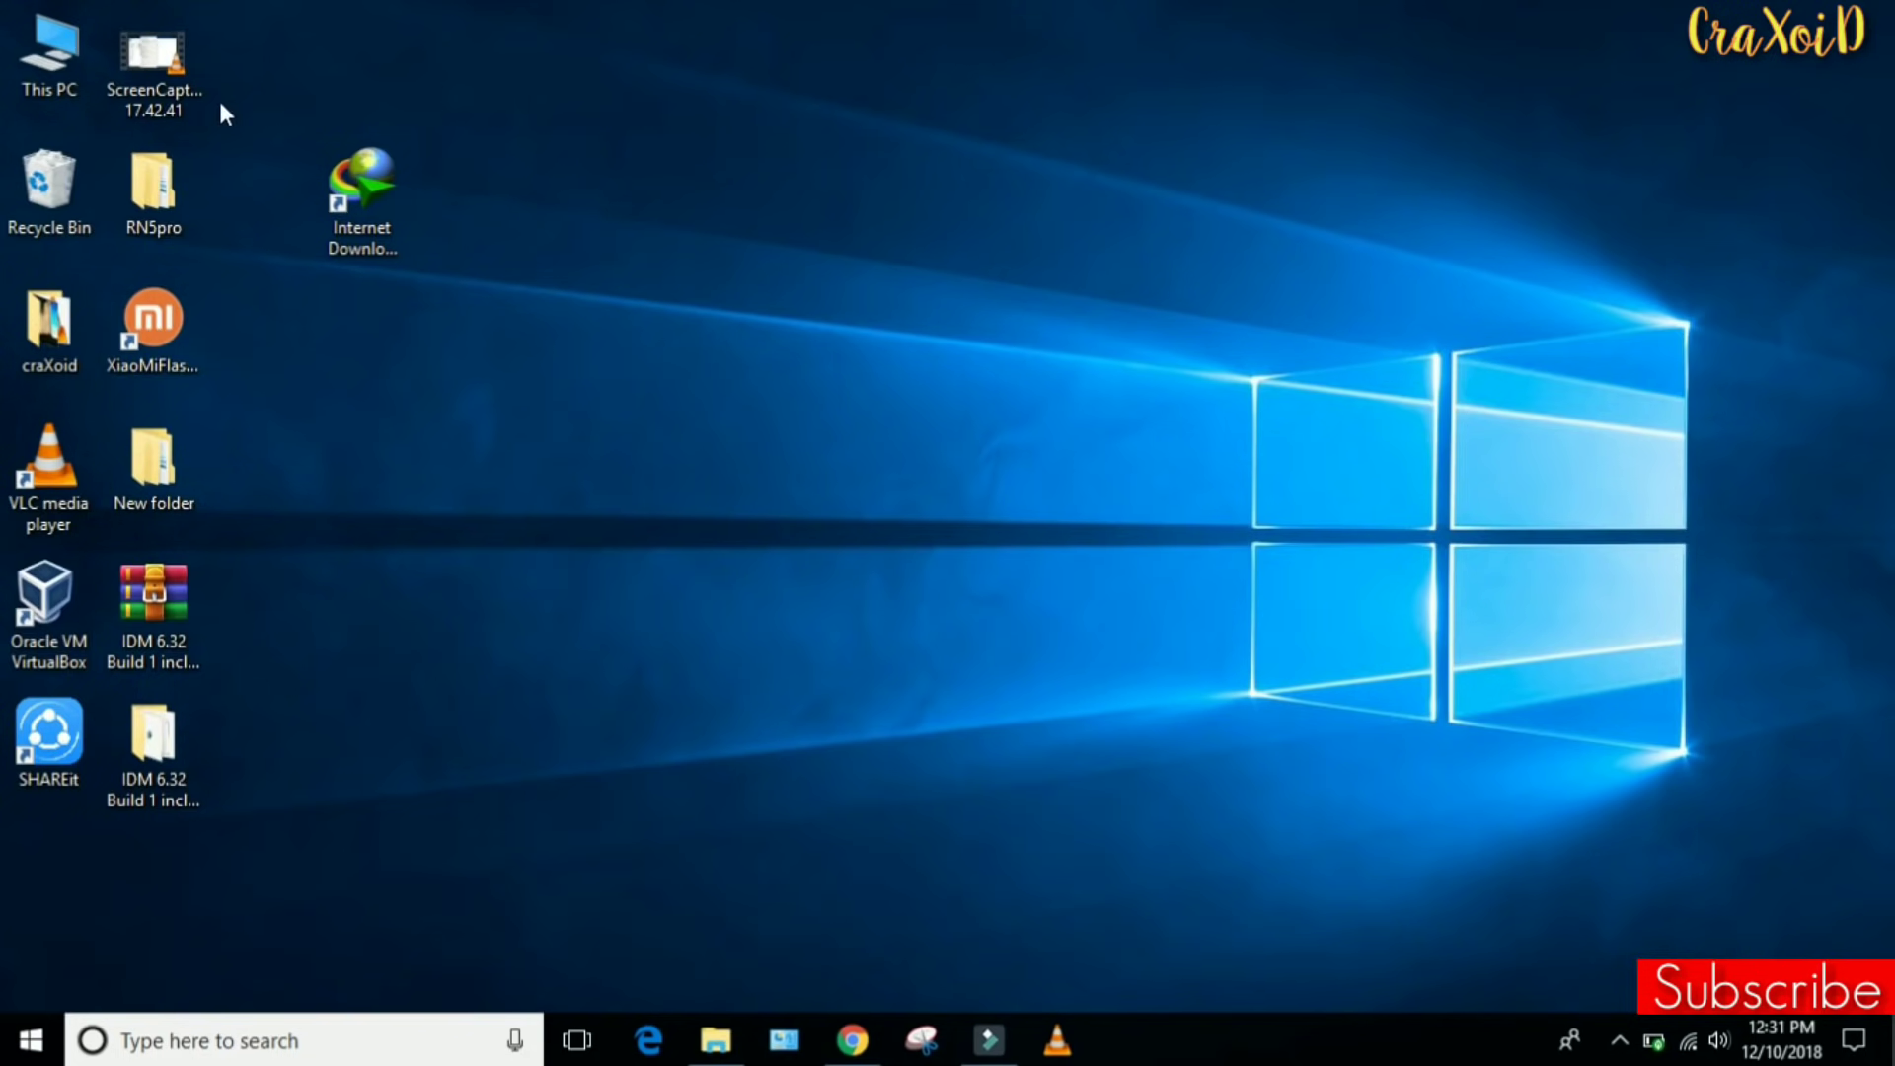
Open the IDM shortcut's file location and copy IDMGCExt.crx from the install folder.
{"action": "left_click", "coordinate": [370, 174]}
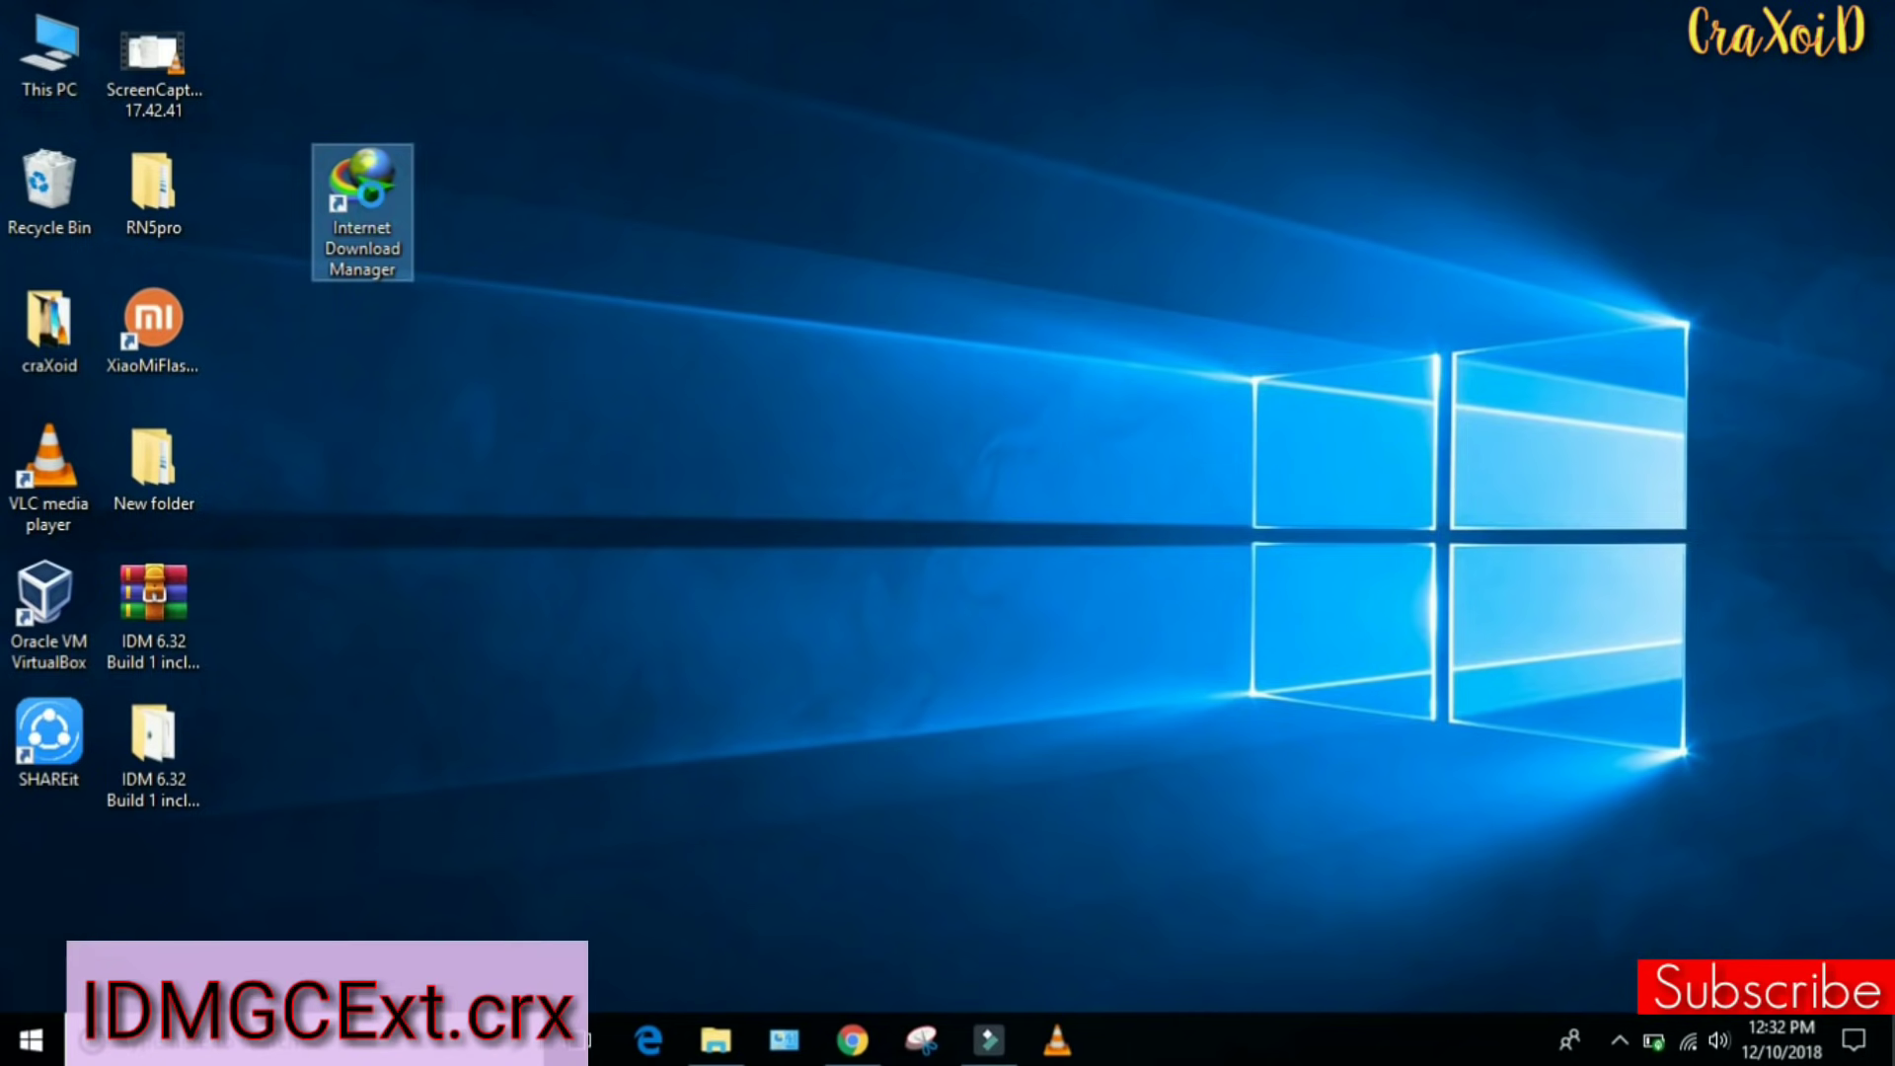
{"action": "right_click", "coordinate": [371, 194]}
{"action": "left_click", "coordinate": [546, 306]}
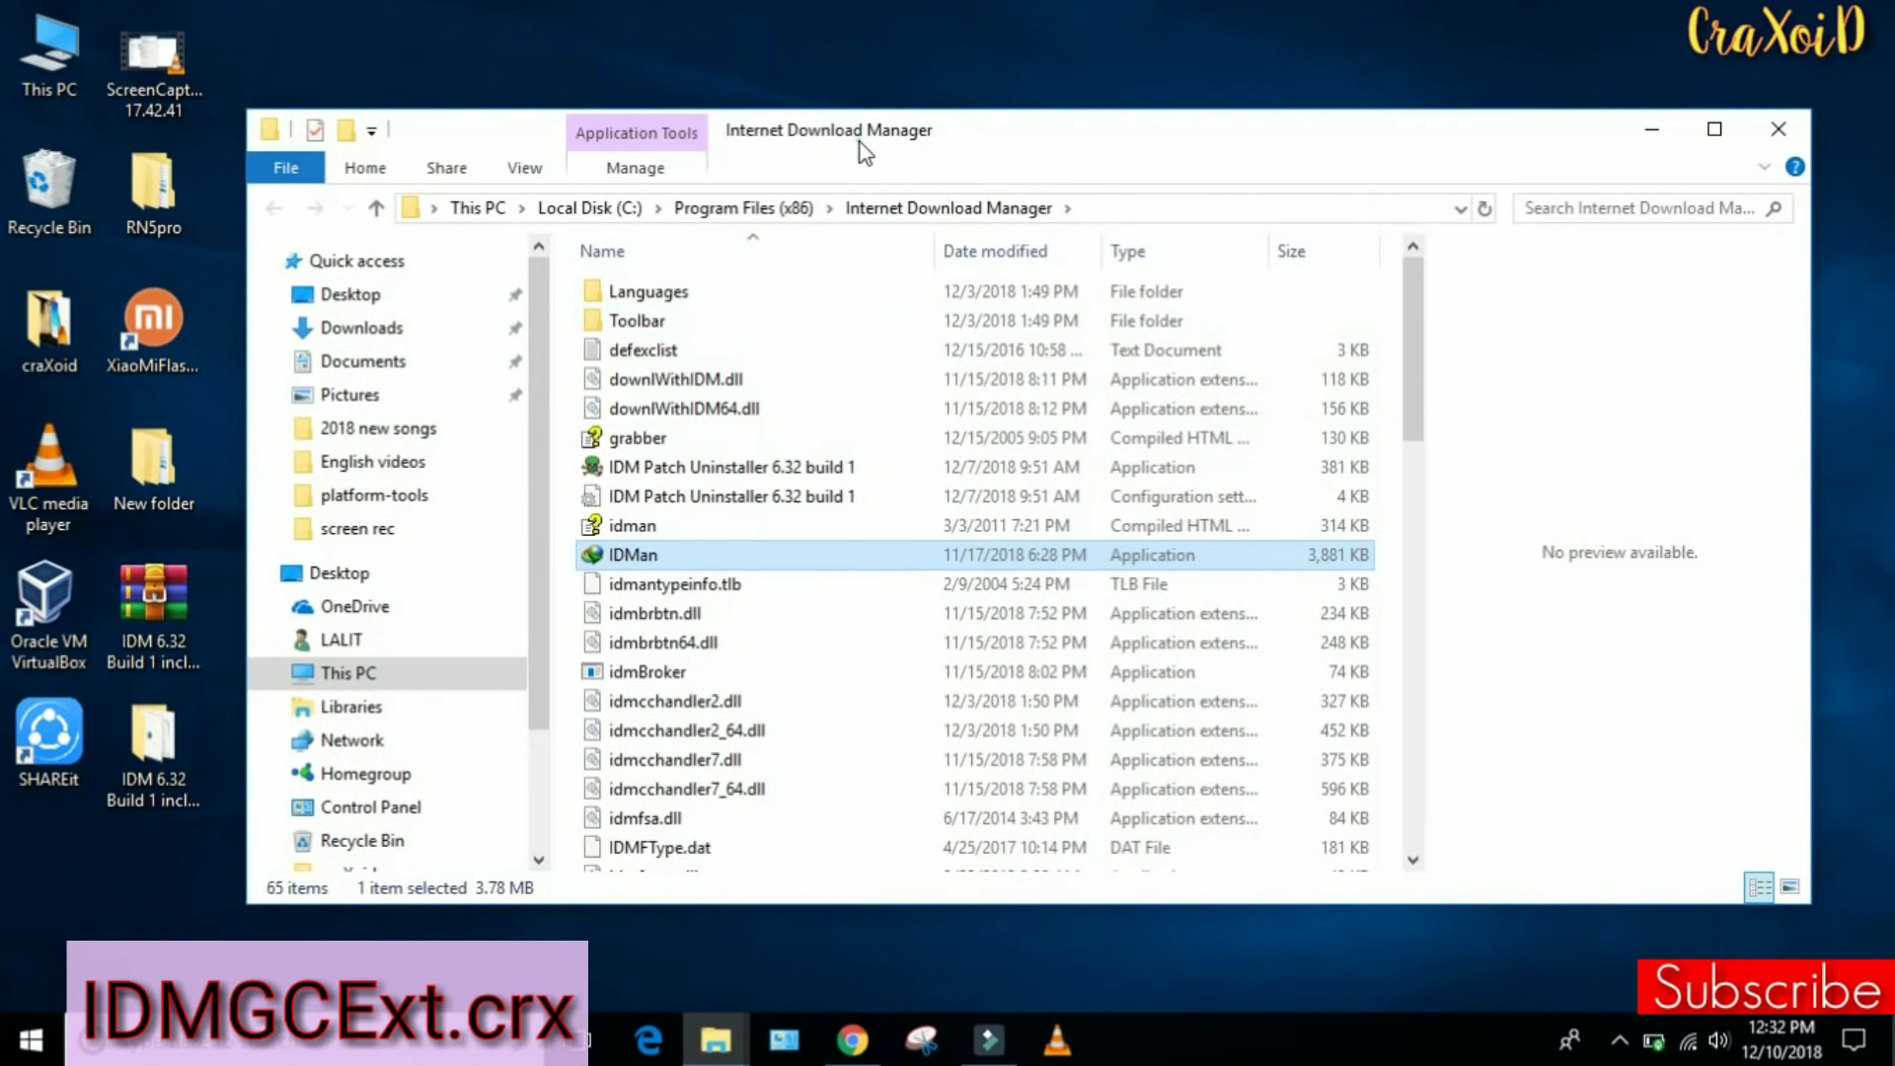
{"action": "double_click", "coordinate": [859, 143]}
{"action": "left_click", "coordinate": [655, 819]}
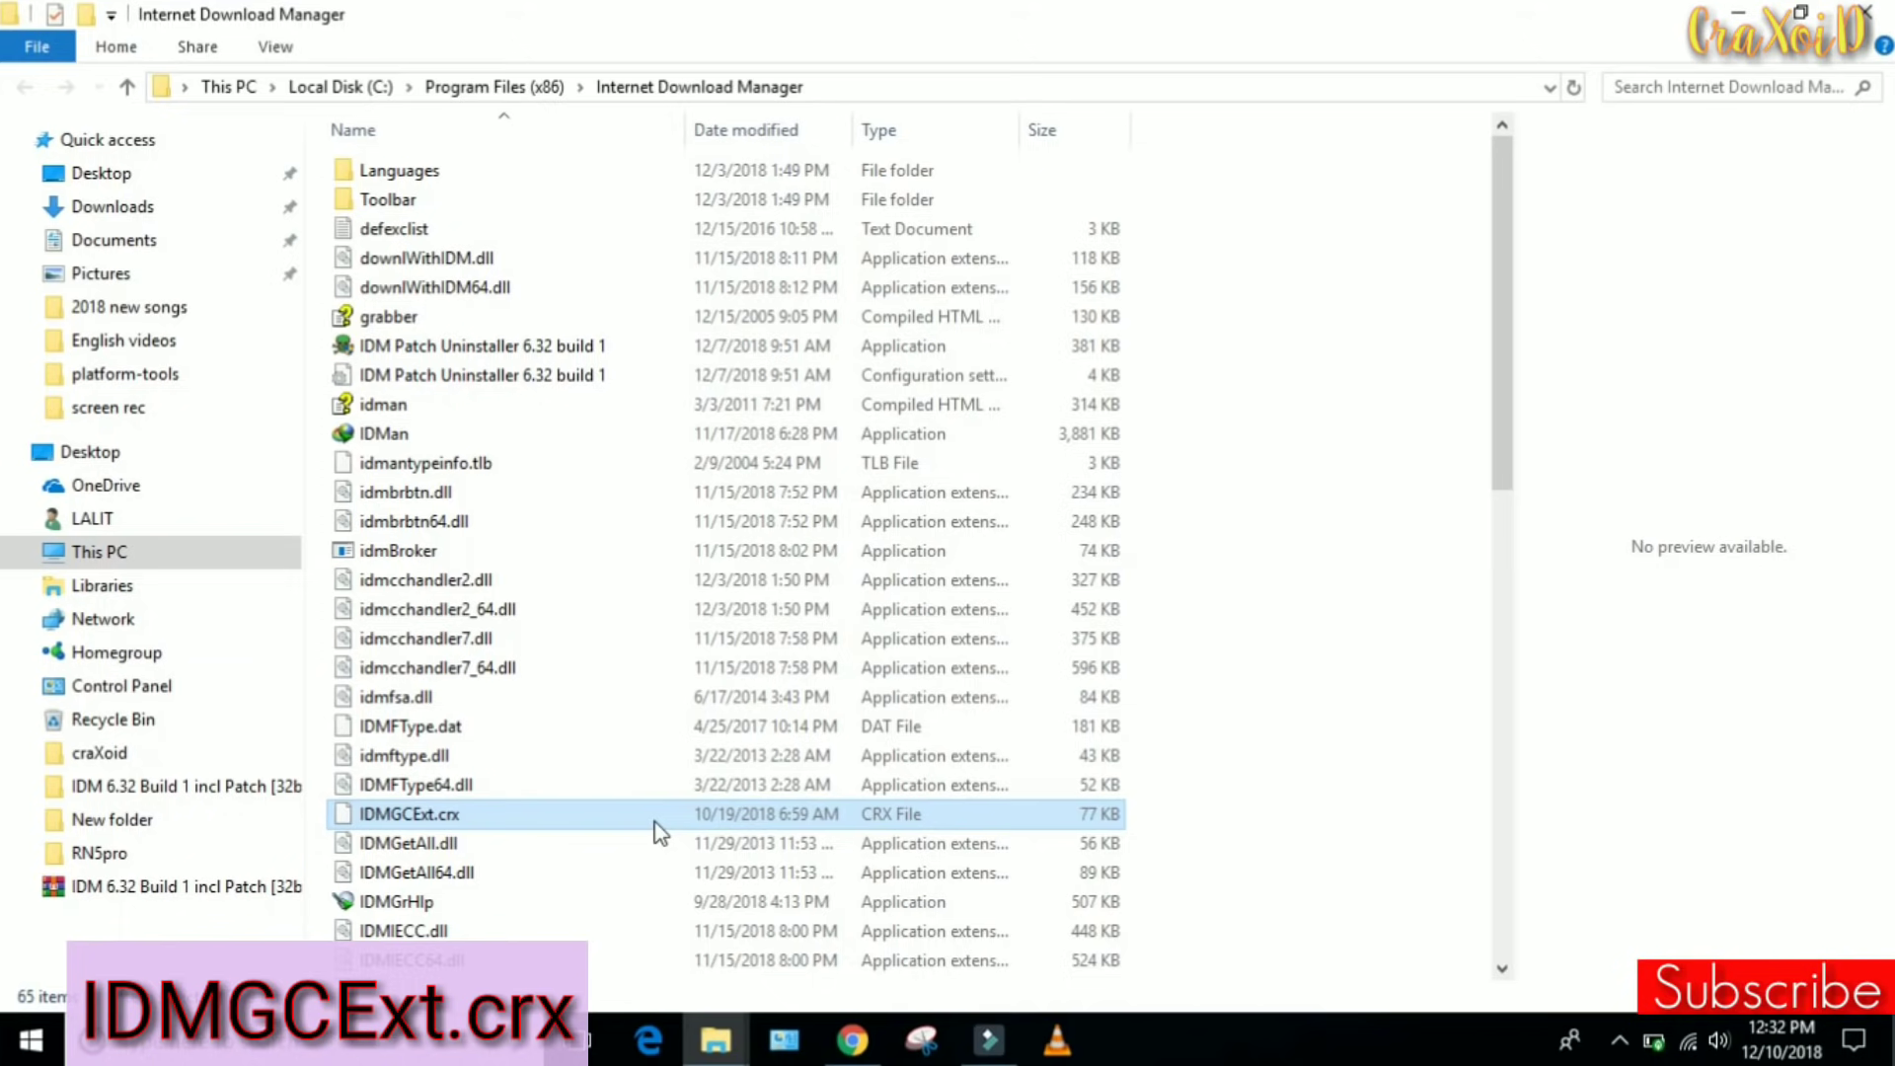
{"action": "right_click", "coordinate": [655, 822]}
{"action": "left_click", "coordinate": [696, 652]}
Paste IDMGCExt.crx onto the desktop and move it toward the centre.
{"action": "left_click", "coordinate": [1869, 14]}
{"action": "right_click", "coordinate": [1296, 123]}
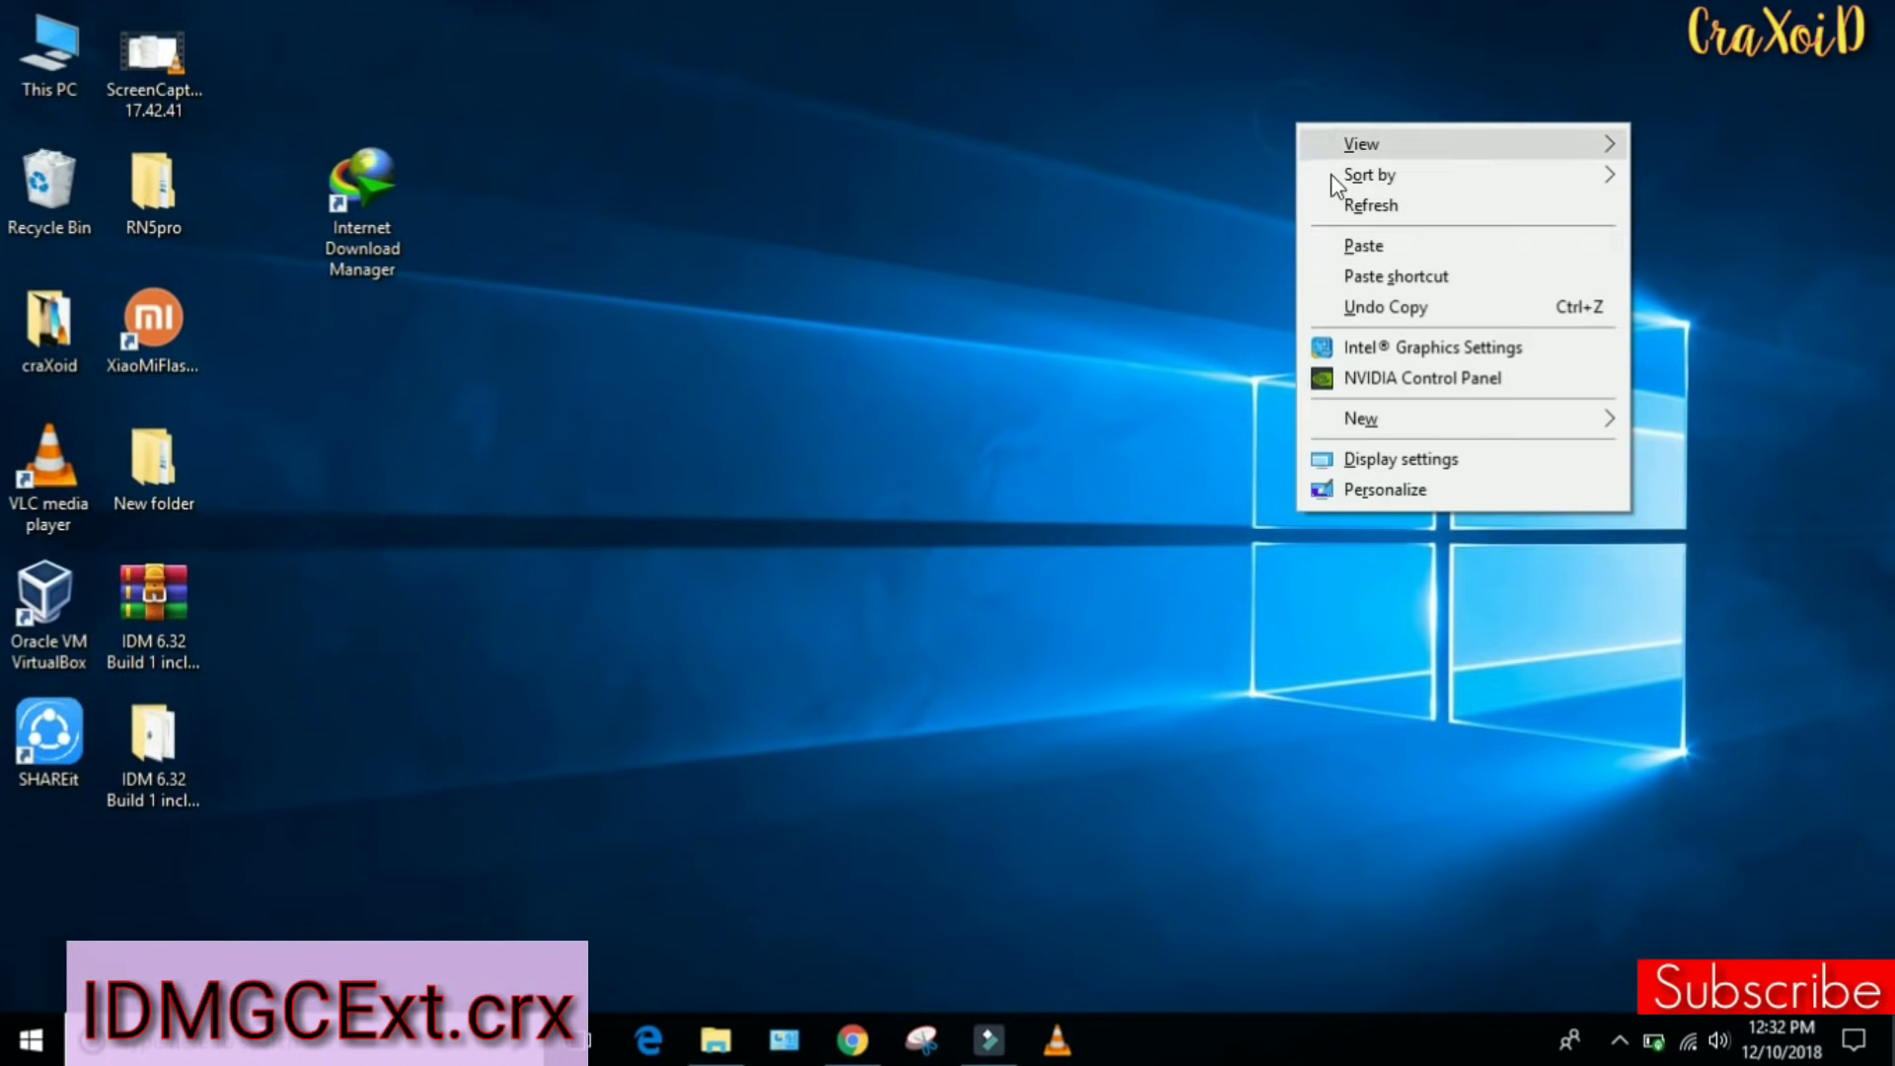
{"action": "left_click", "coordinate": [1411, 246]}
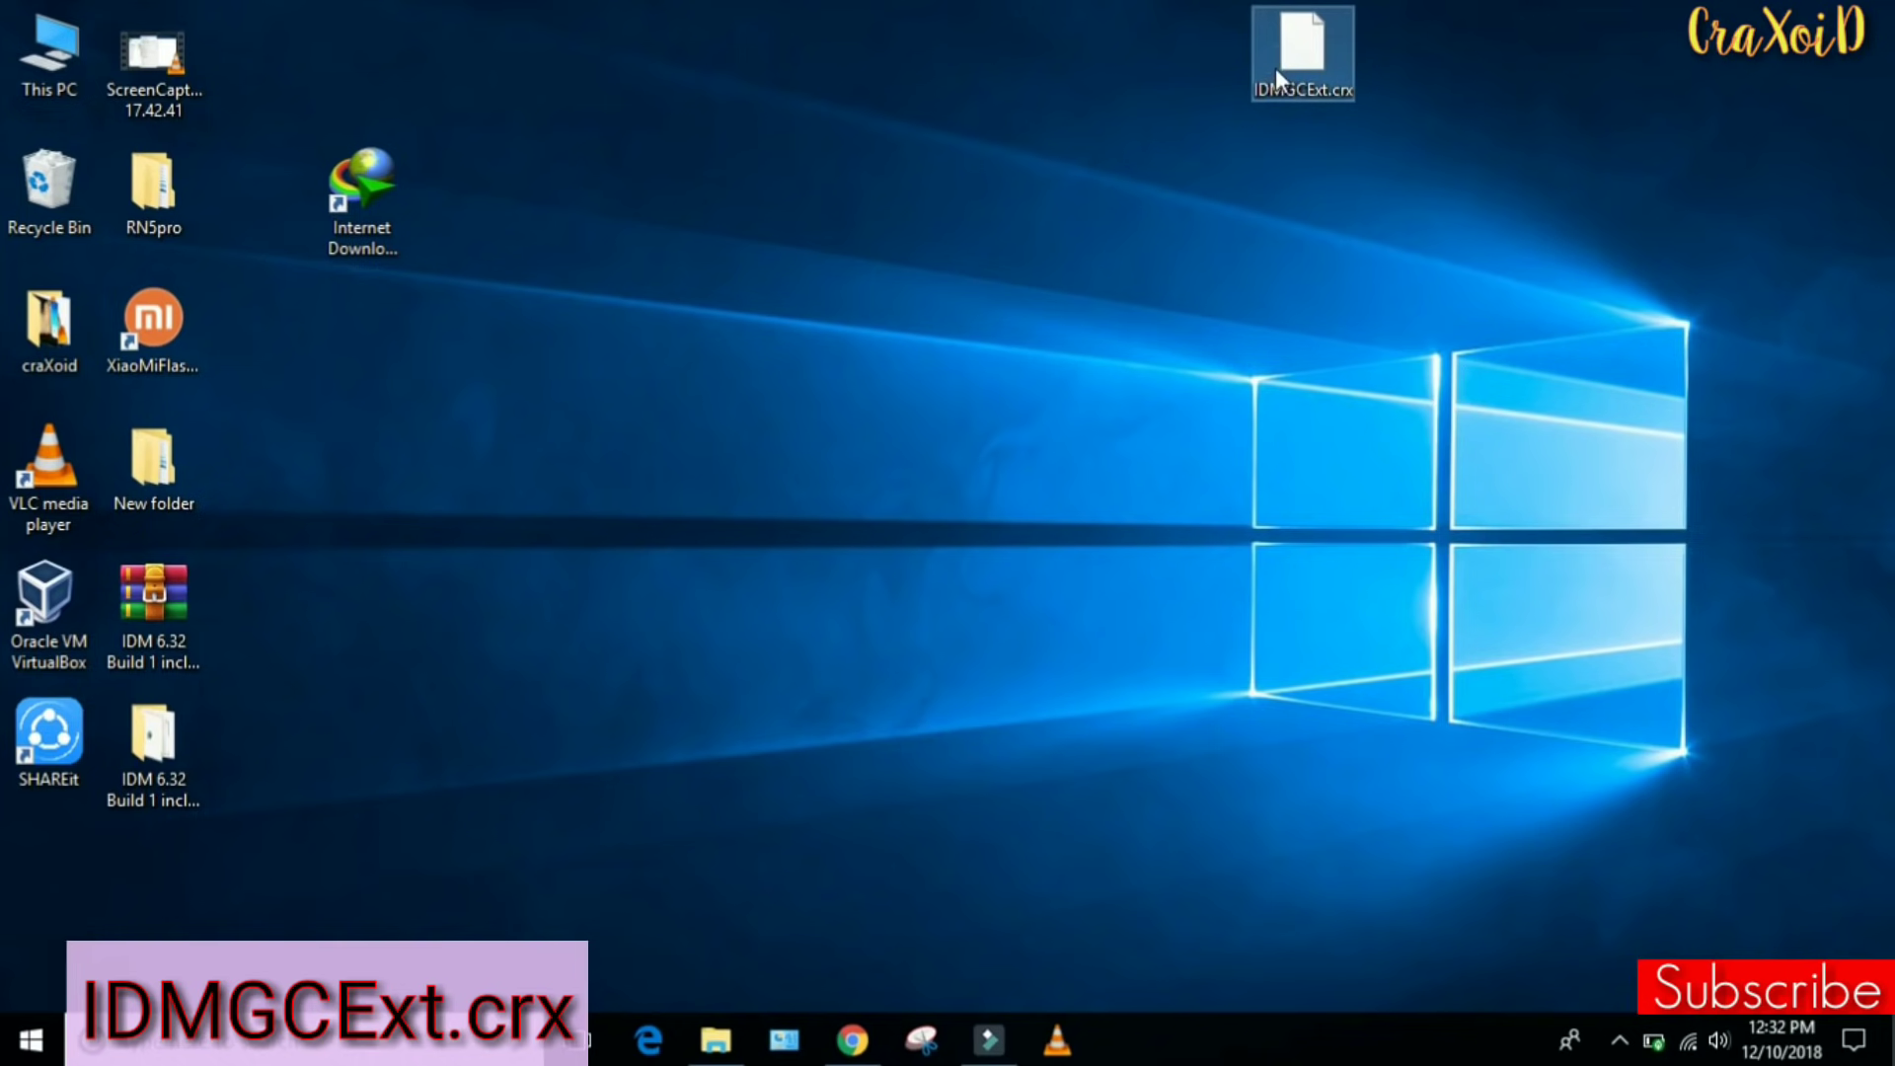
{"action": "left_click_drag", "start_coordinate": [1283, 39], "coordinate": [854, 296]}
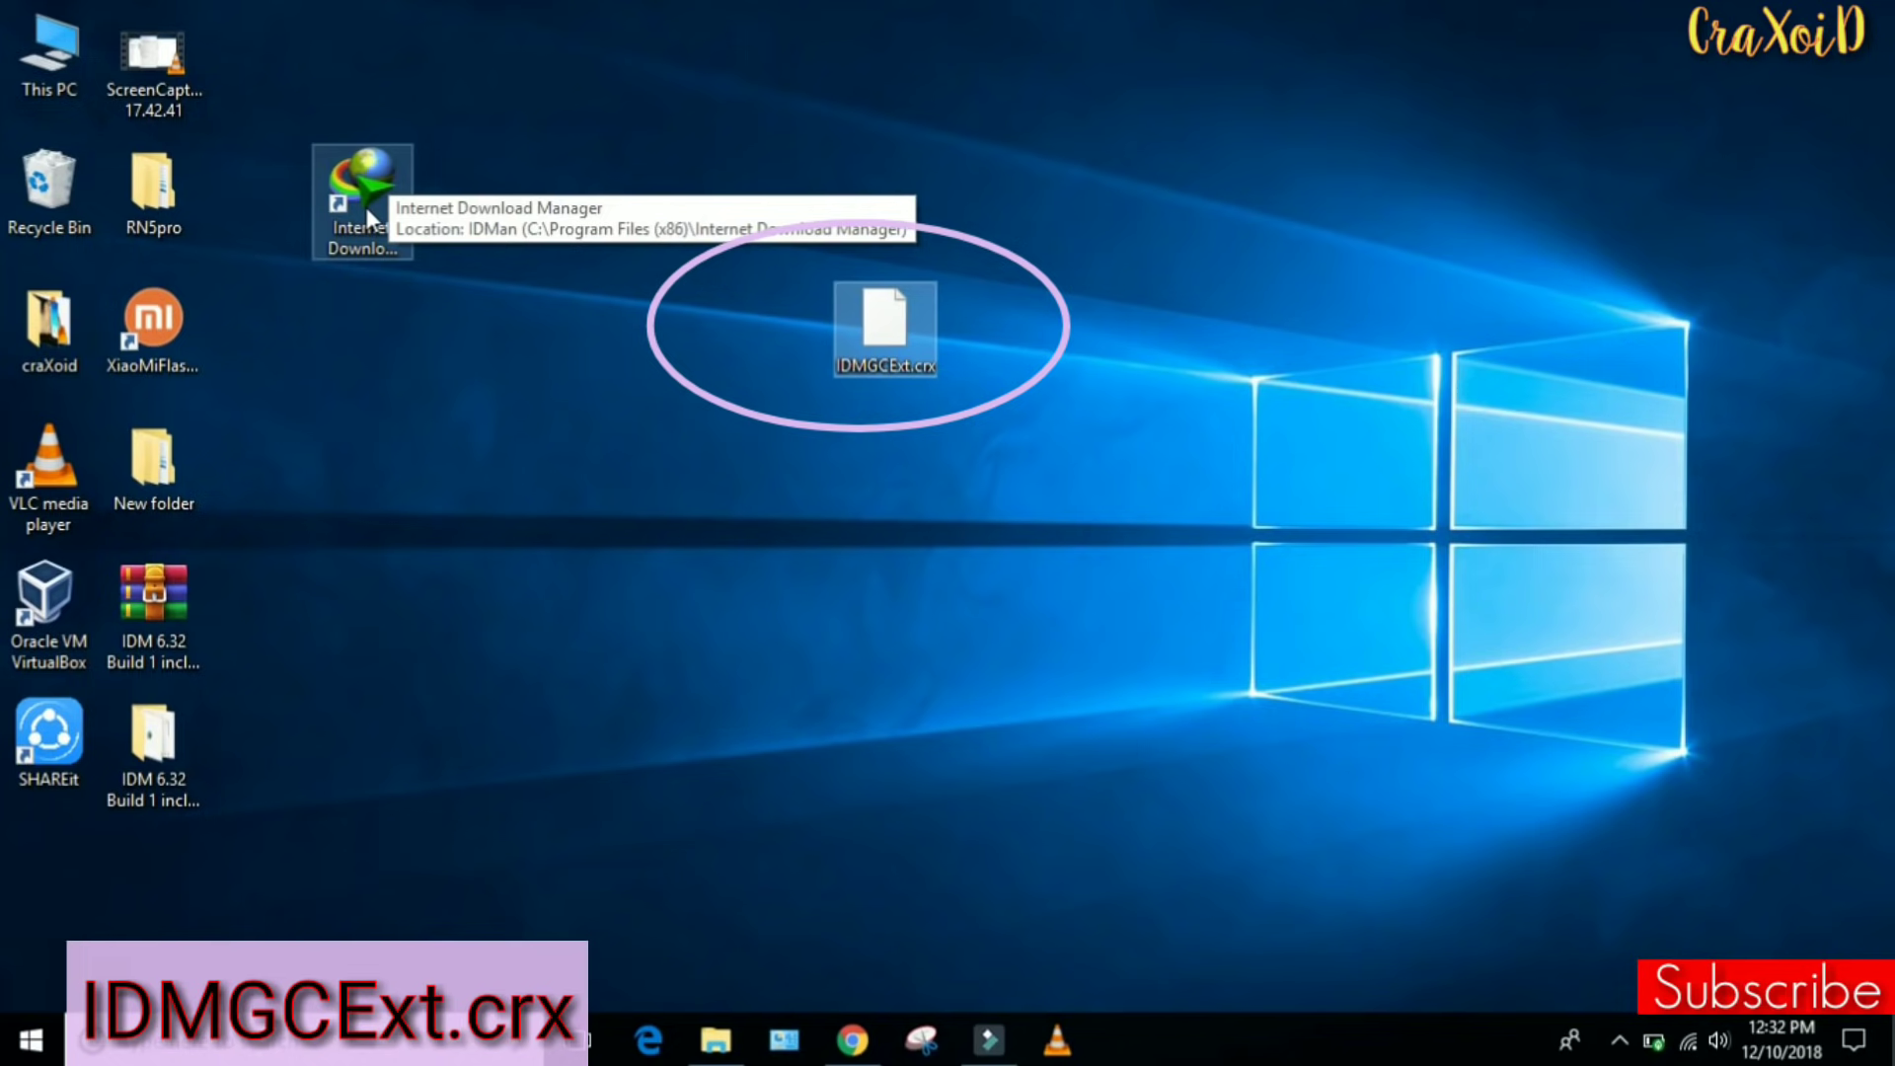
{"action": "double_click", "coordinate": [50, 54]}
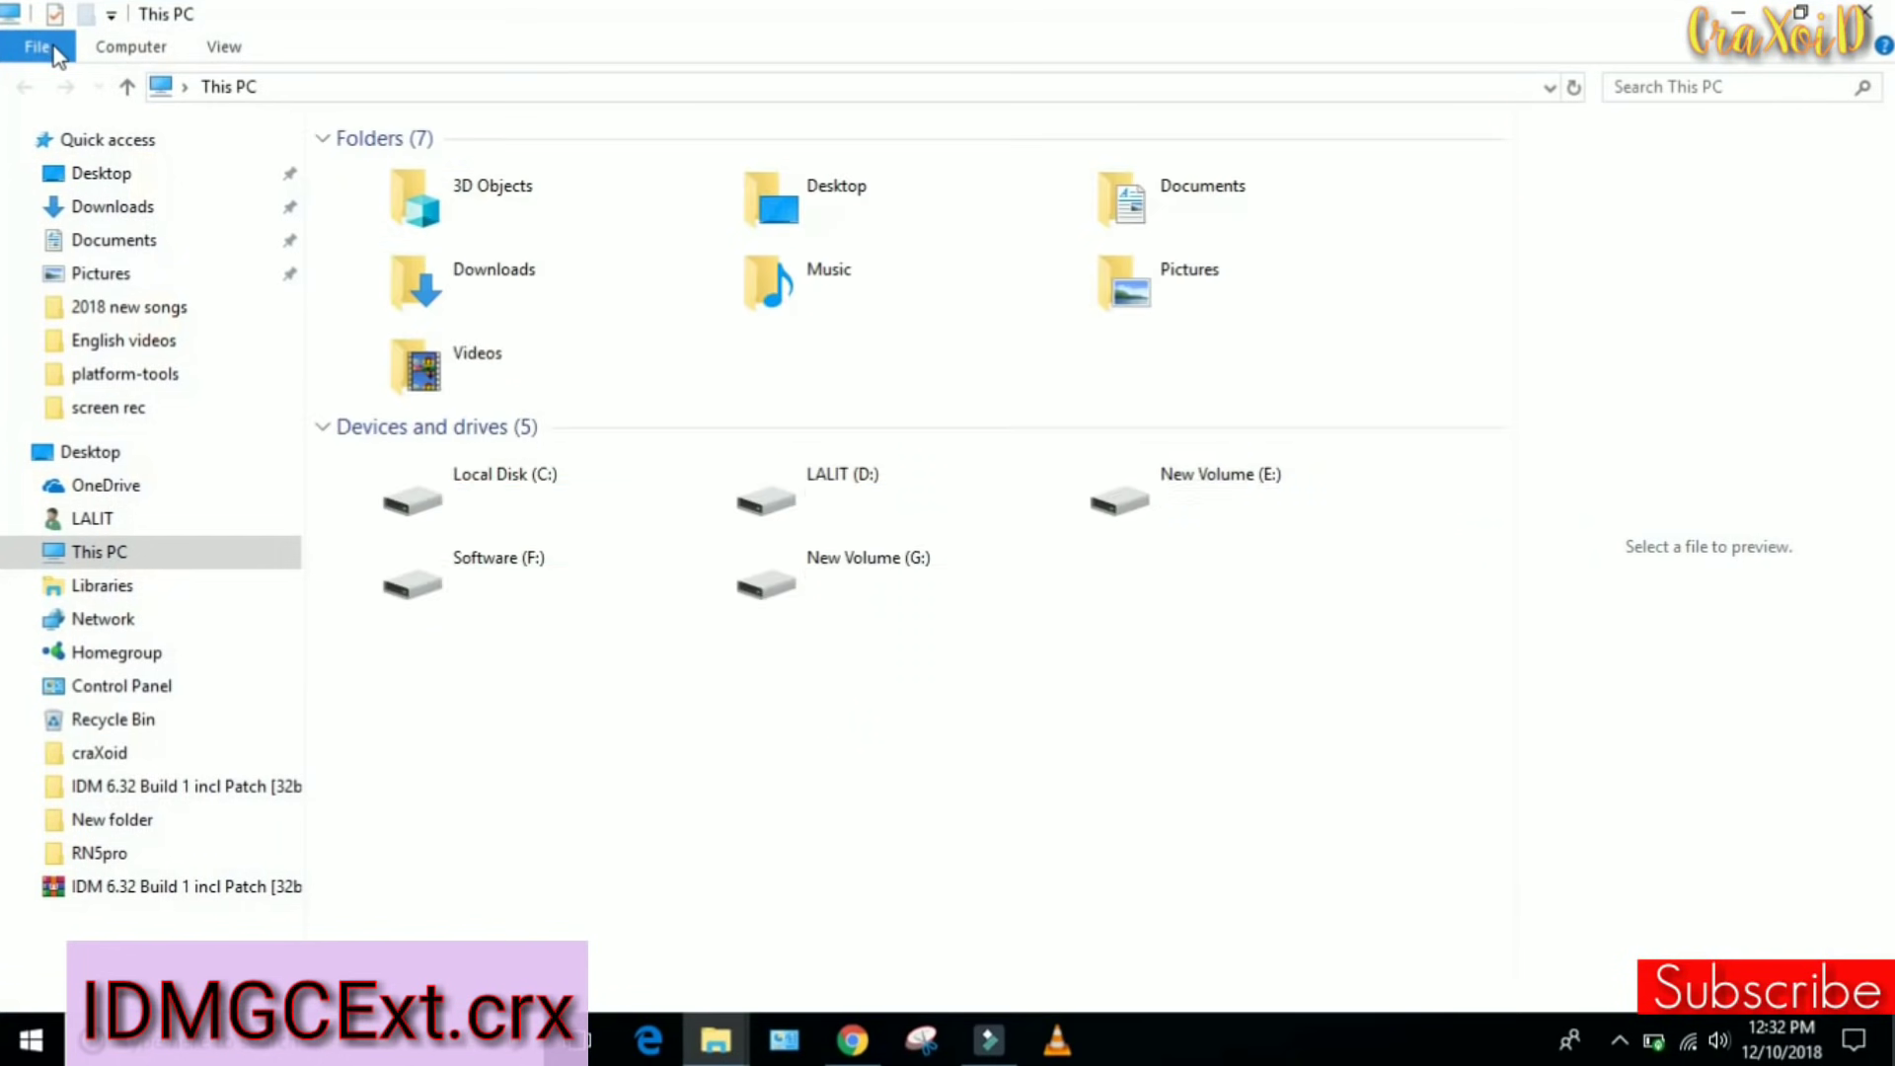
{"action": "double_click", "coordinate": [543, 470]}
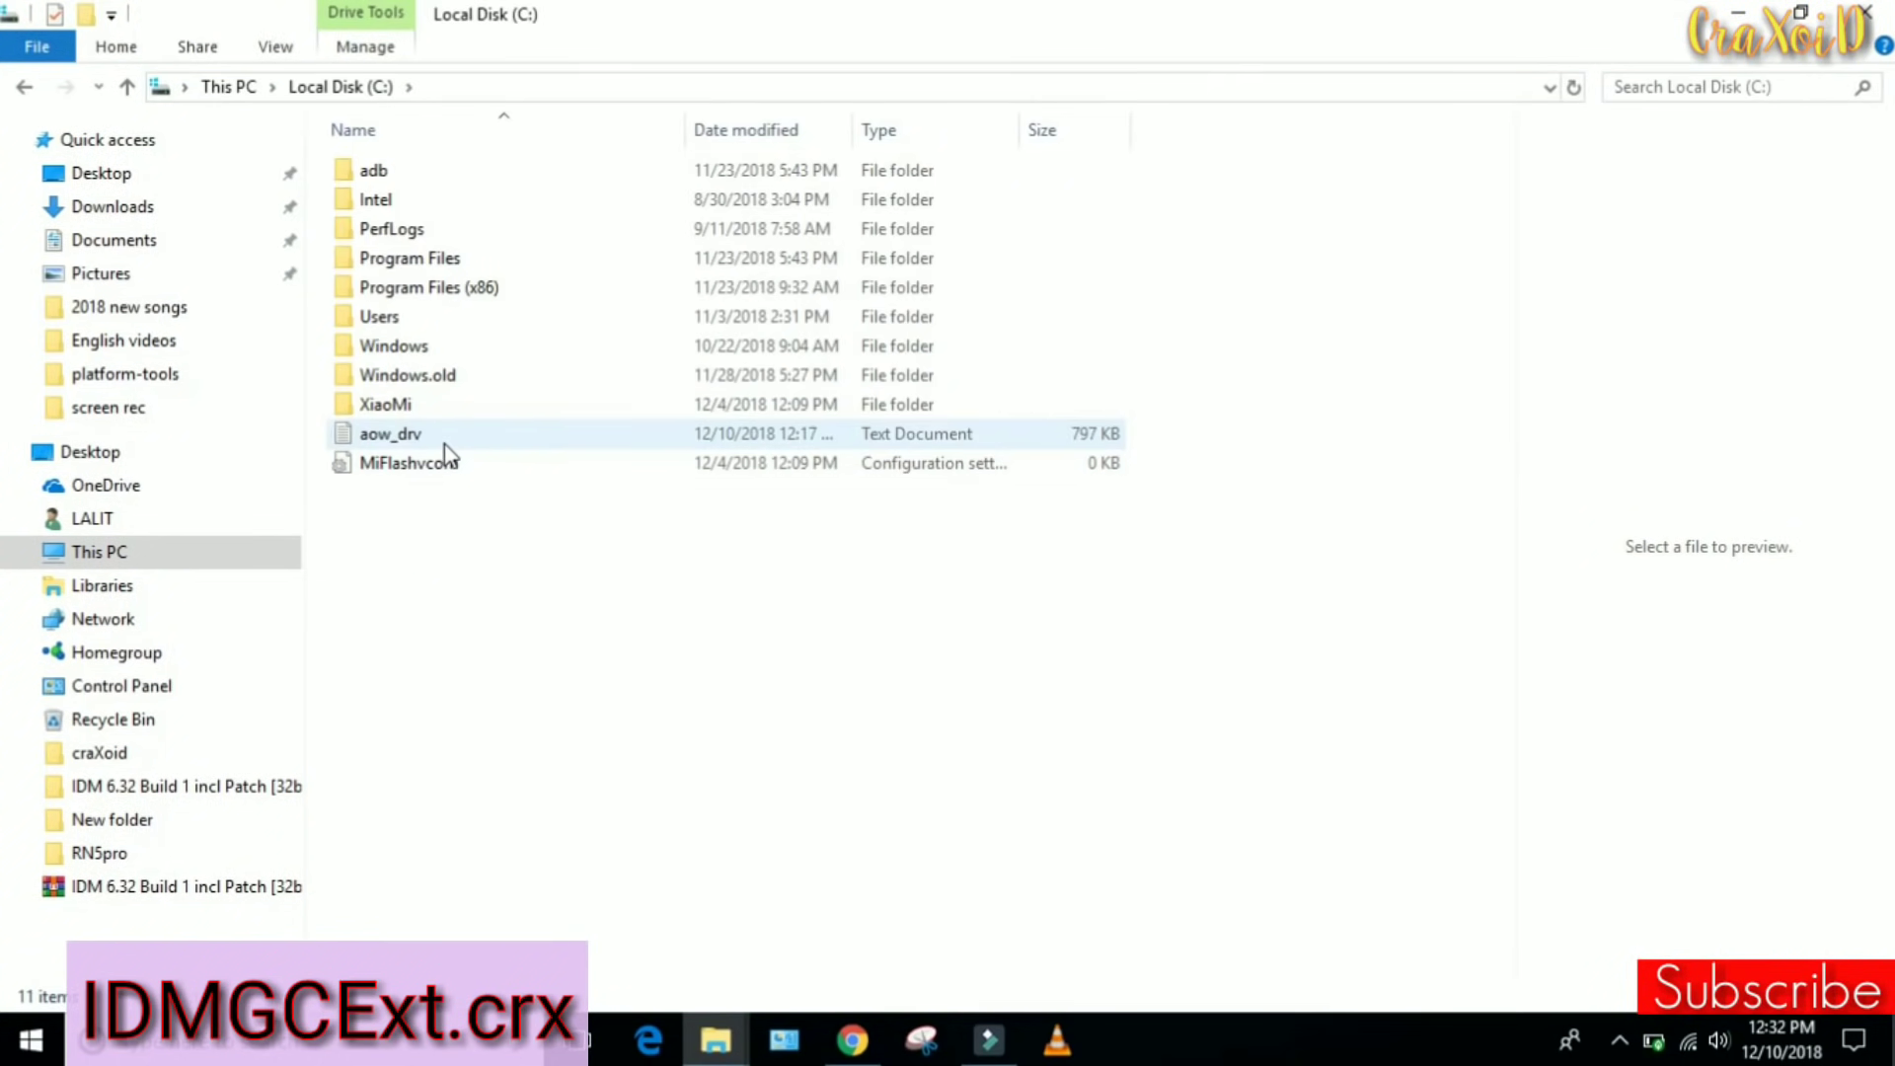
{"action": "double_click", "coordinate": [529, 278]}
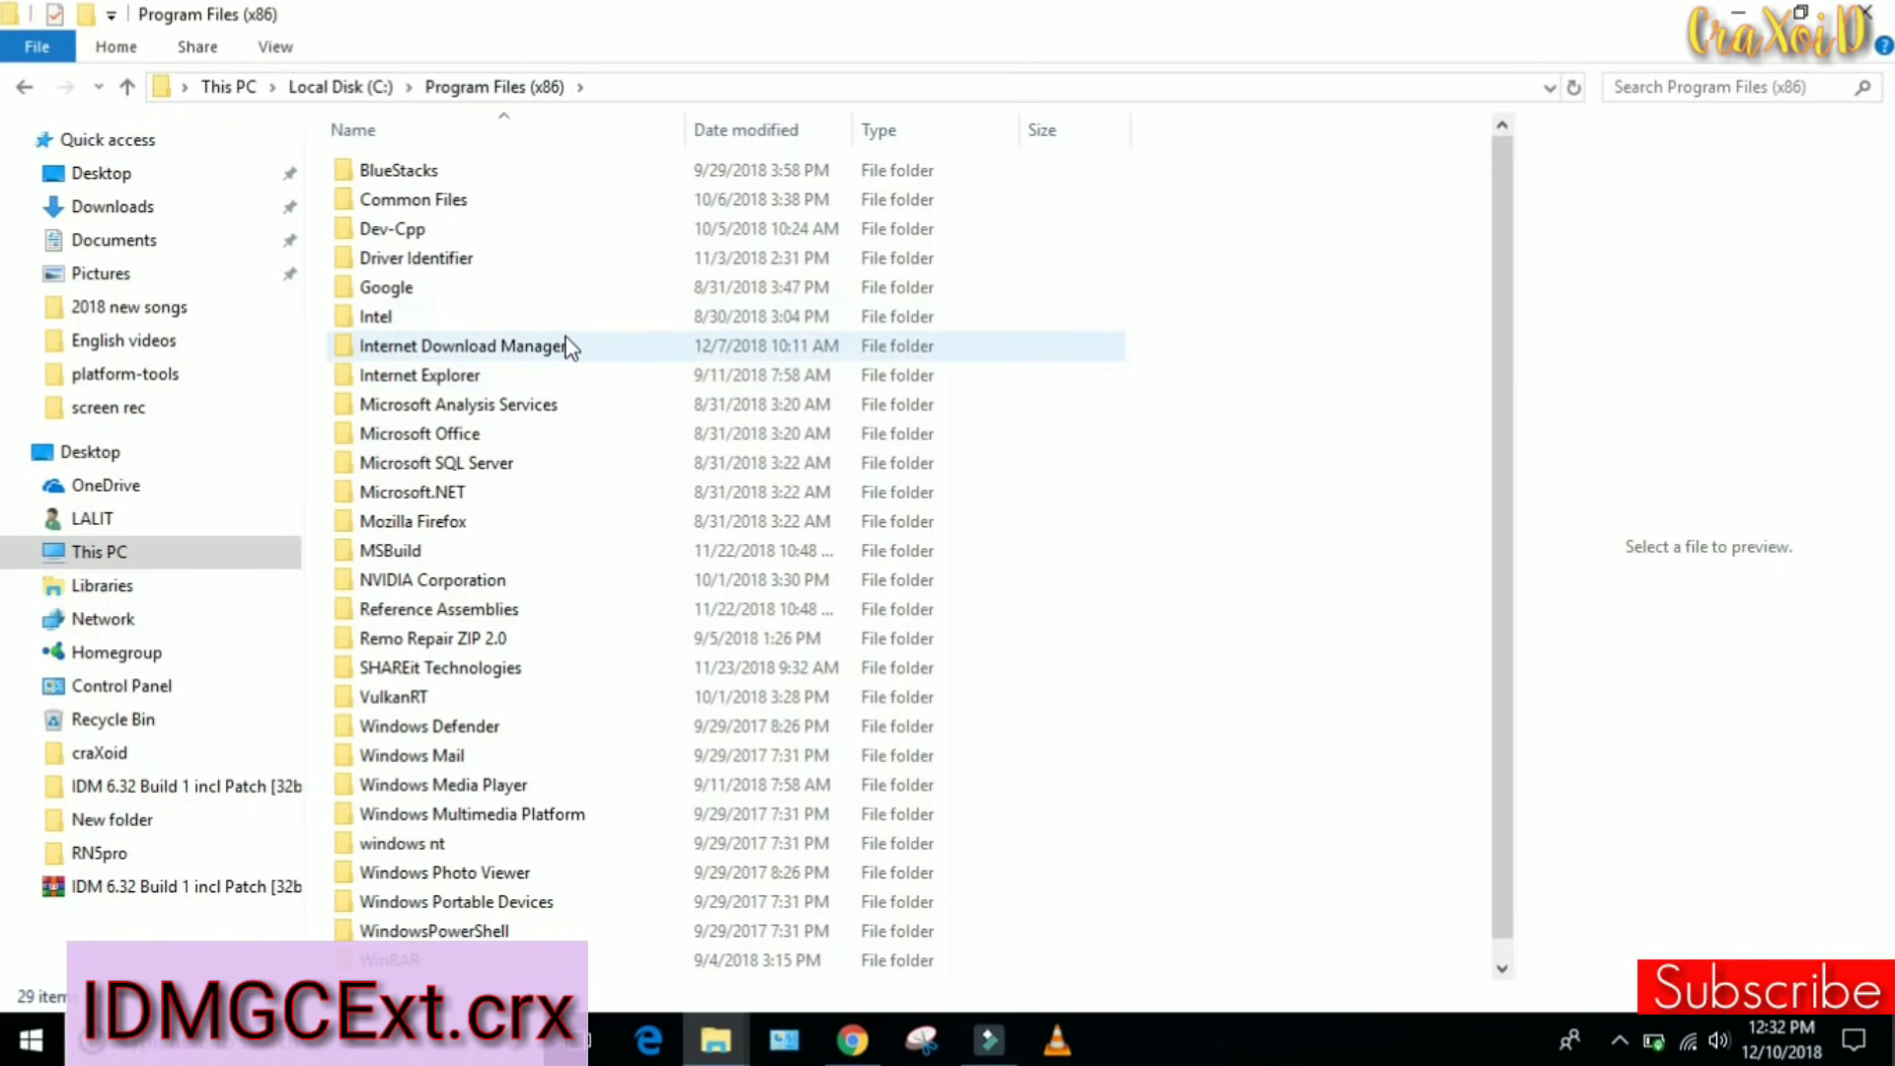
{"action": "double_click", "coordinate": [604, 346]}
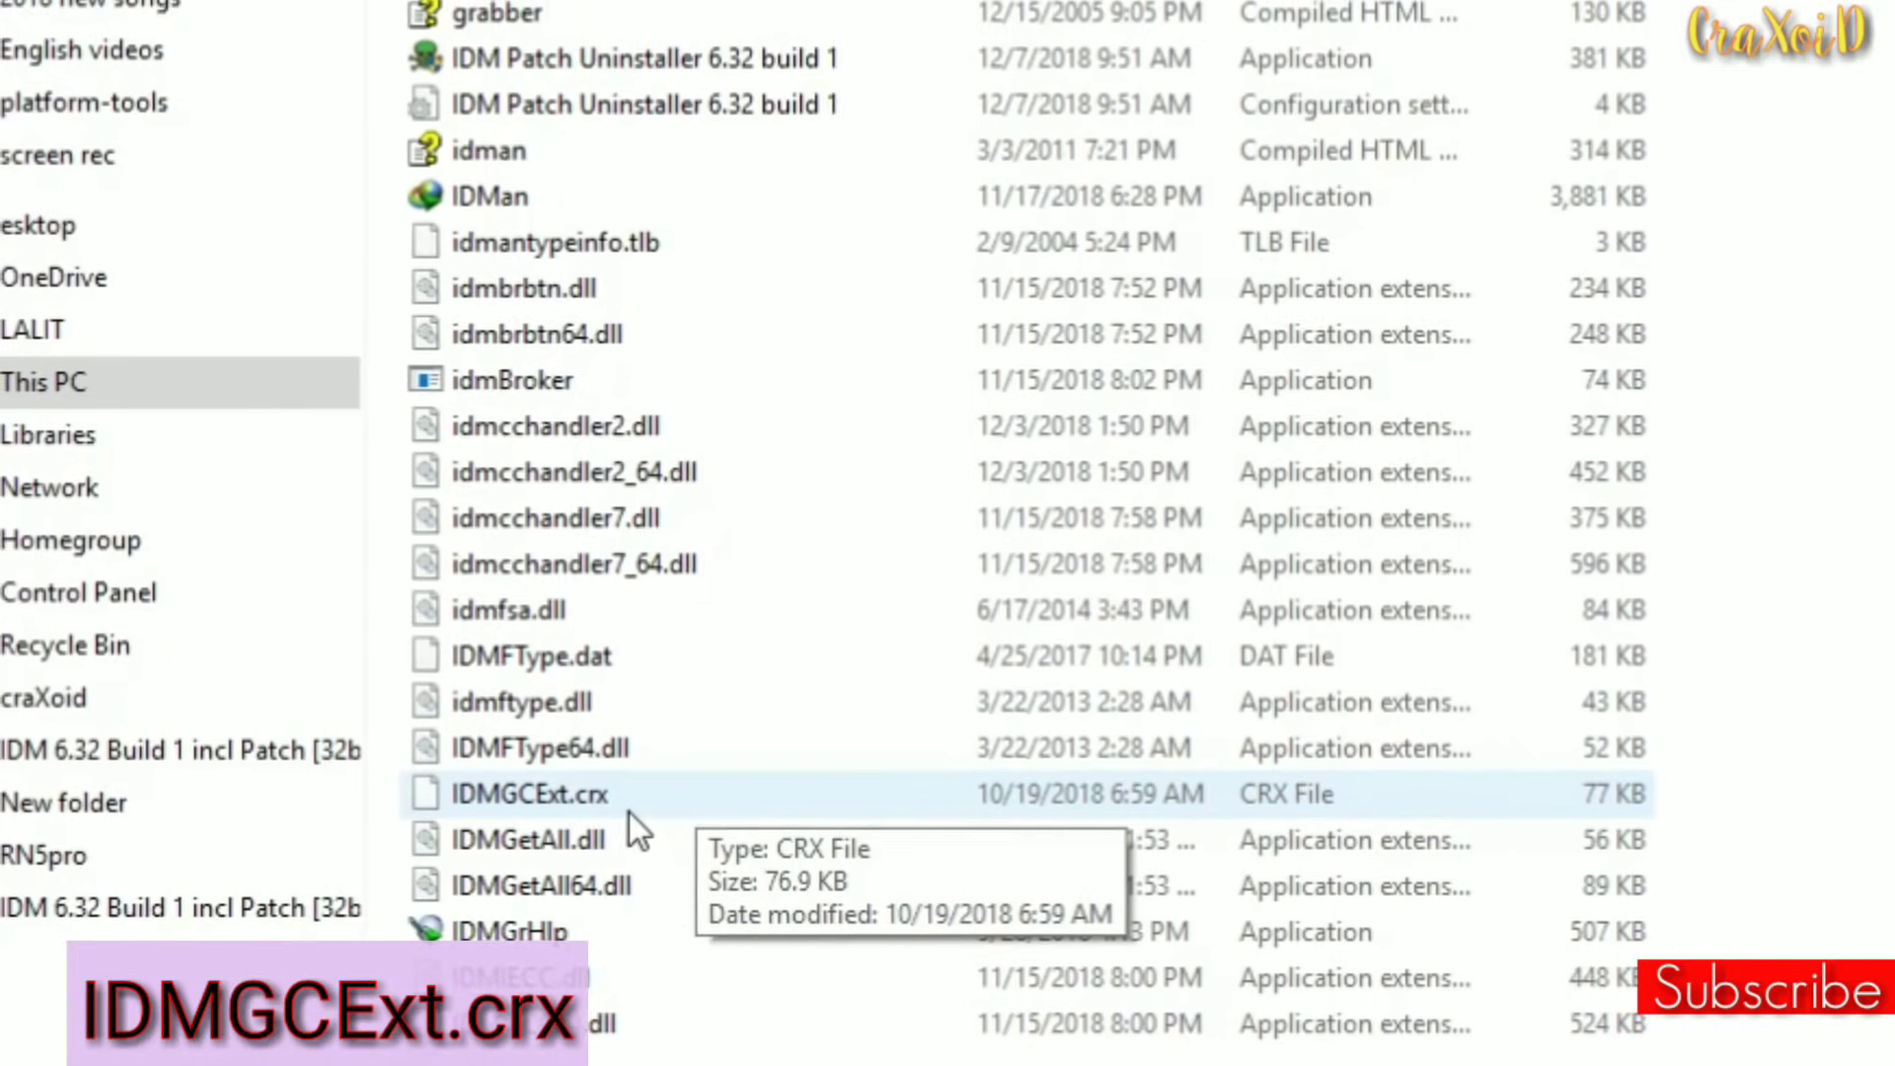
{"action": "right_click", "coordinate": [665, 789]}
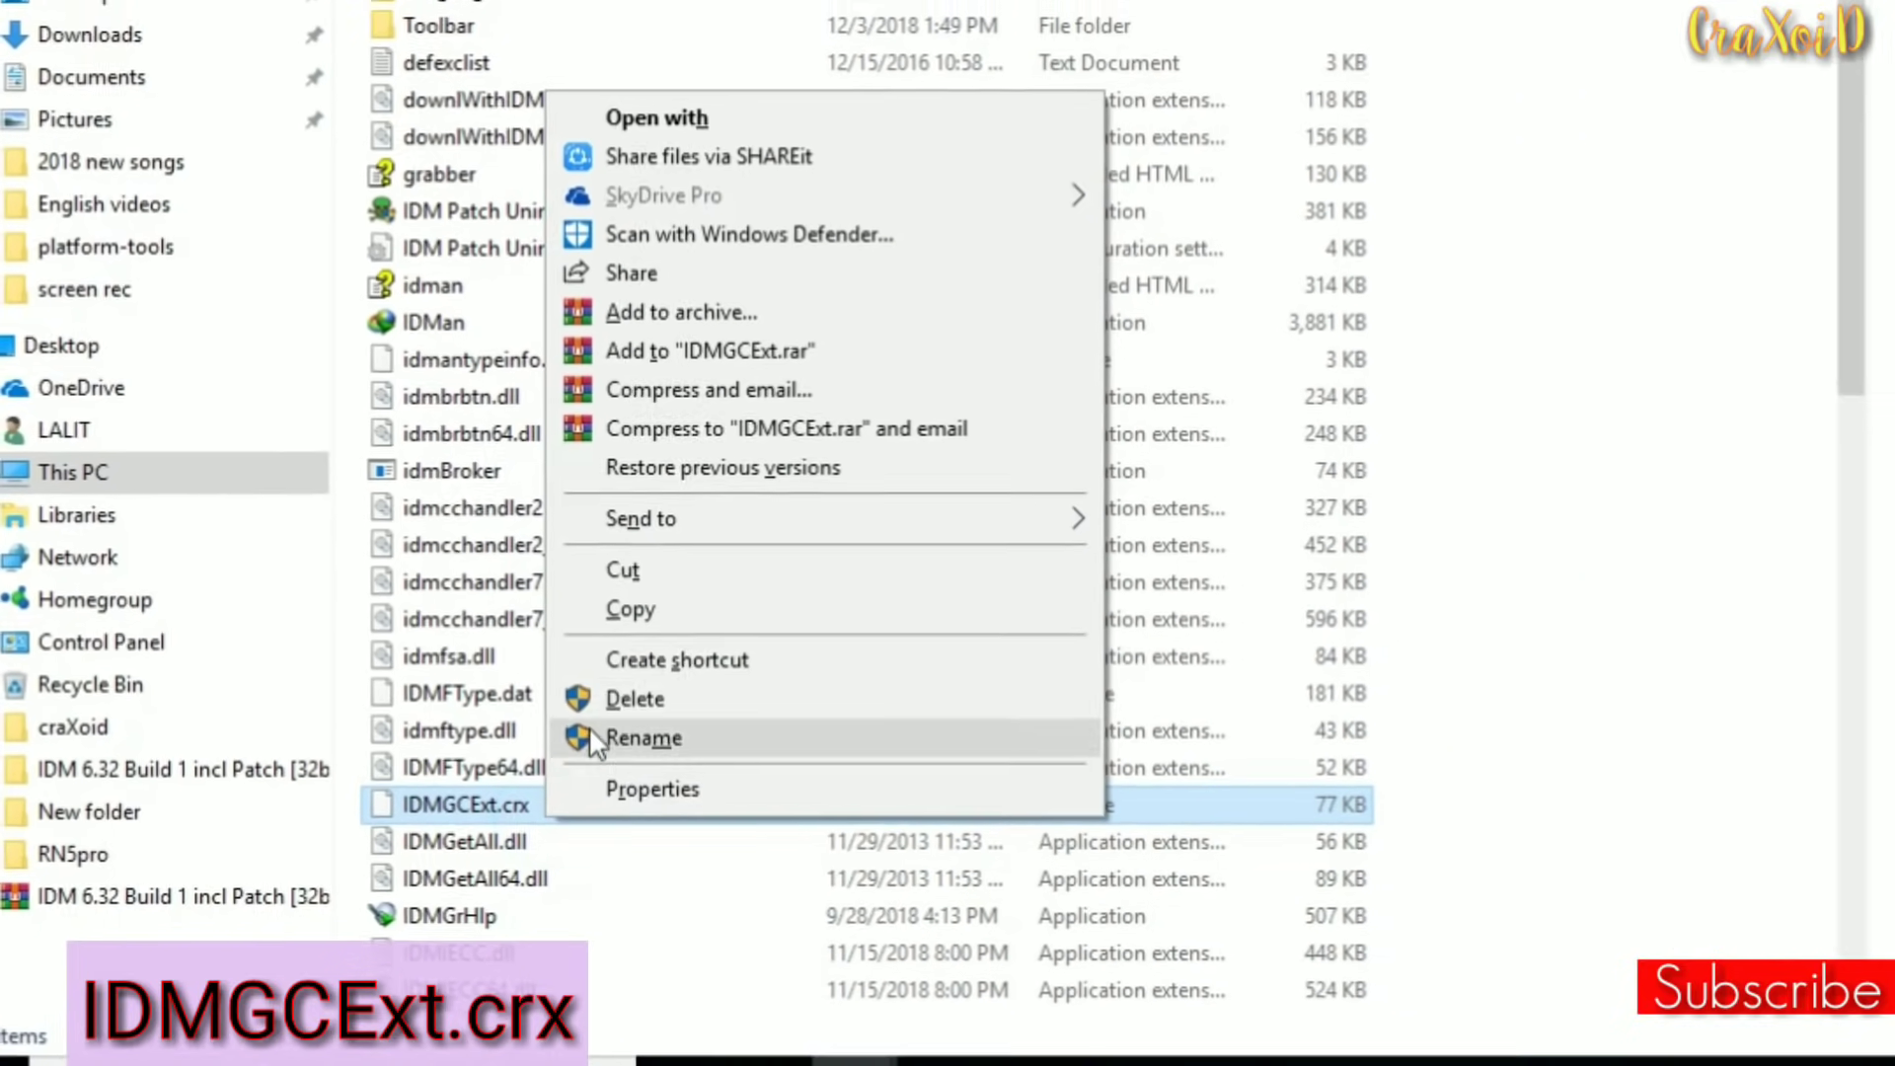
{"action": "left_click", "coordinate": [629, 609]}
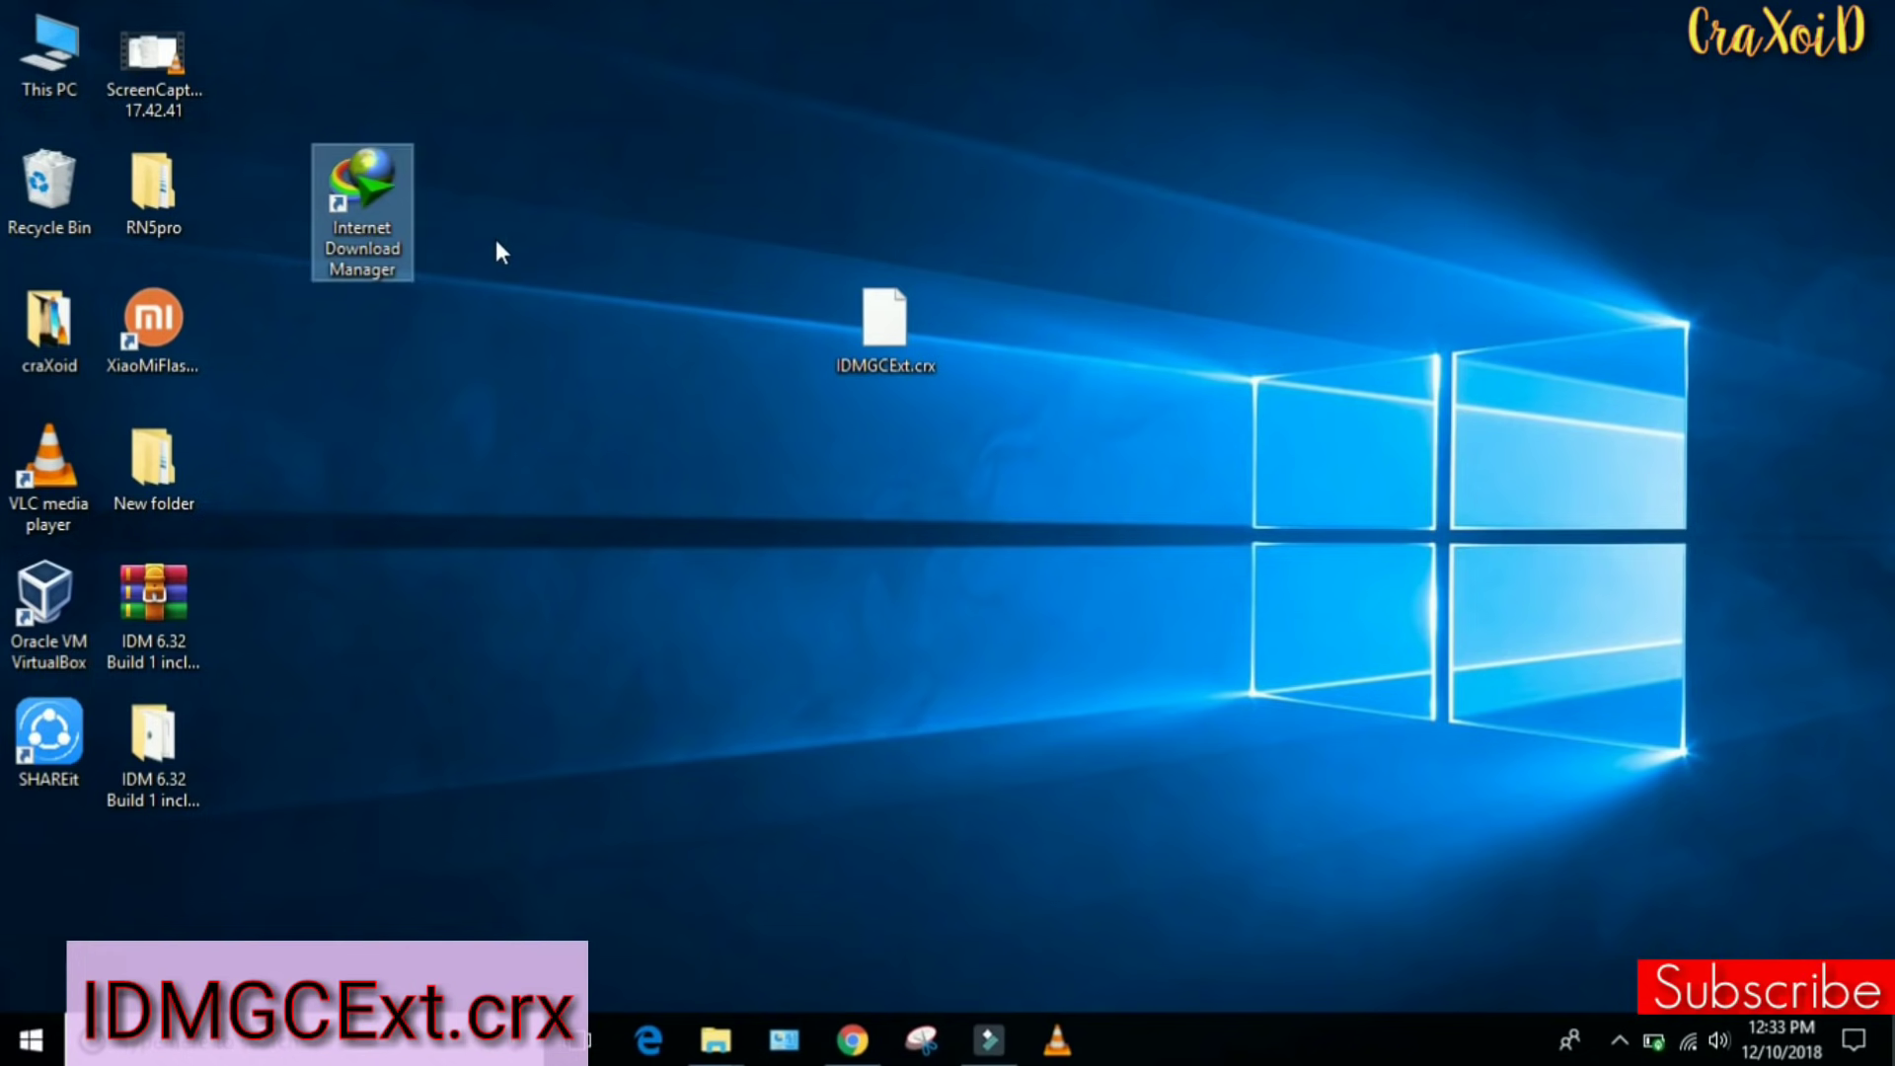
{"action": "right_click", "coordinate": [495, 238]}
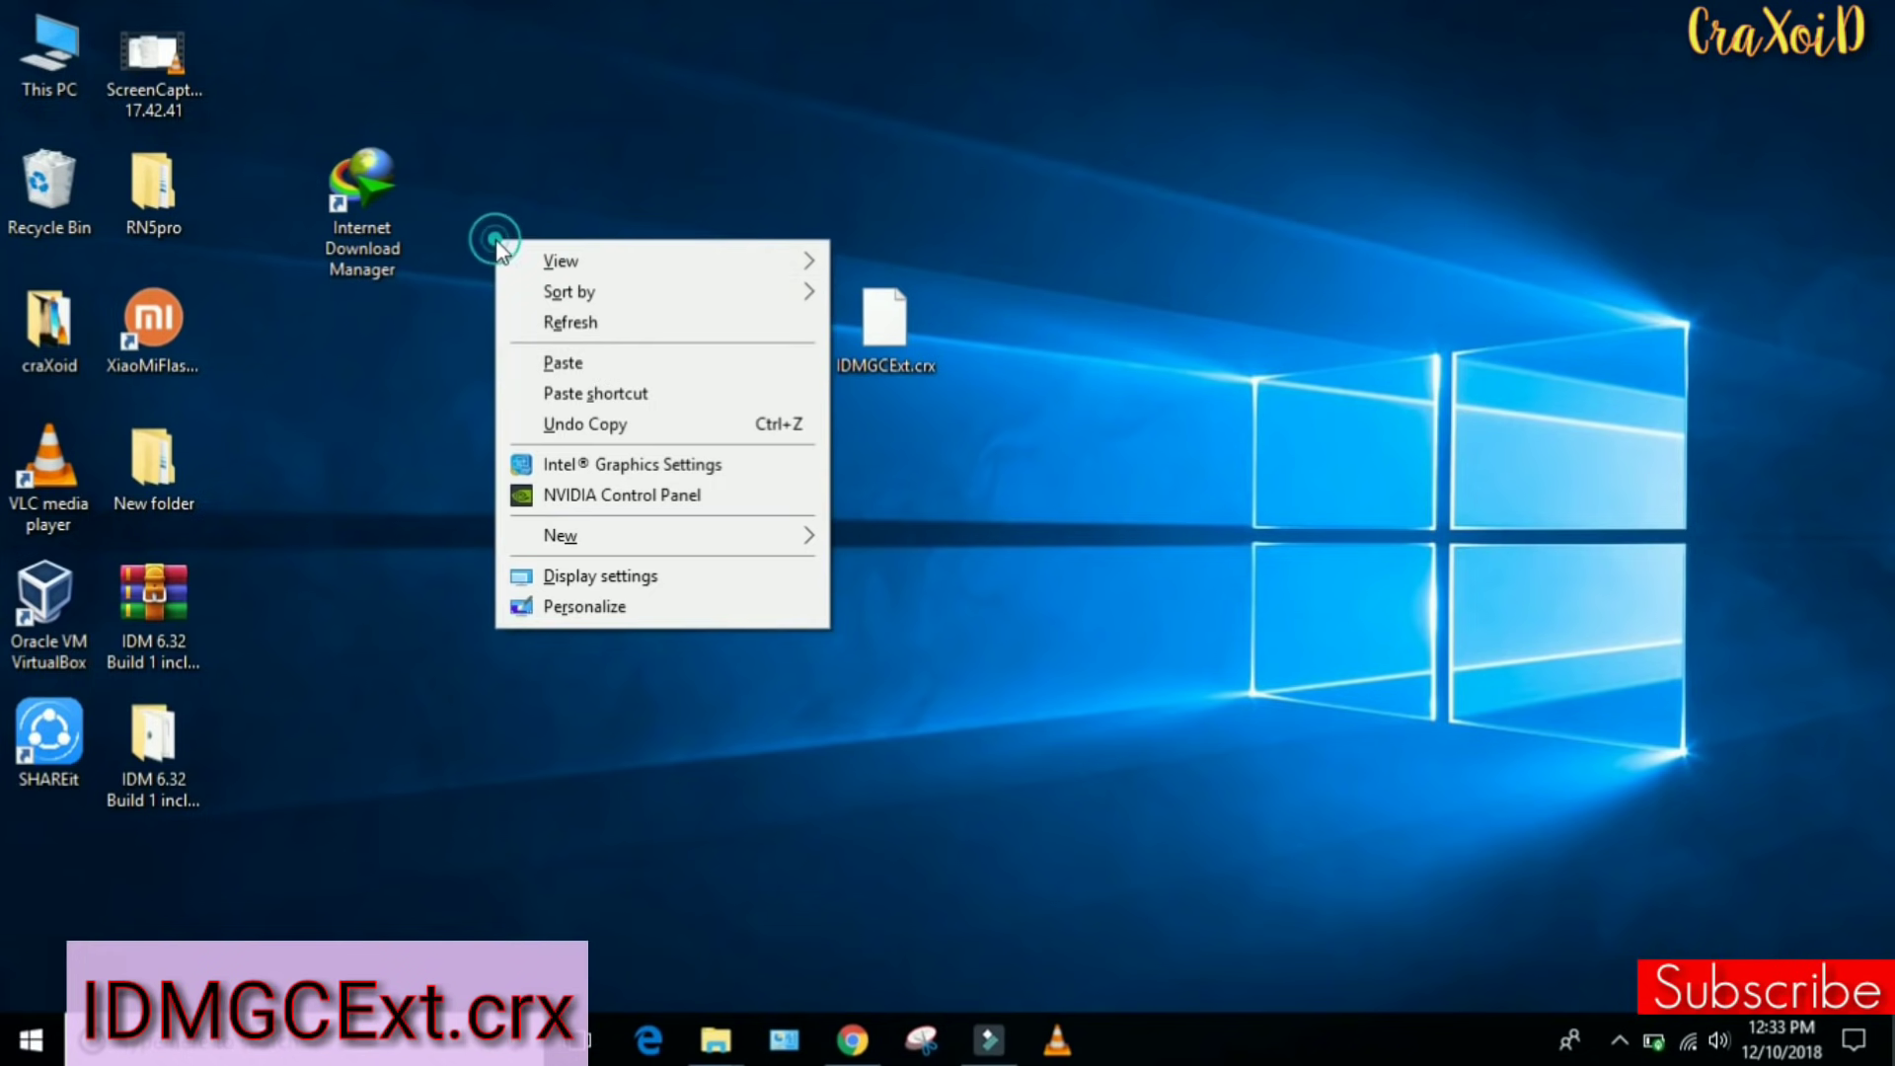
{"action": "left_click", "coordinate": [607, 361]}
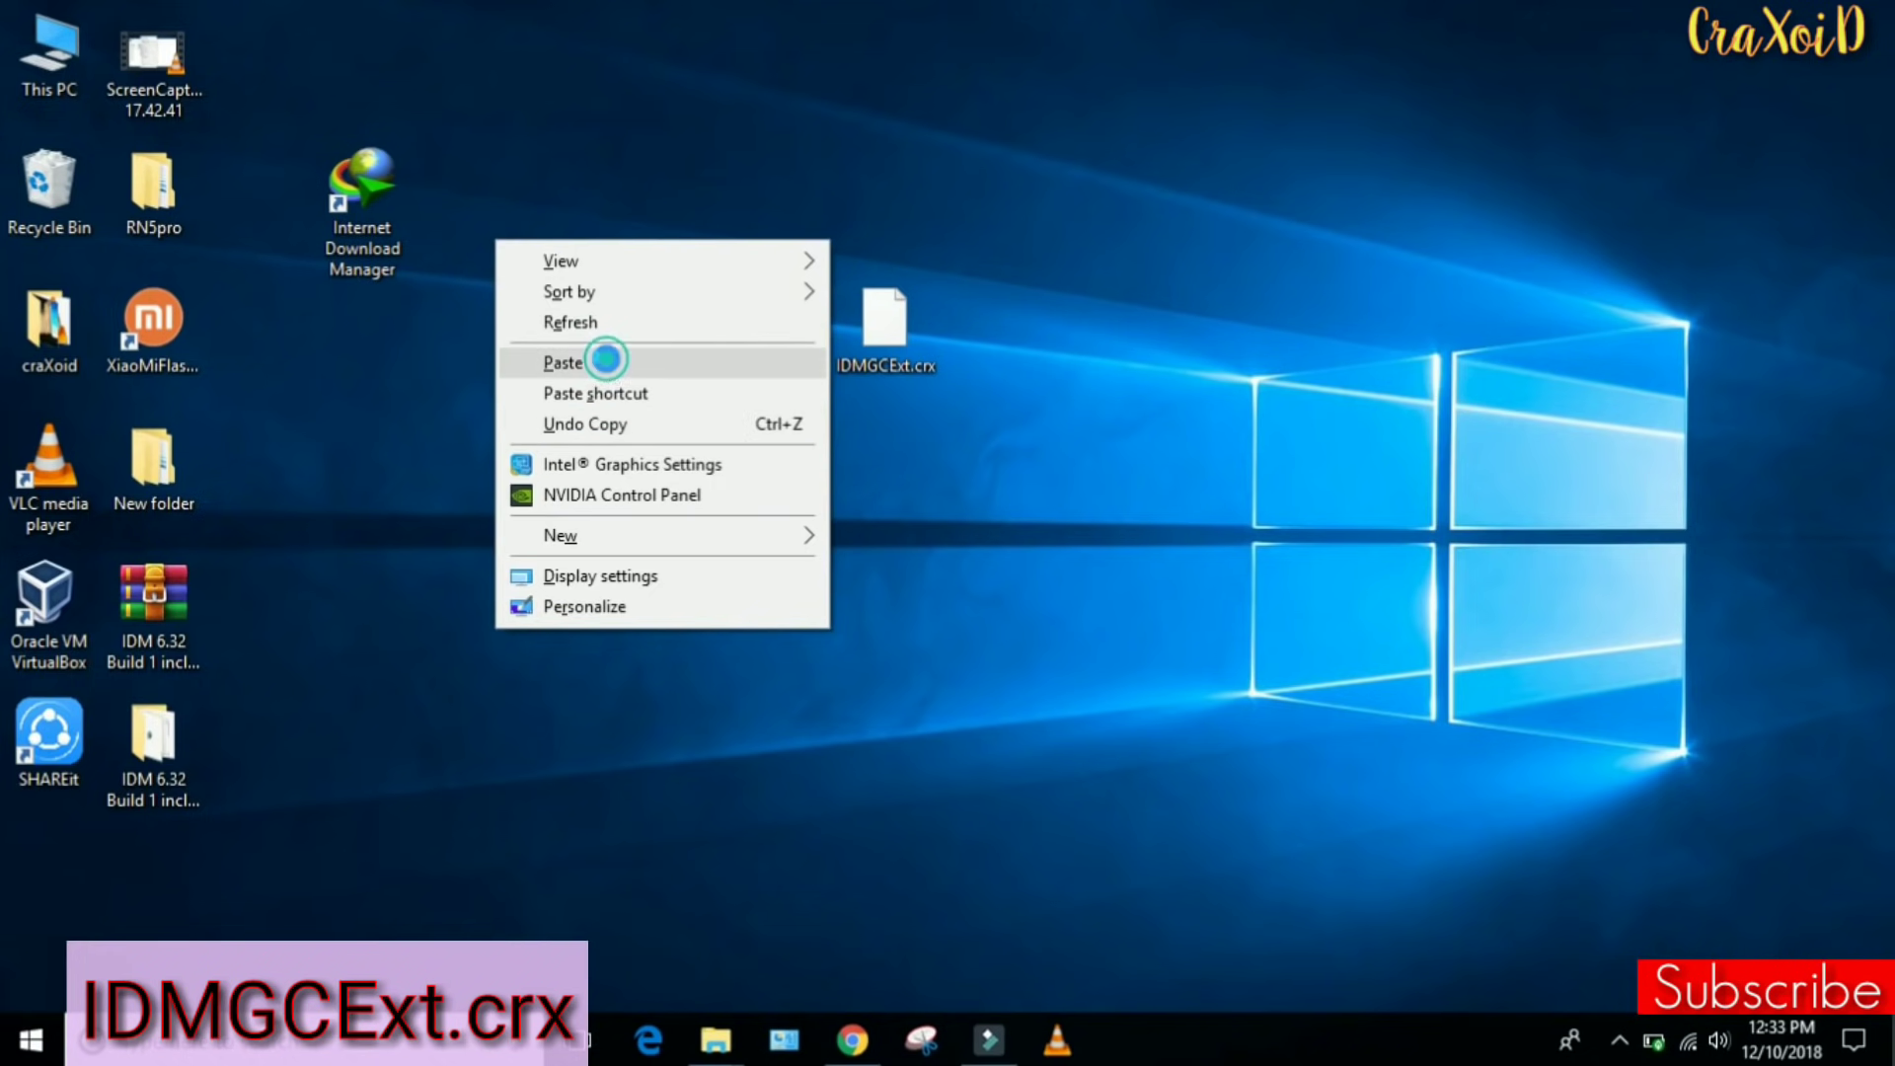
{"action": "left_click", "coordinate": [837, 148]}
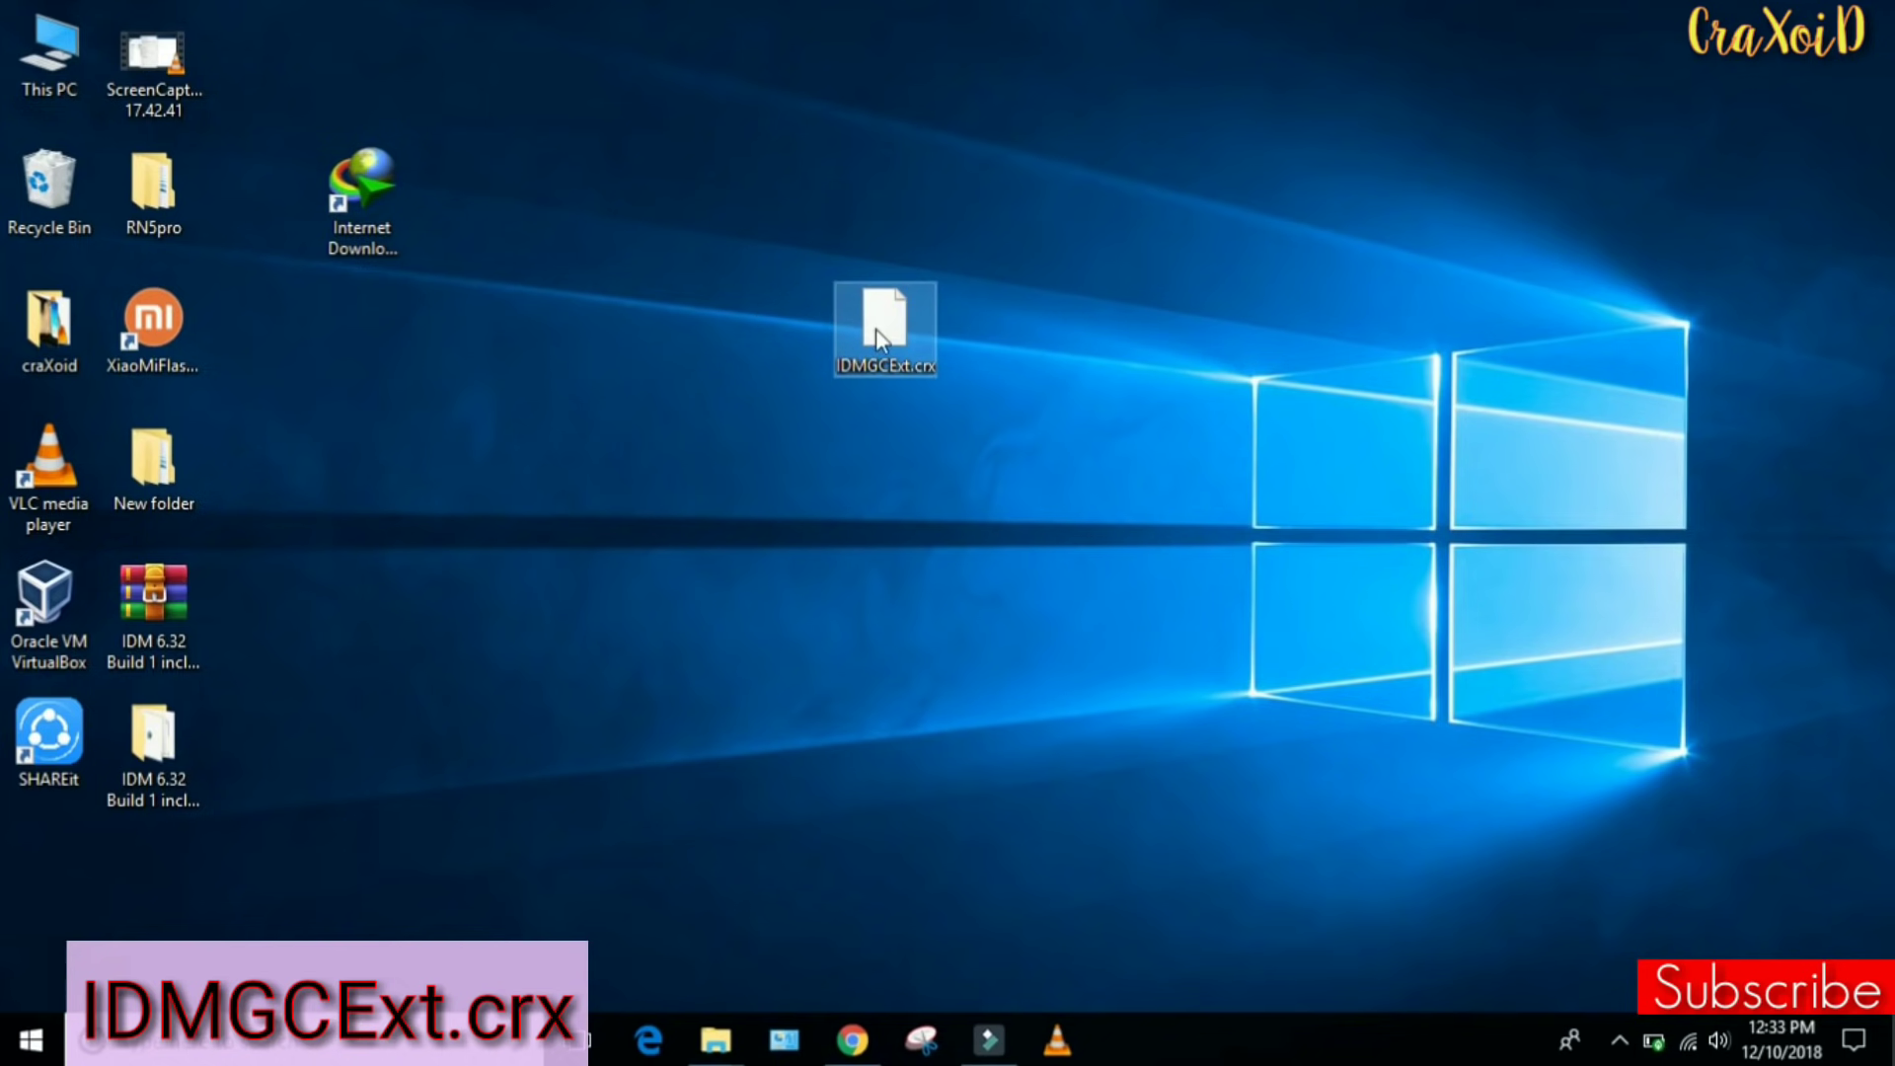
{"action": "mouse_move", "coordinate": [880, 328]}
{"action": "left_mouse_down"}
{"action": "mouse_move", "coordinate": [902, 286]}
{"action": "mouse_move", "coordinate": [867, 352]}
{"action": "left_mouse_up"}
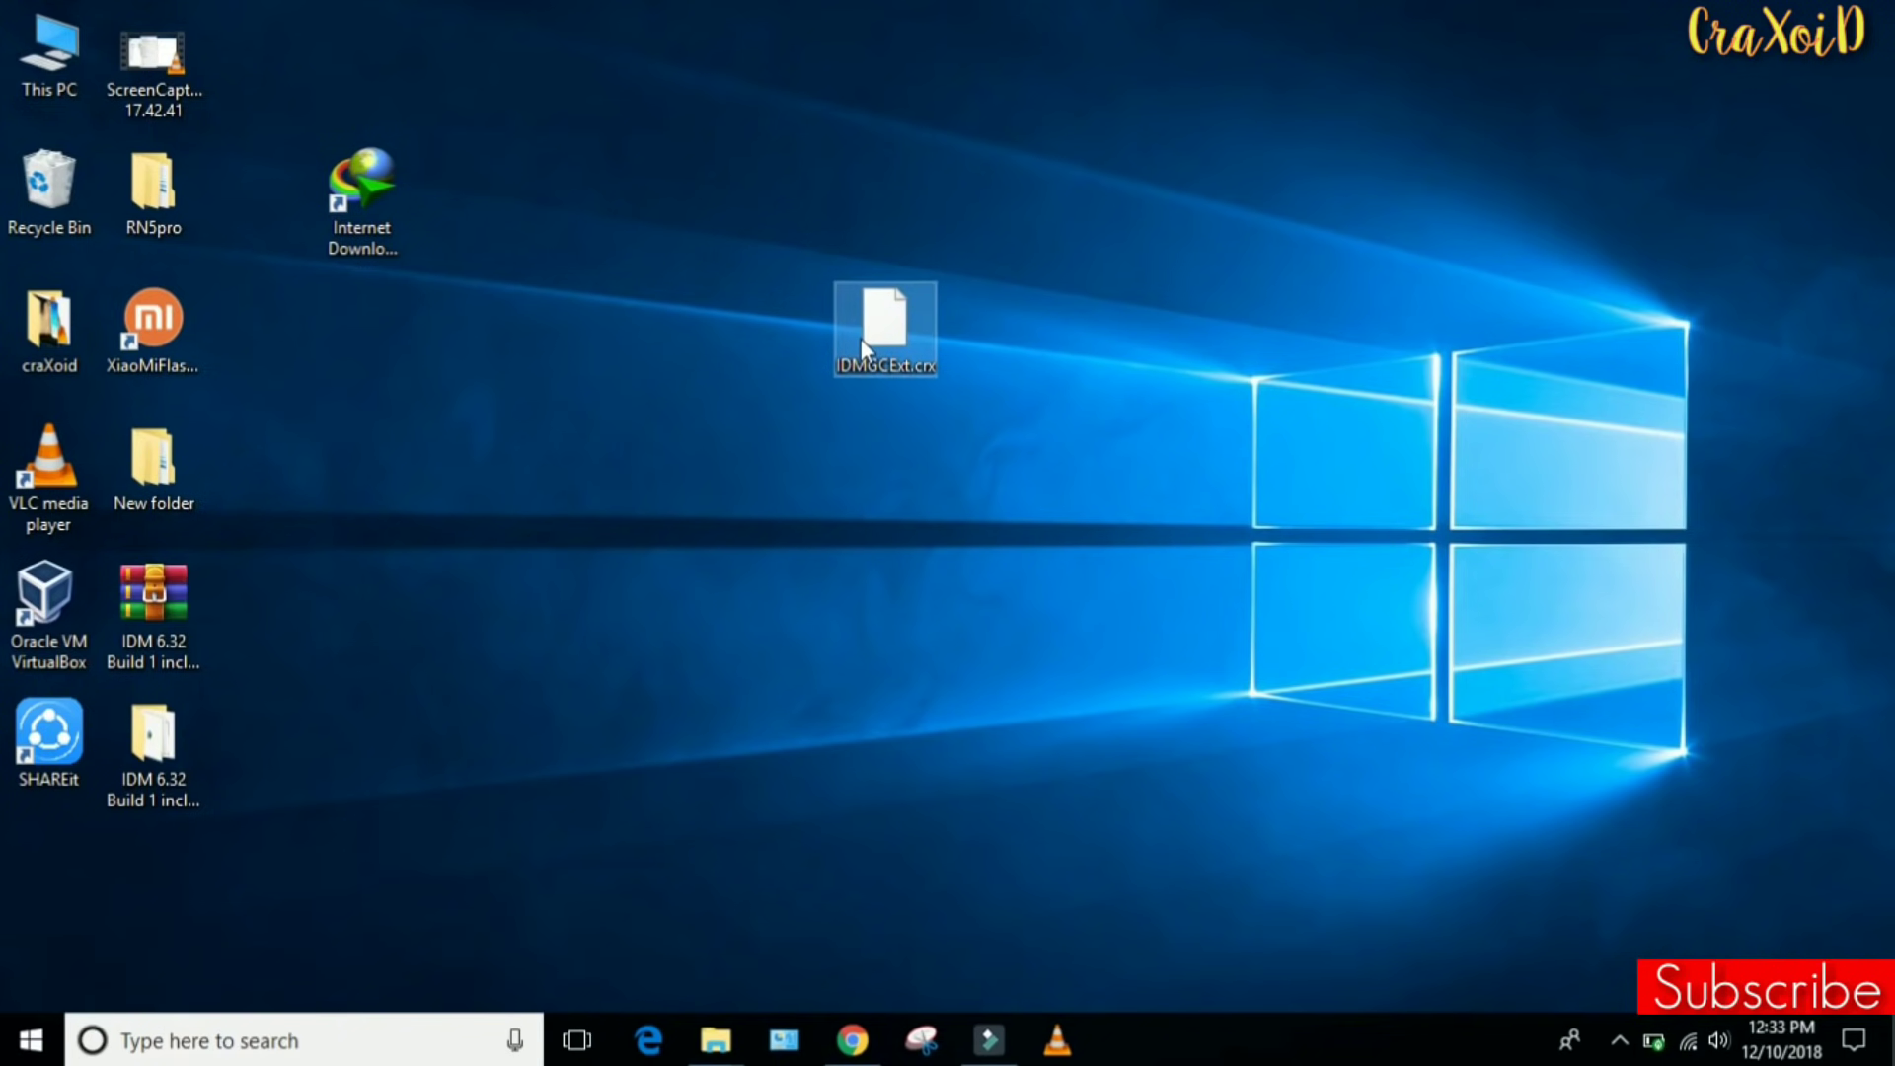
Rename IDMGCExt.crx to IDMGCExt.zip, accept the extension change, and drag it to the top row.
{"action": "right_click", "coordinate": [865, 333]}
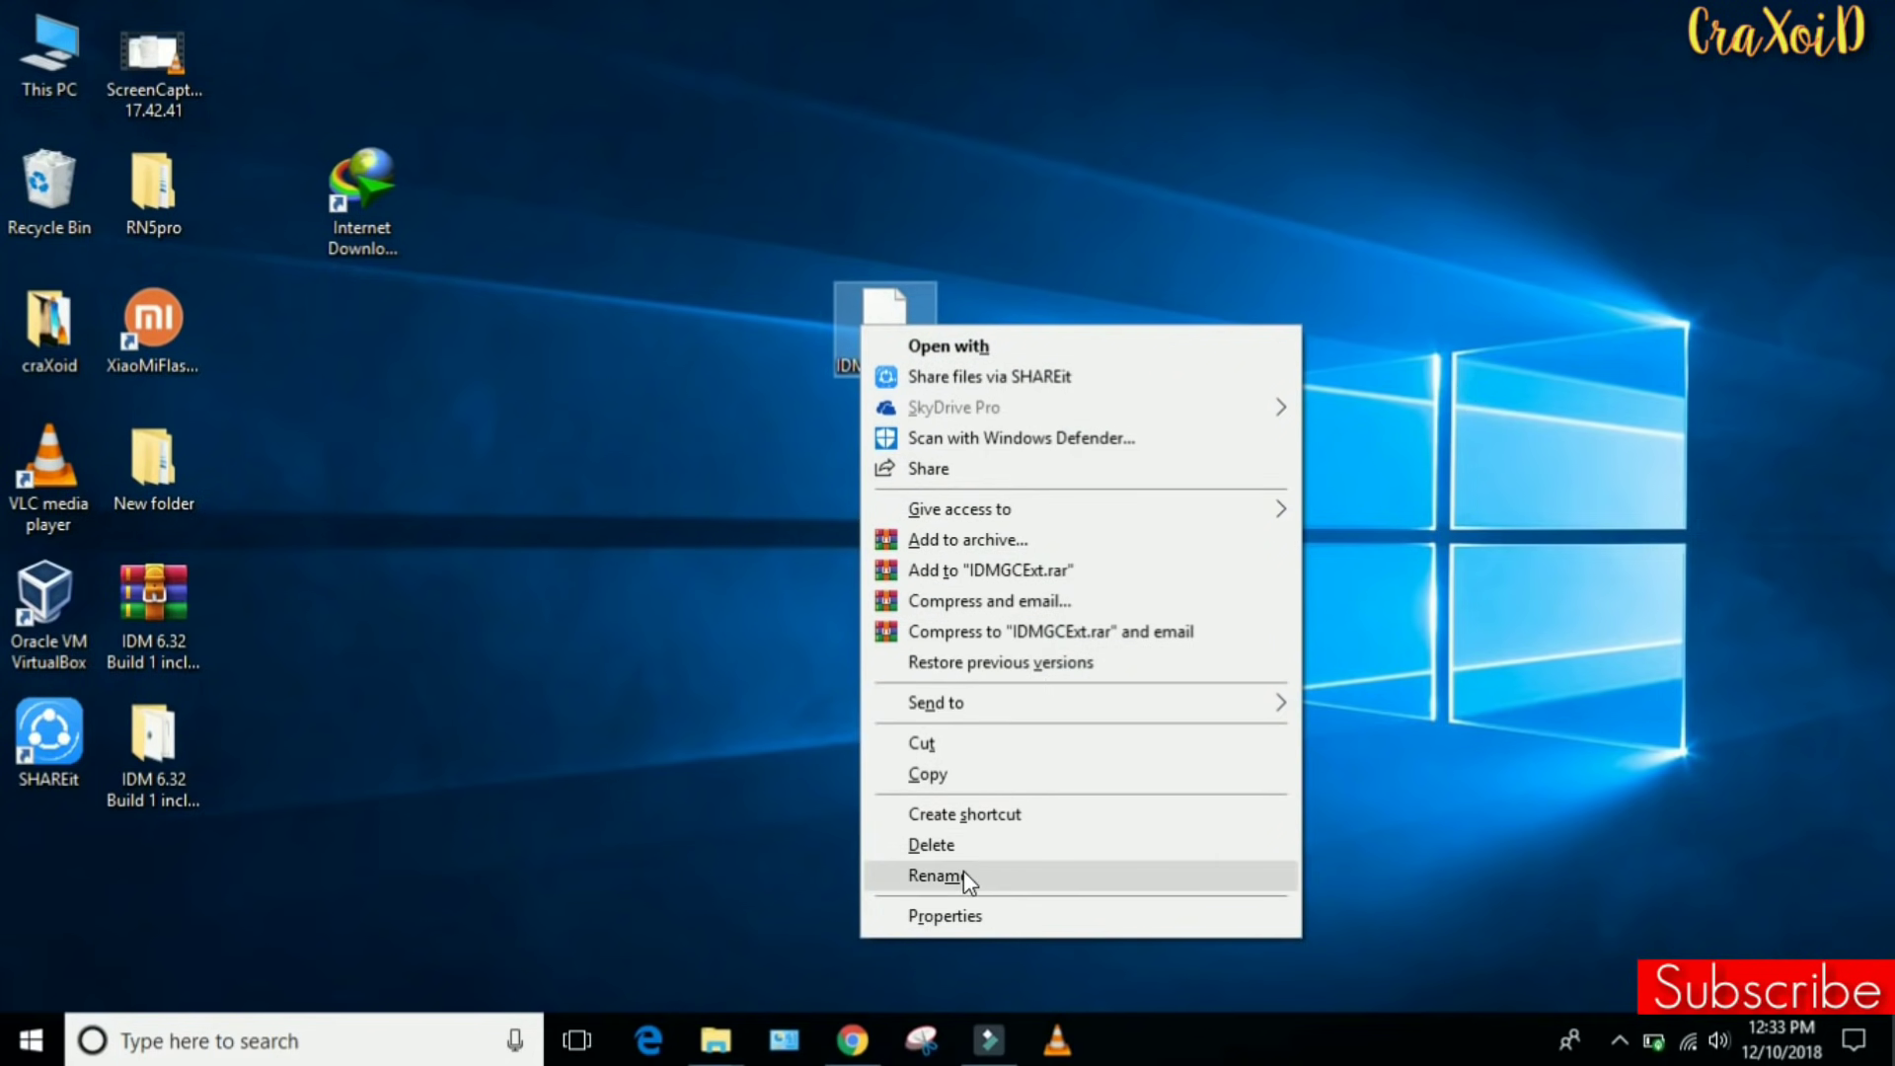
{"action": "left_click", "coordinate": [963, 870]}
{"action": "key", "text": "End"}
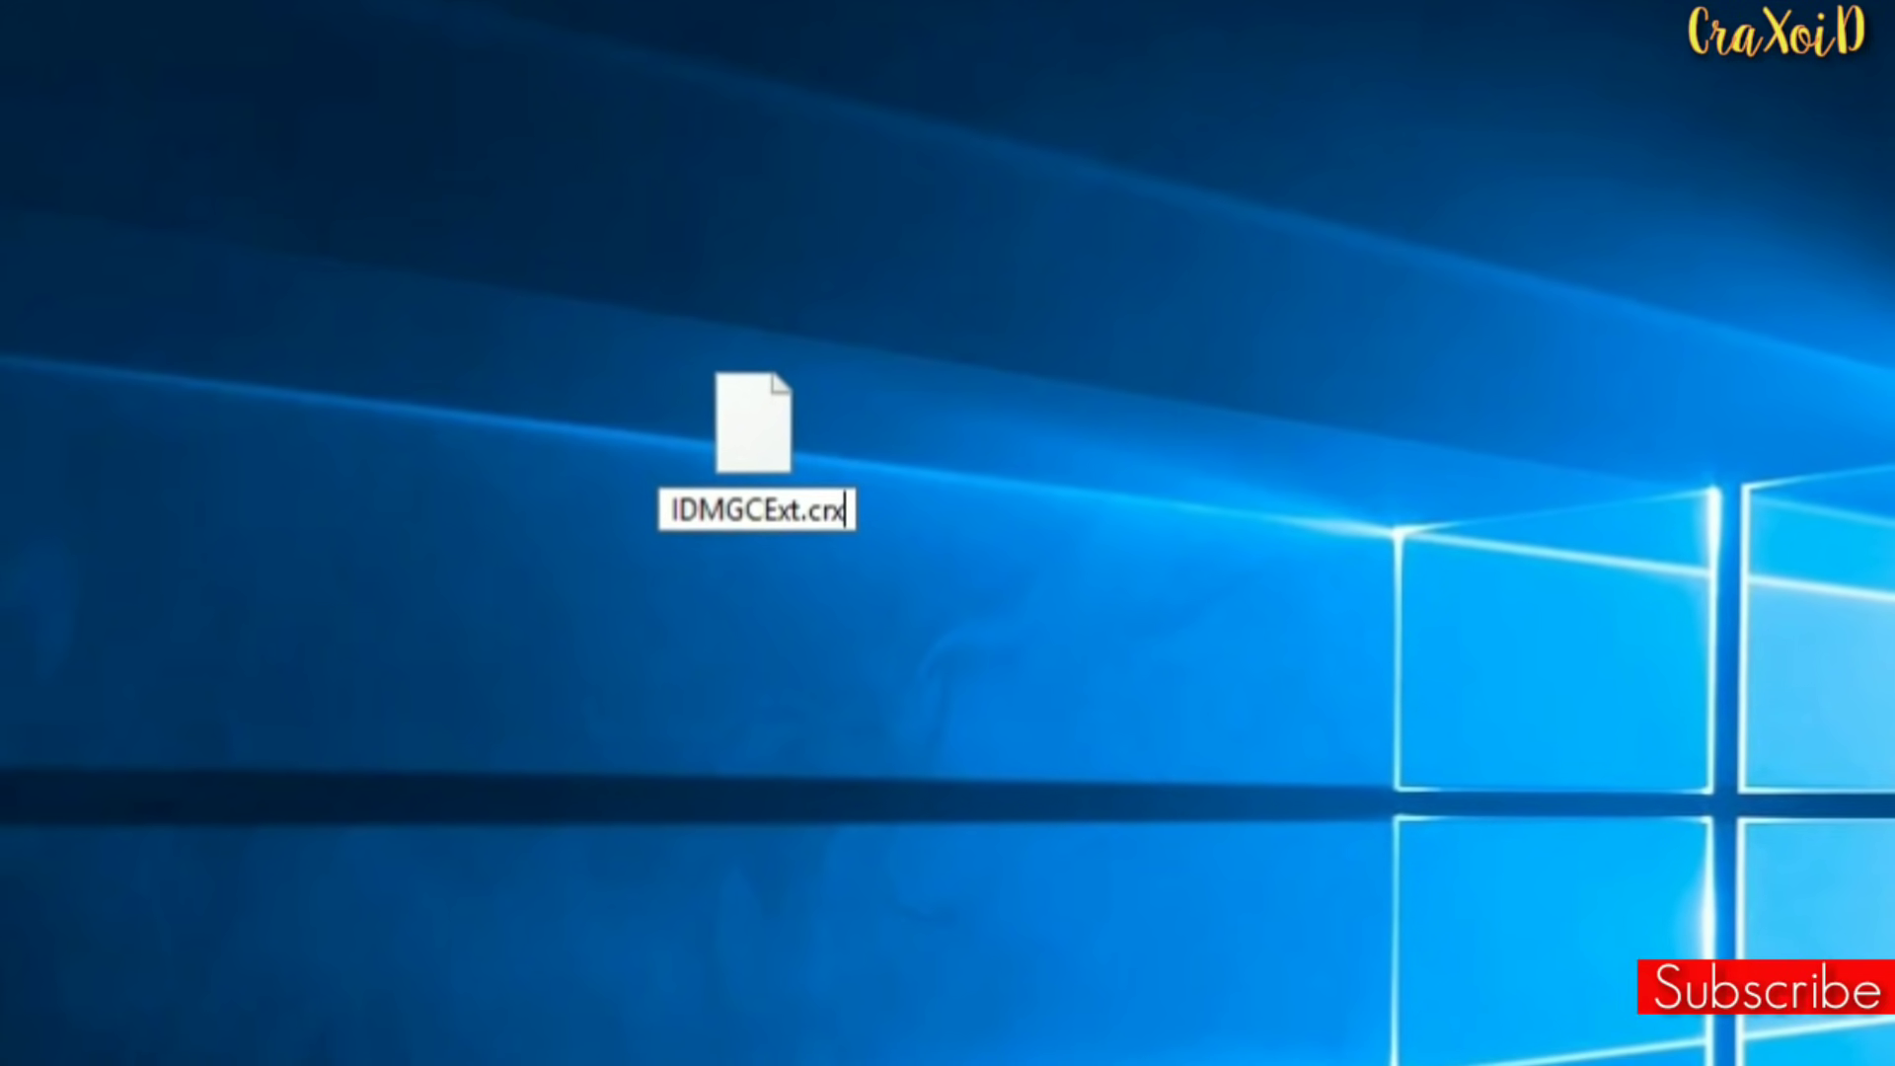
{"action": "key", "text": "BackSpace"}
{"action": "key", "text": "BackSpace"}
{"action": "key", "text": "BackSpace"}
{"action": "type", "text": "zi"}
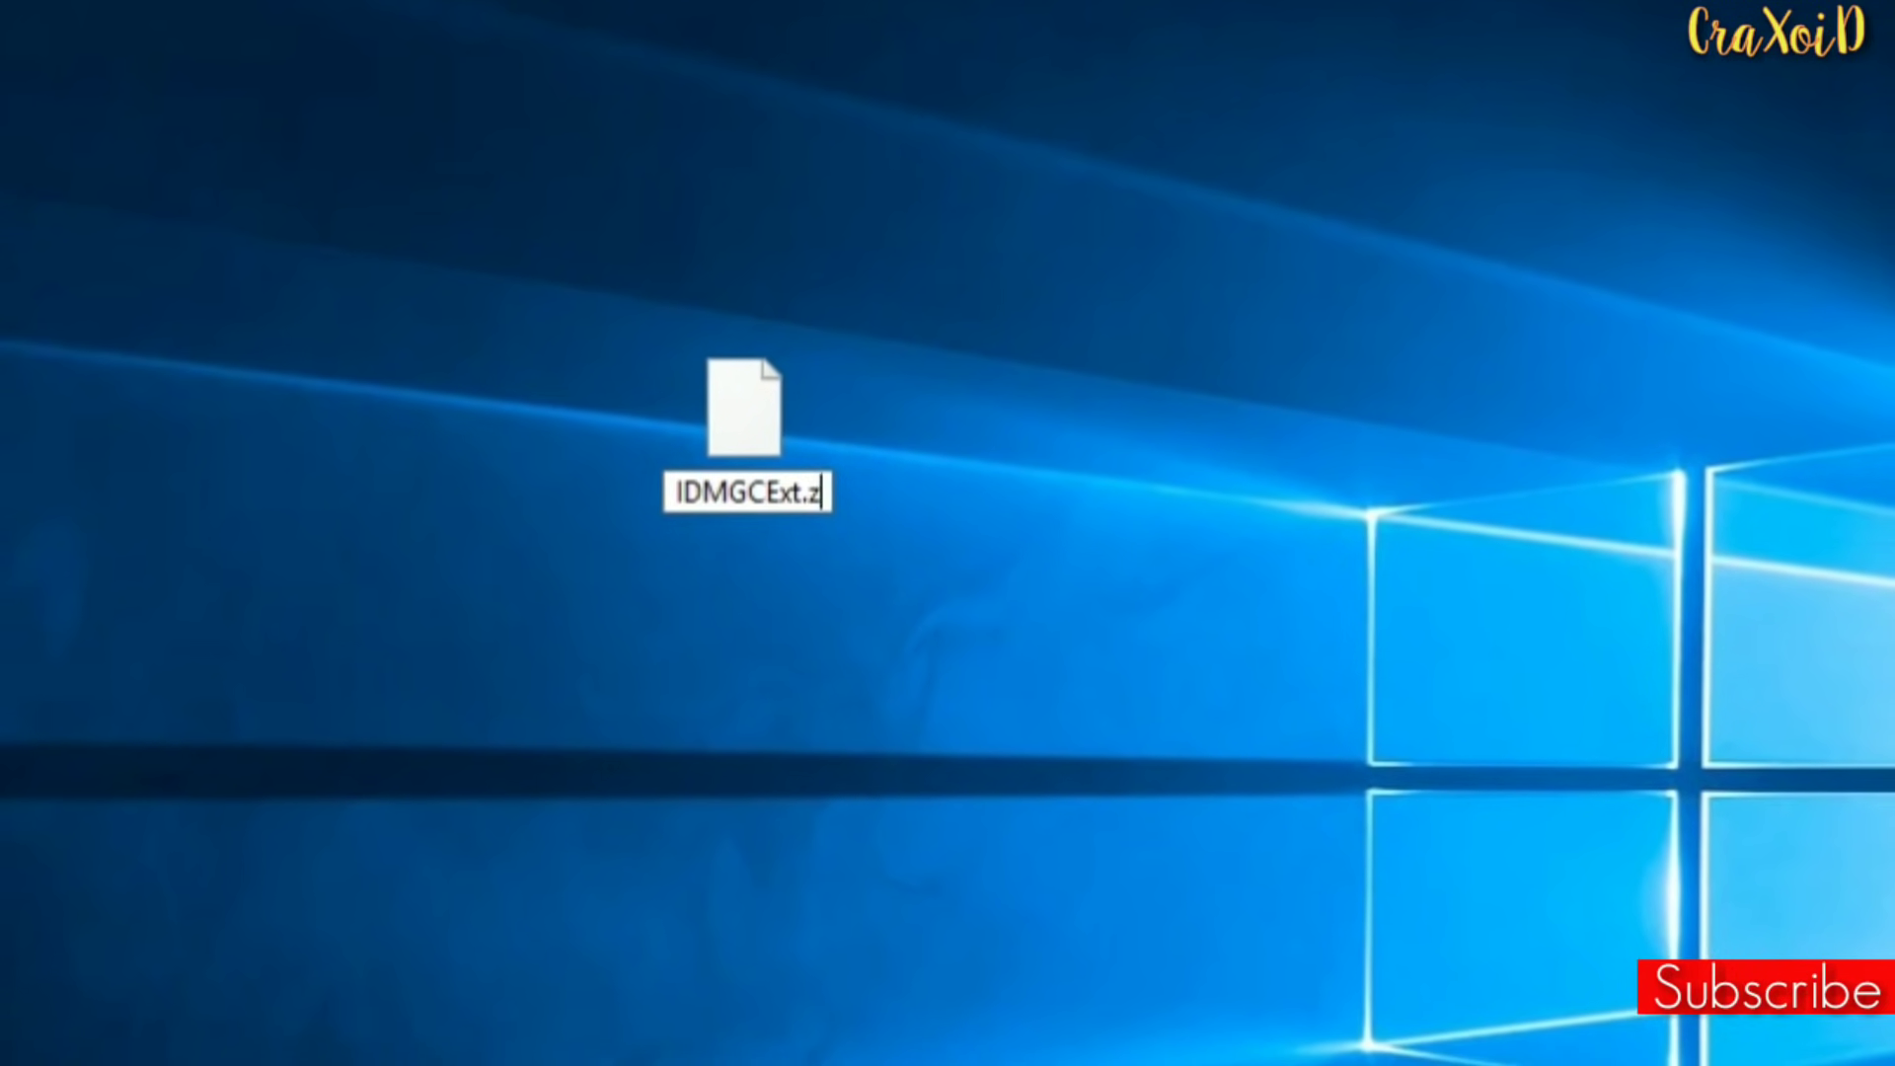
{"action": "type", "text": "p"}
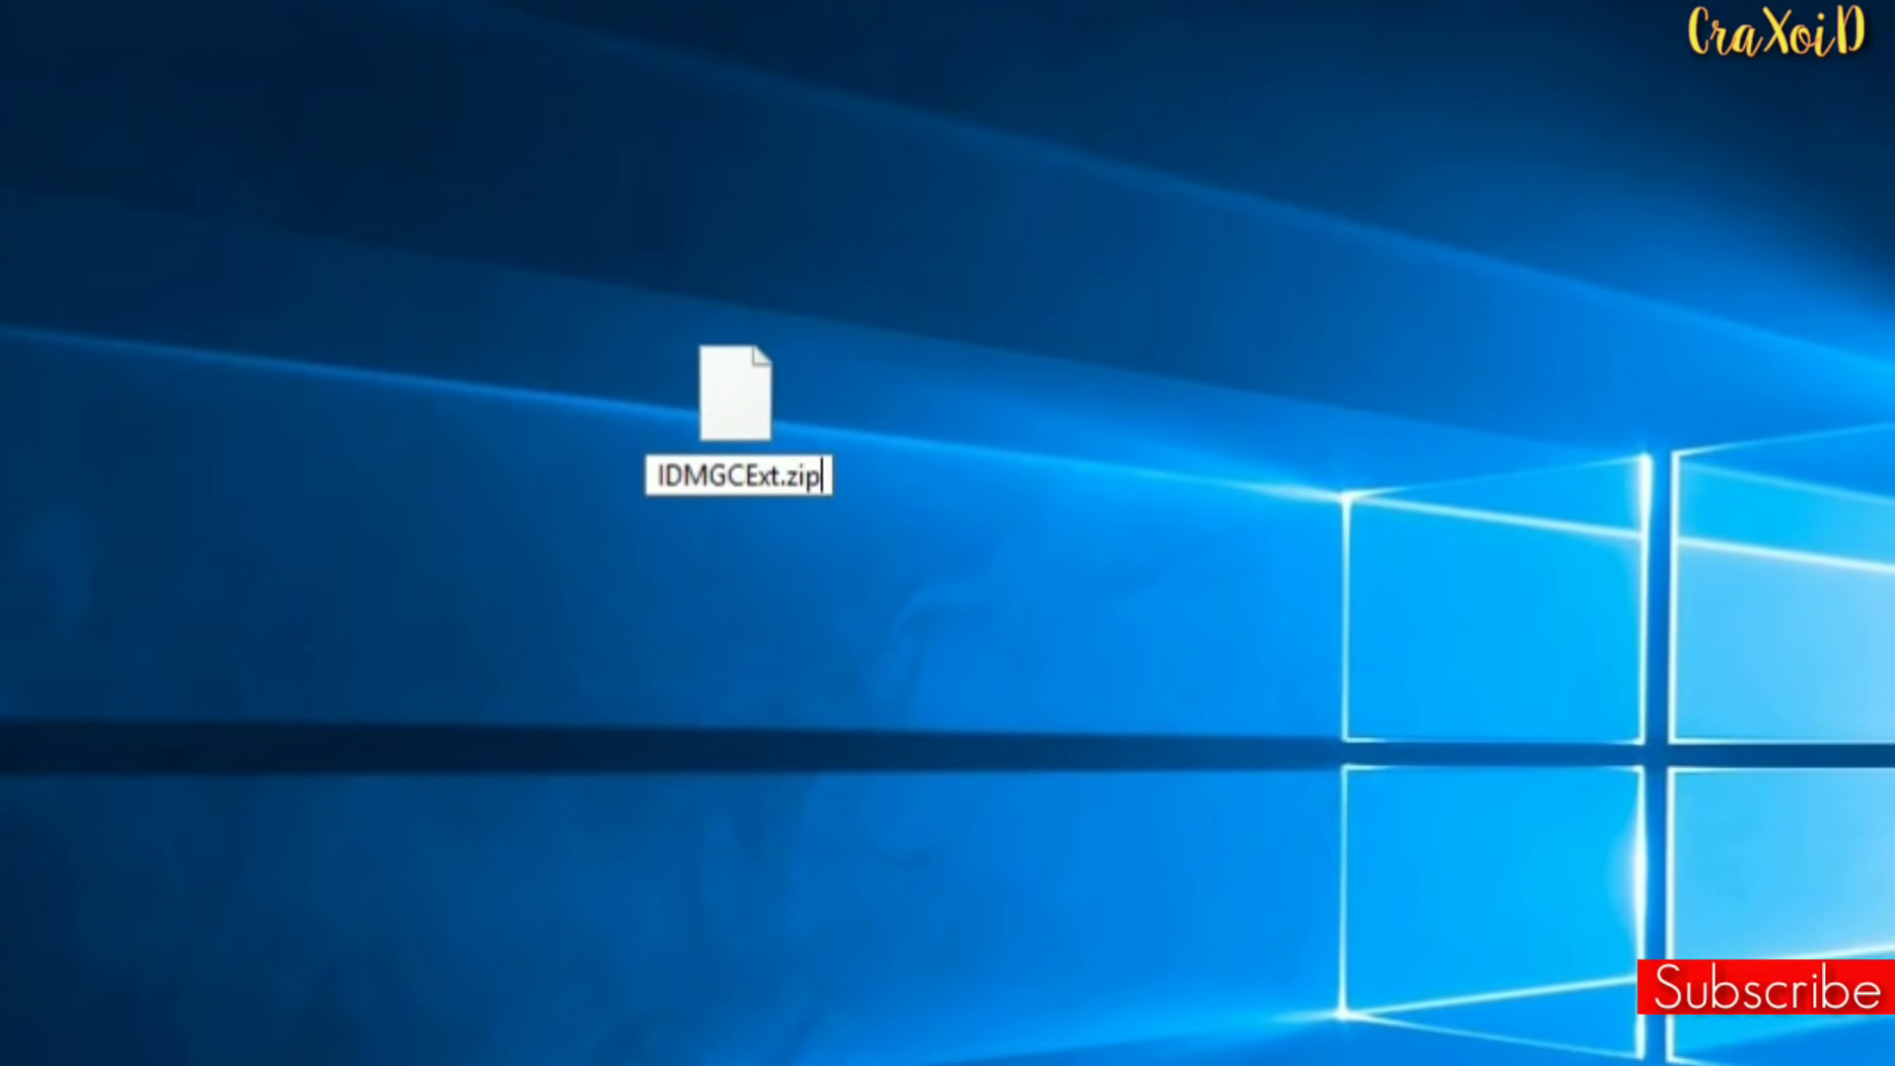
{"action": "key", "text": "Return"}
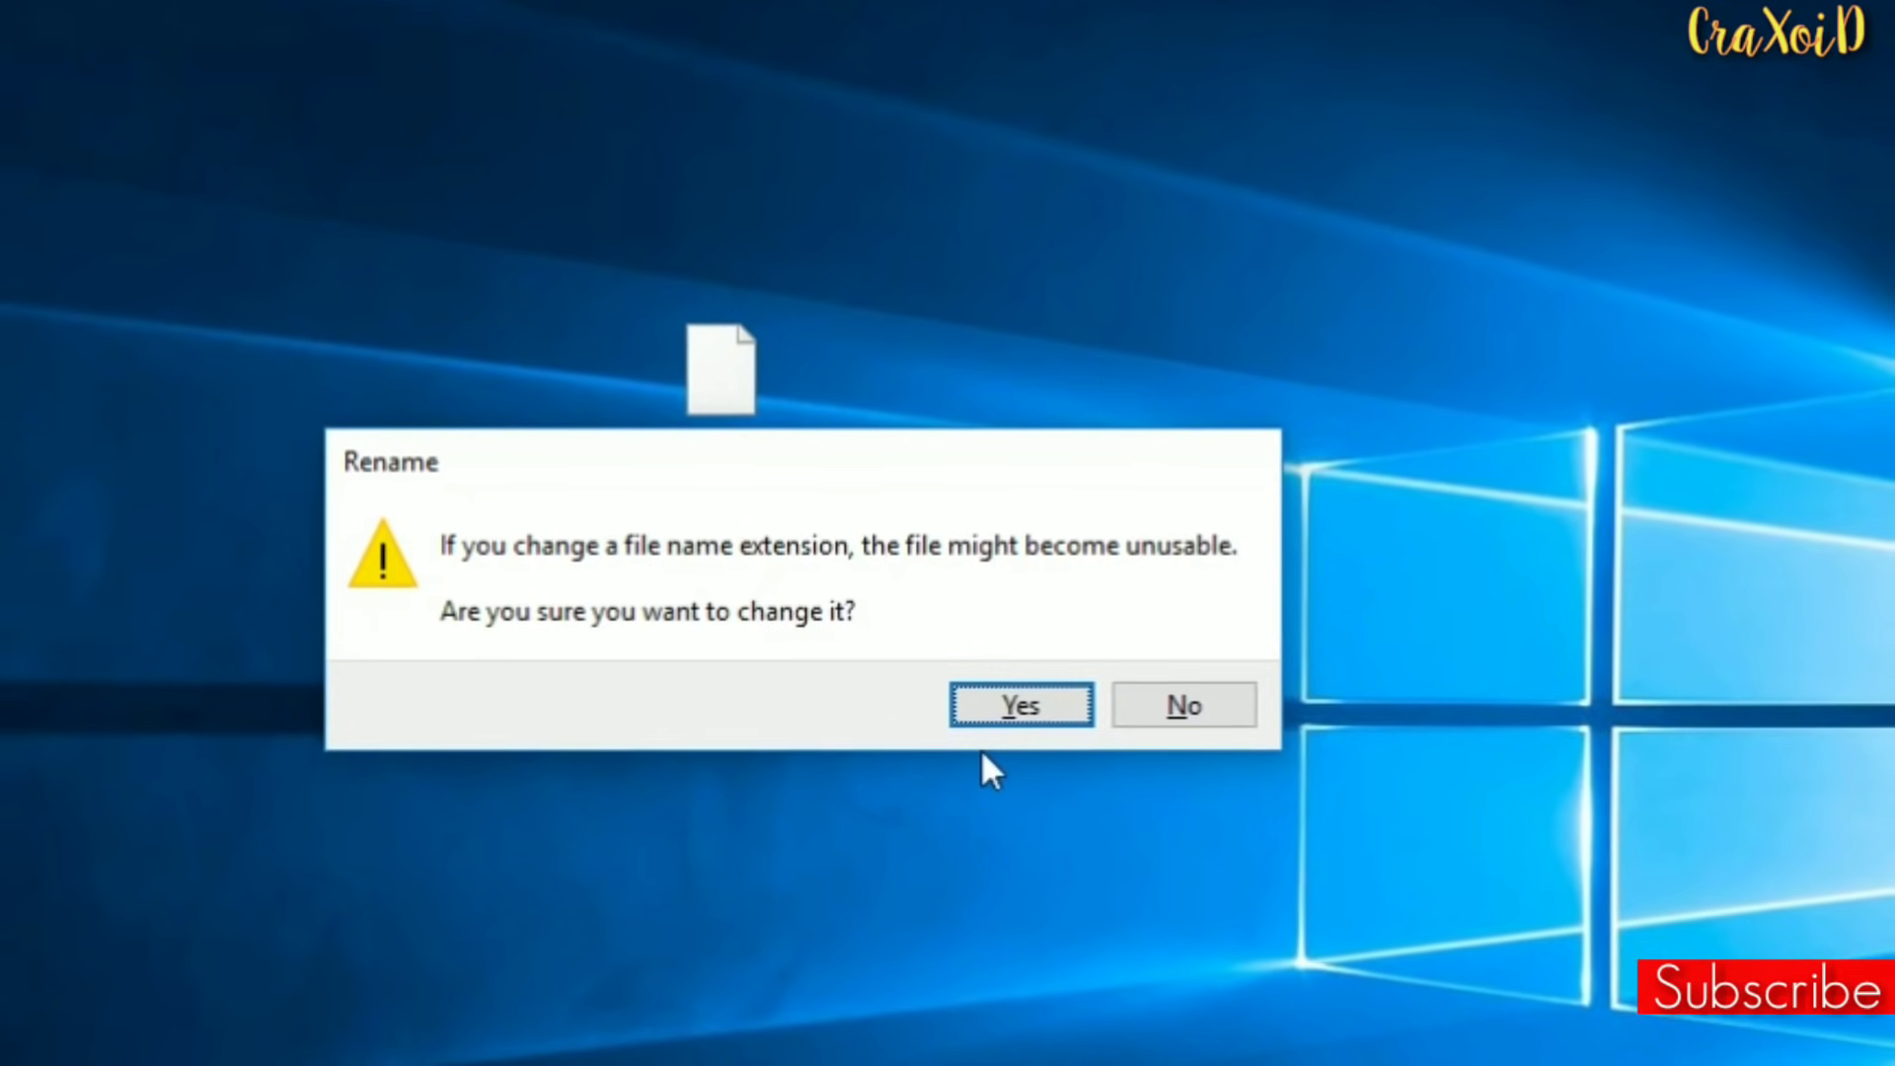
{"action": "left_click", "coordinate": [994, 715]}
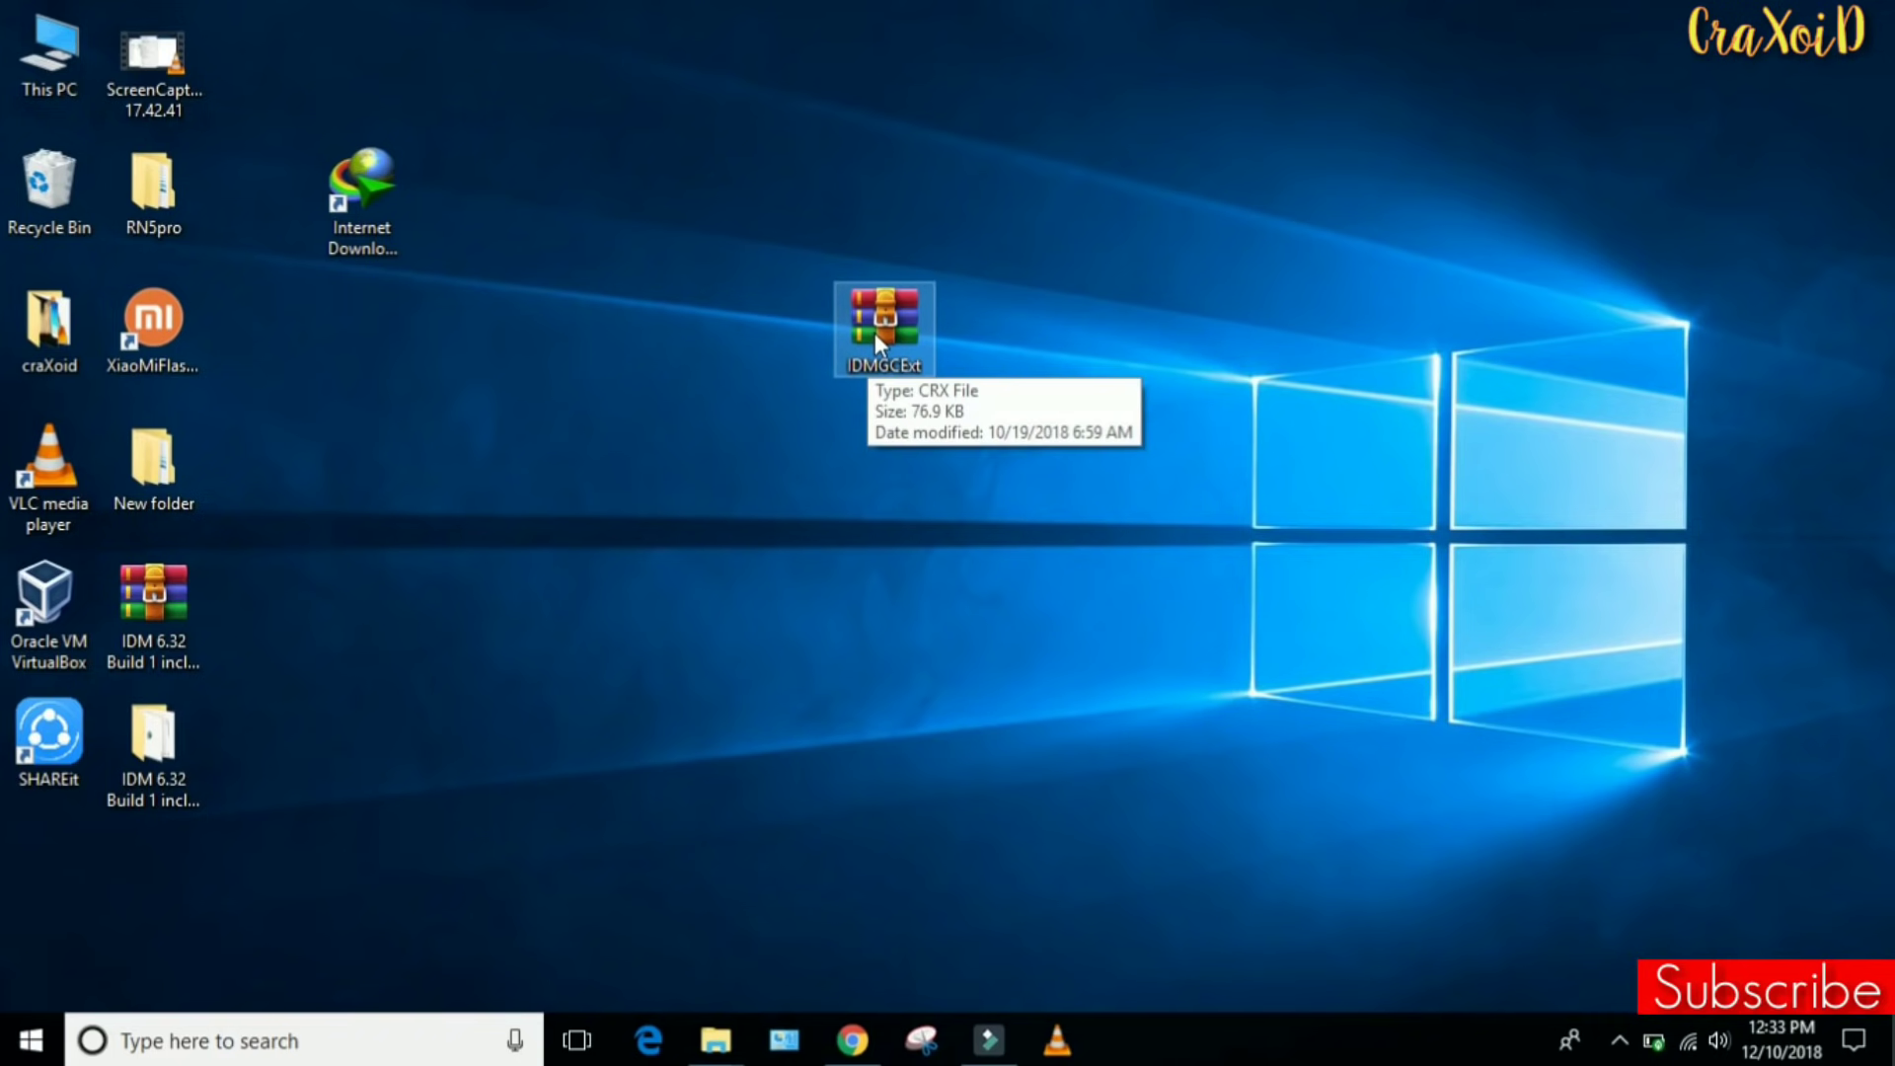
{"action": "left_click_drag", "start_coordinate": [874, 334], "coordinate": [698, 223]}
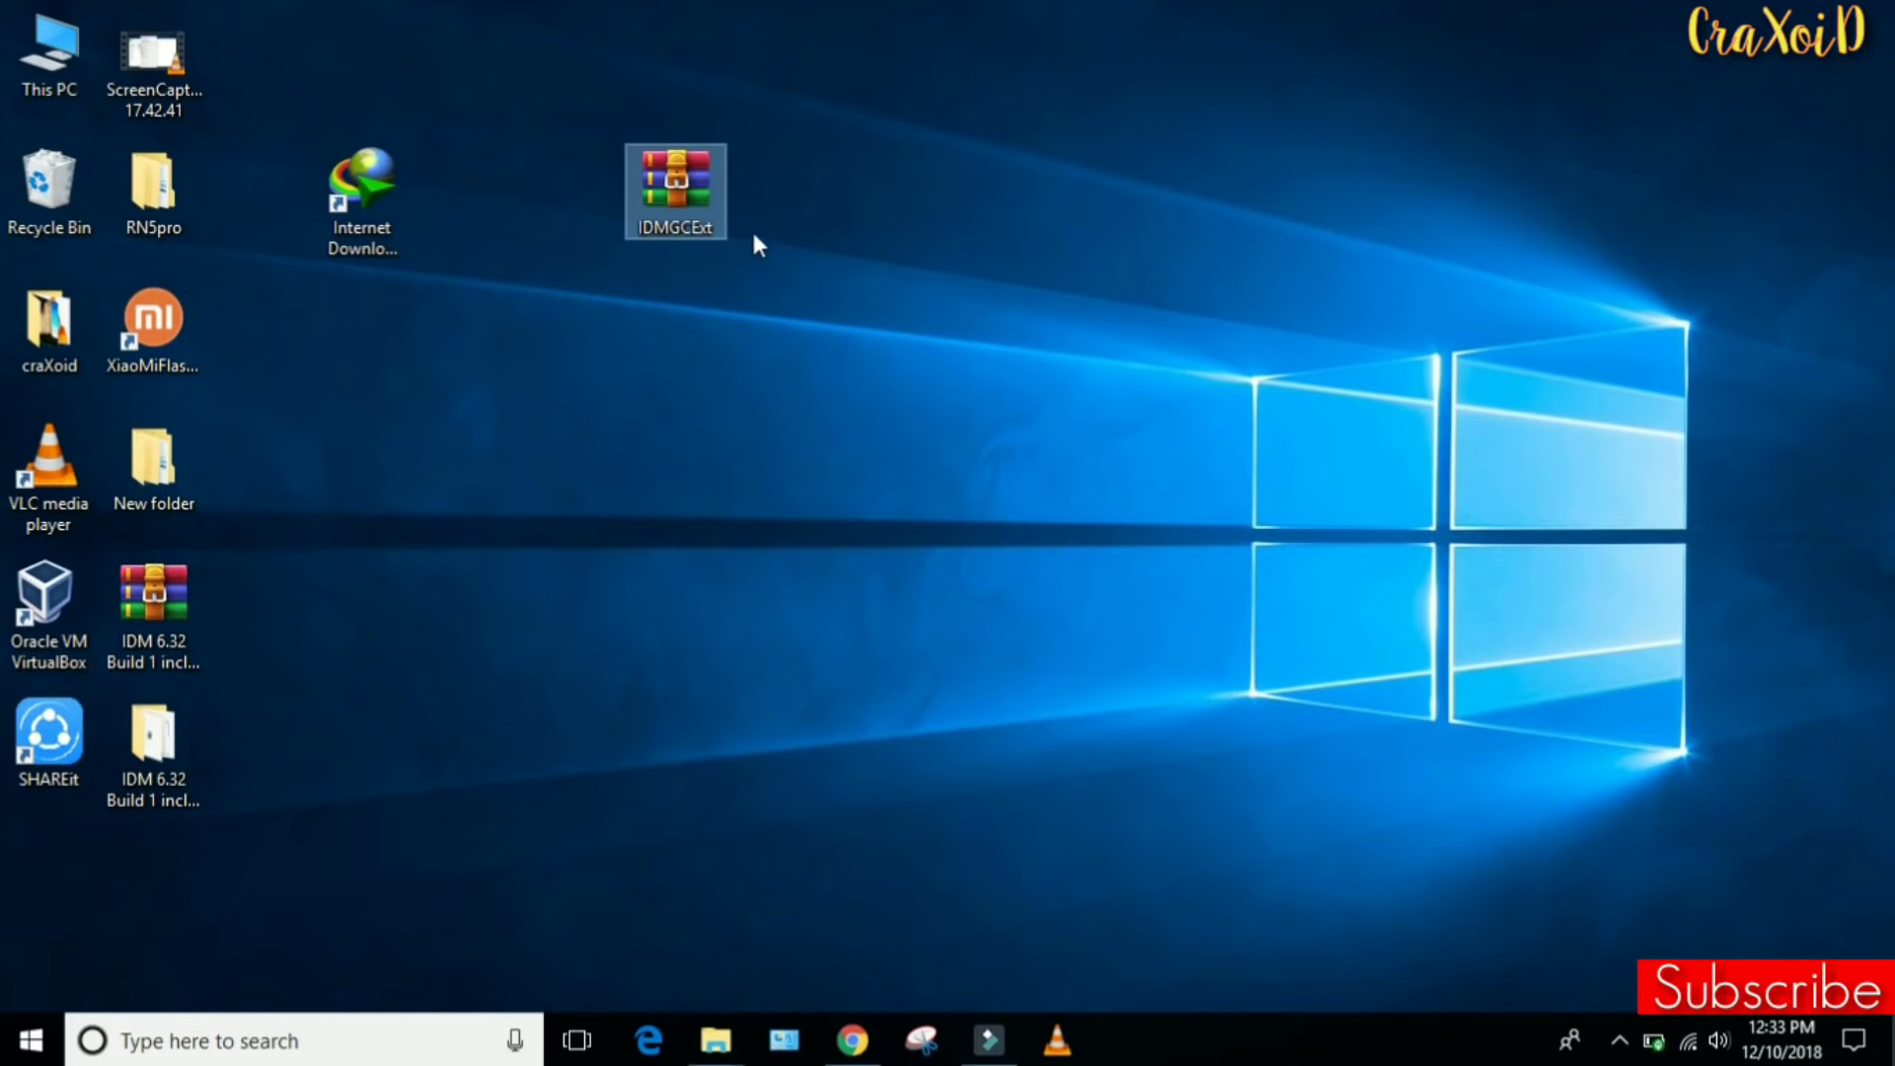
Create a new desktop folder named idm123, then open the IDMGCExt archive's context menu.
{"action": "right_click", "coordinate": [809, 260]}
{"action": "left_click", "coordinate": [1001, 553]}
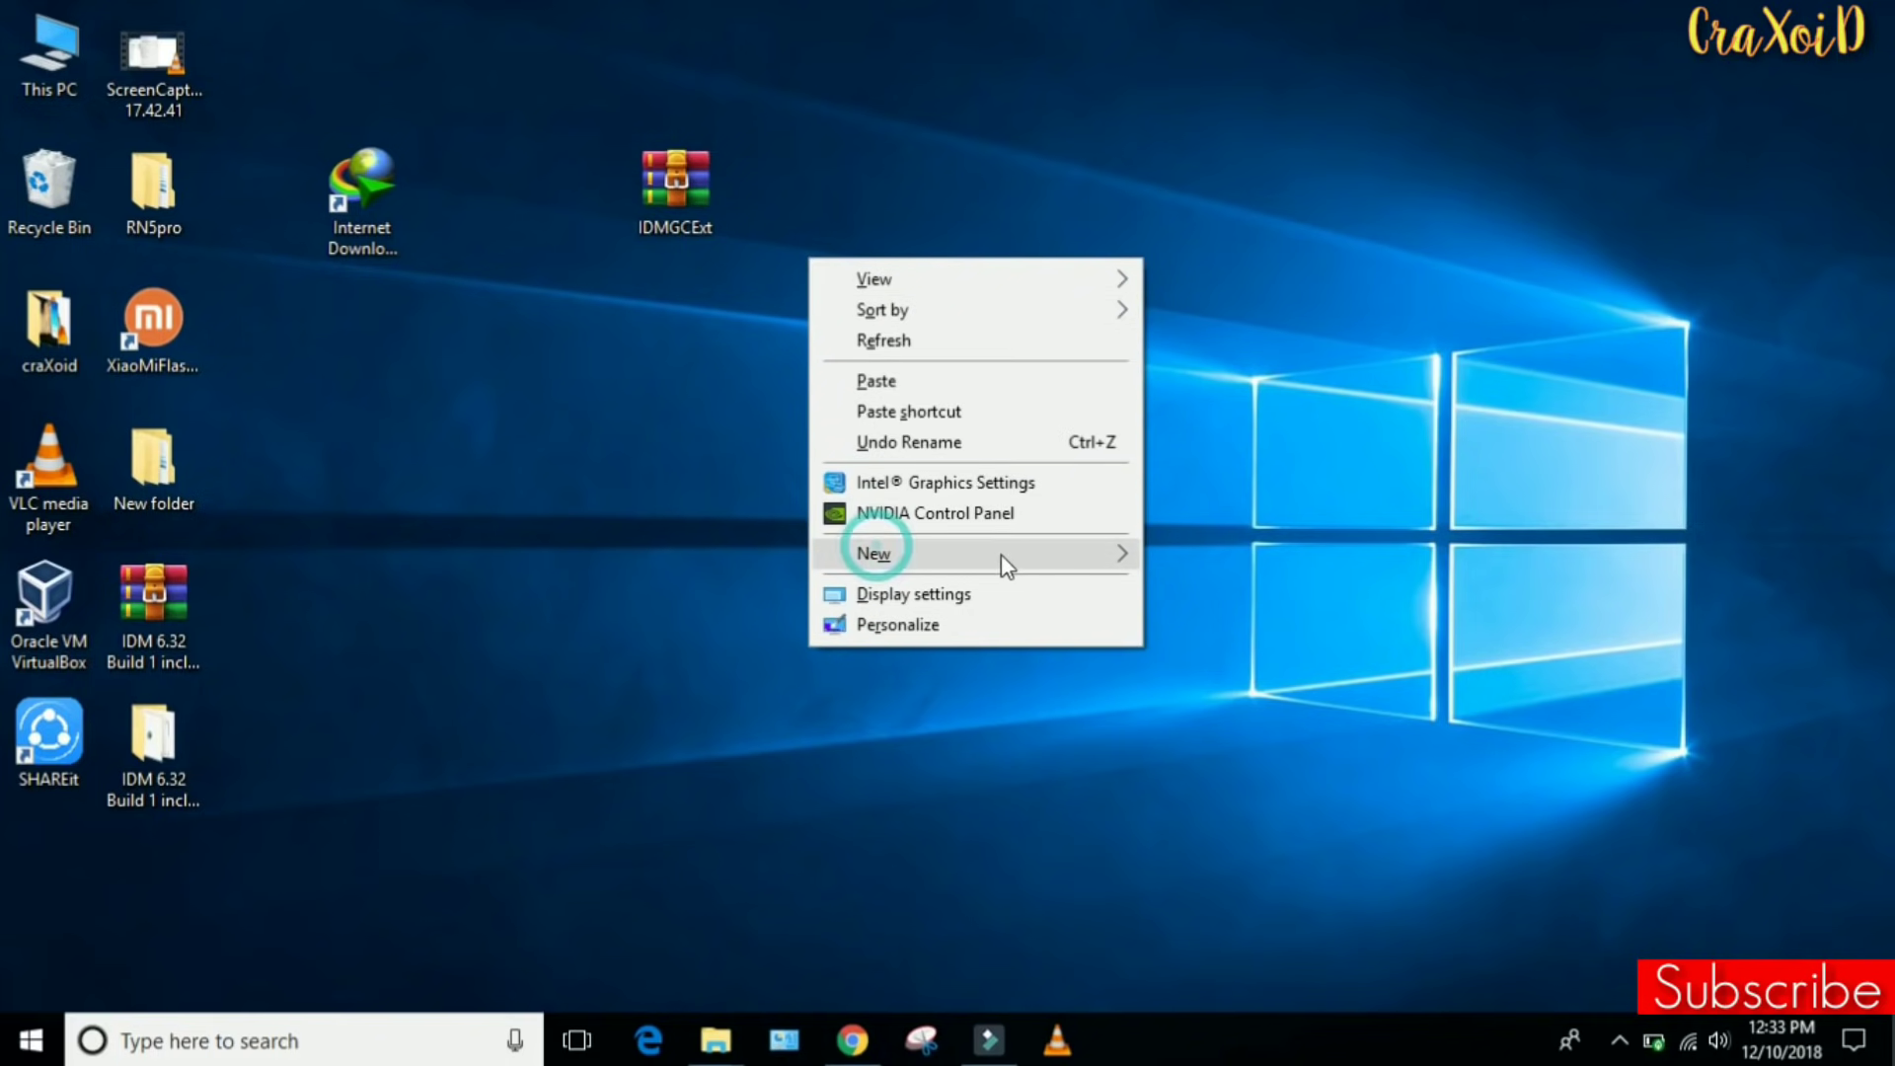
{"action": "left_click", "coordinate": [1246, 559]}
{"action": "right_click", "coordinate": [903, 328]}
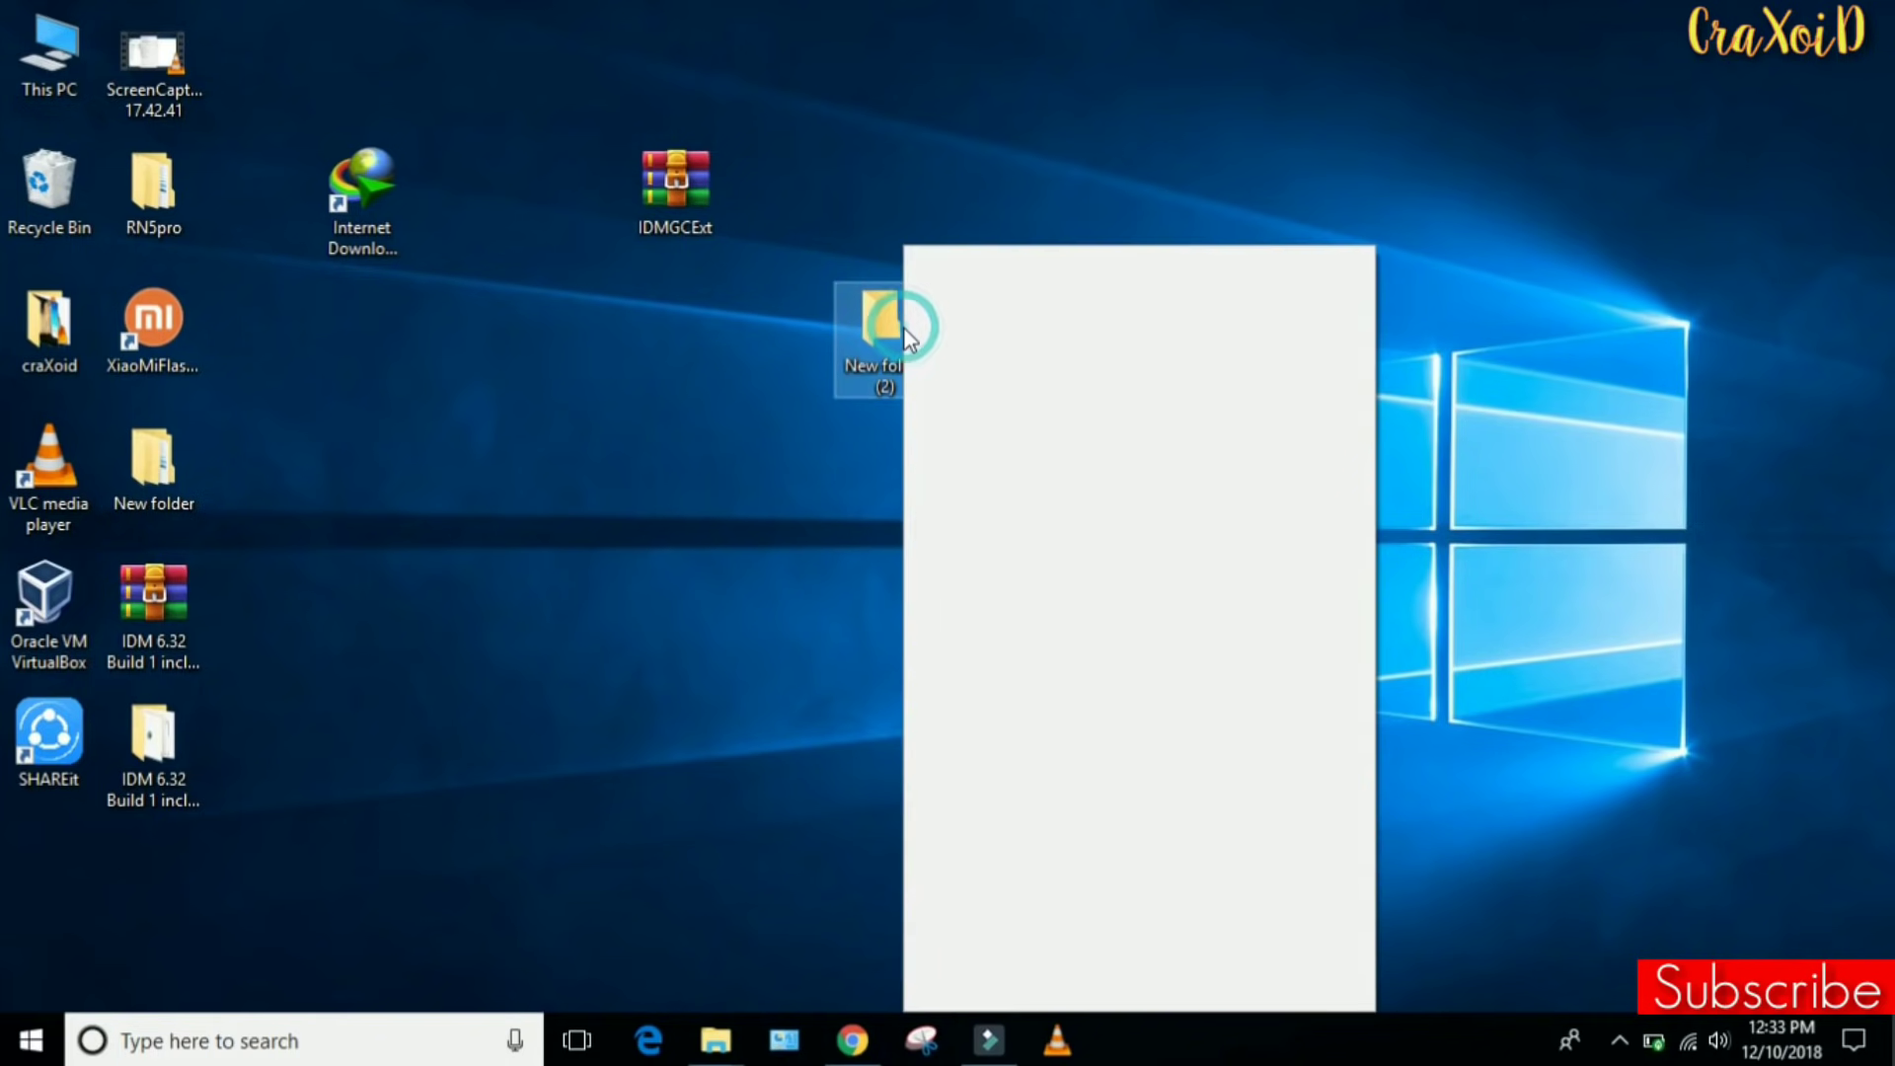
{"action": "left_click", "coordinate": [962, 951]}
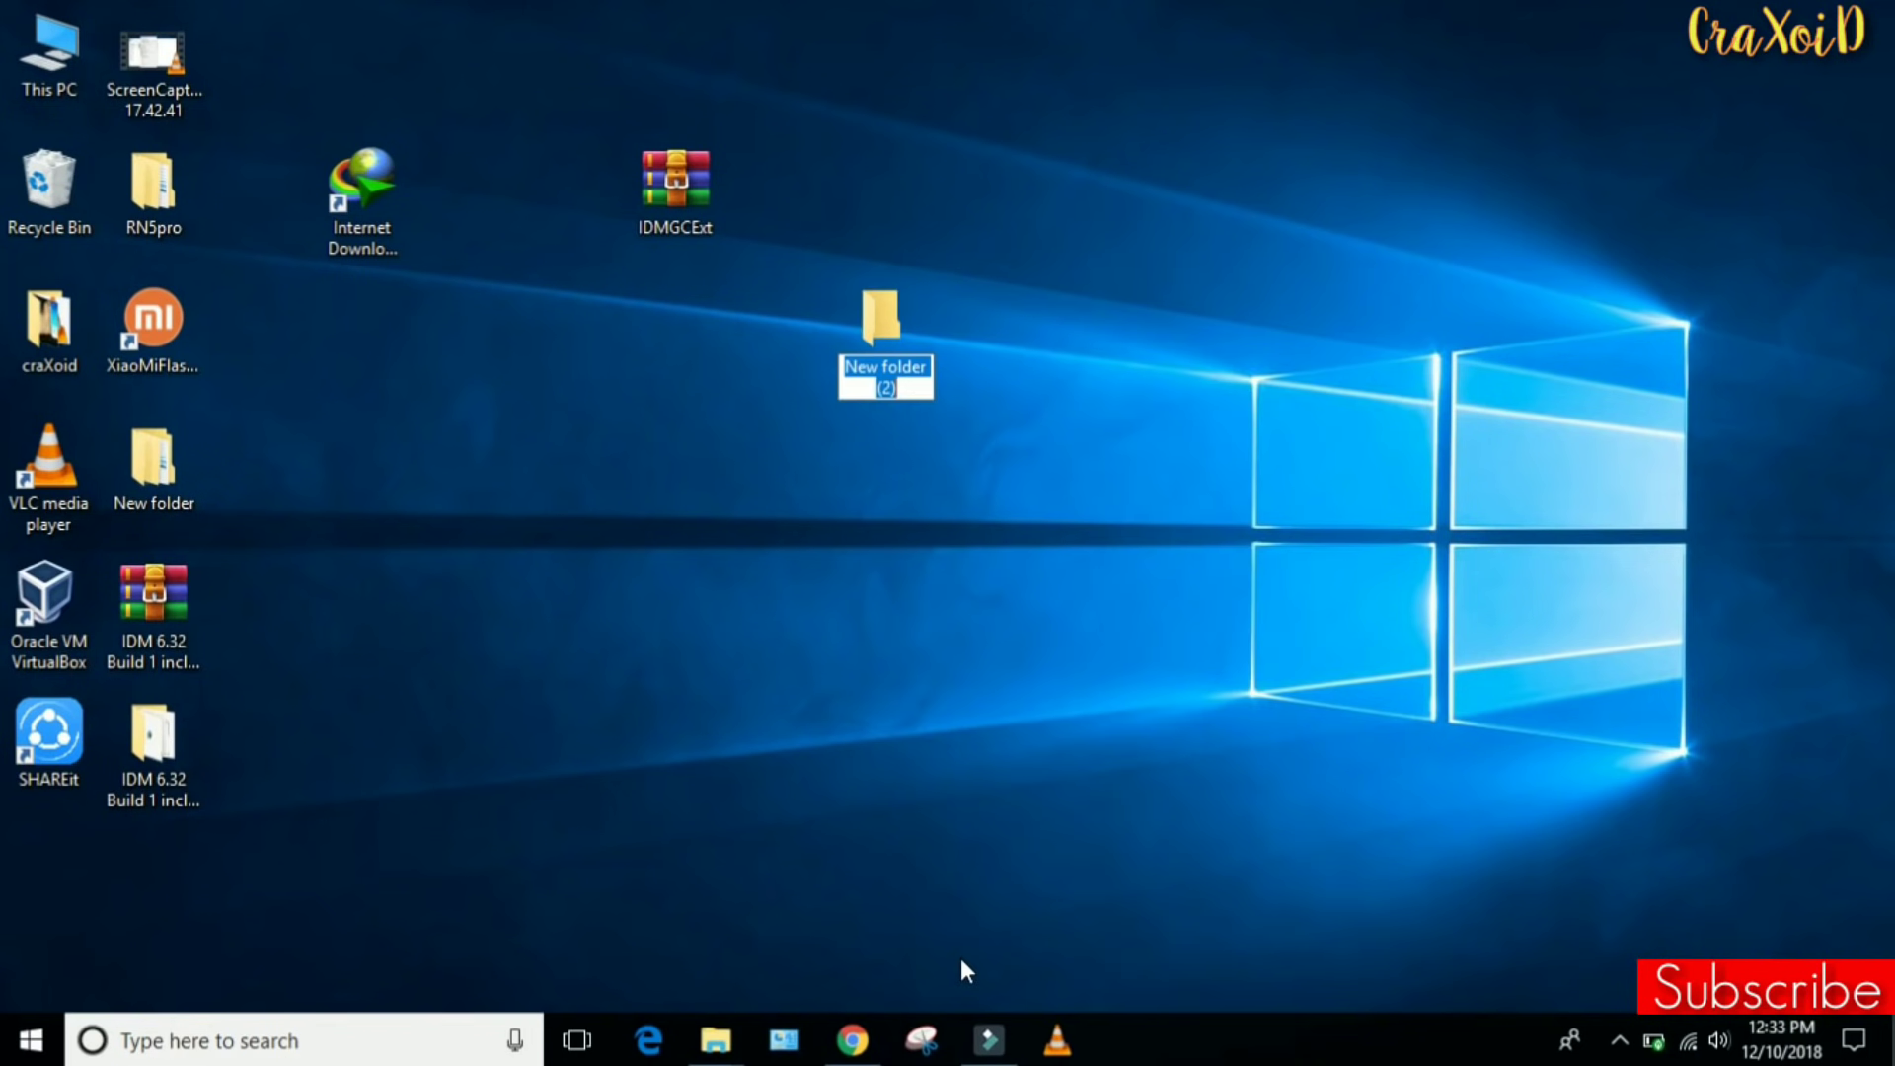
{"action": "key", "text": "BackSpace"}
{"action": "type", "text": "id"}
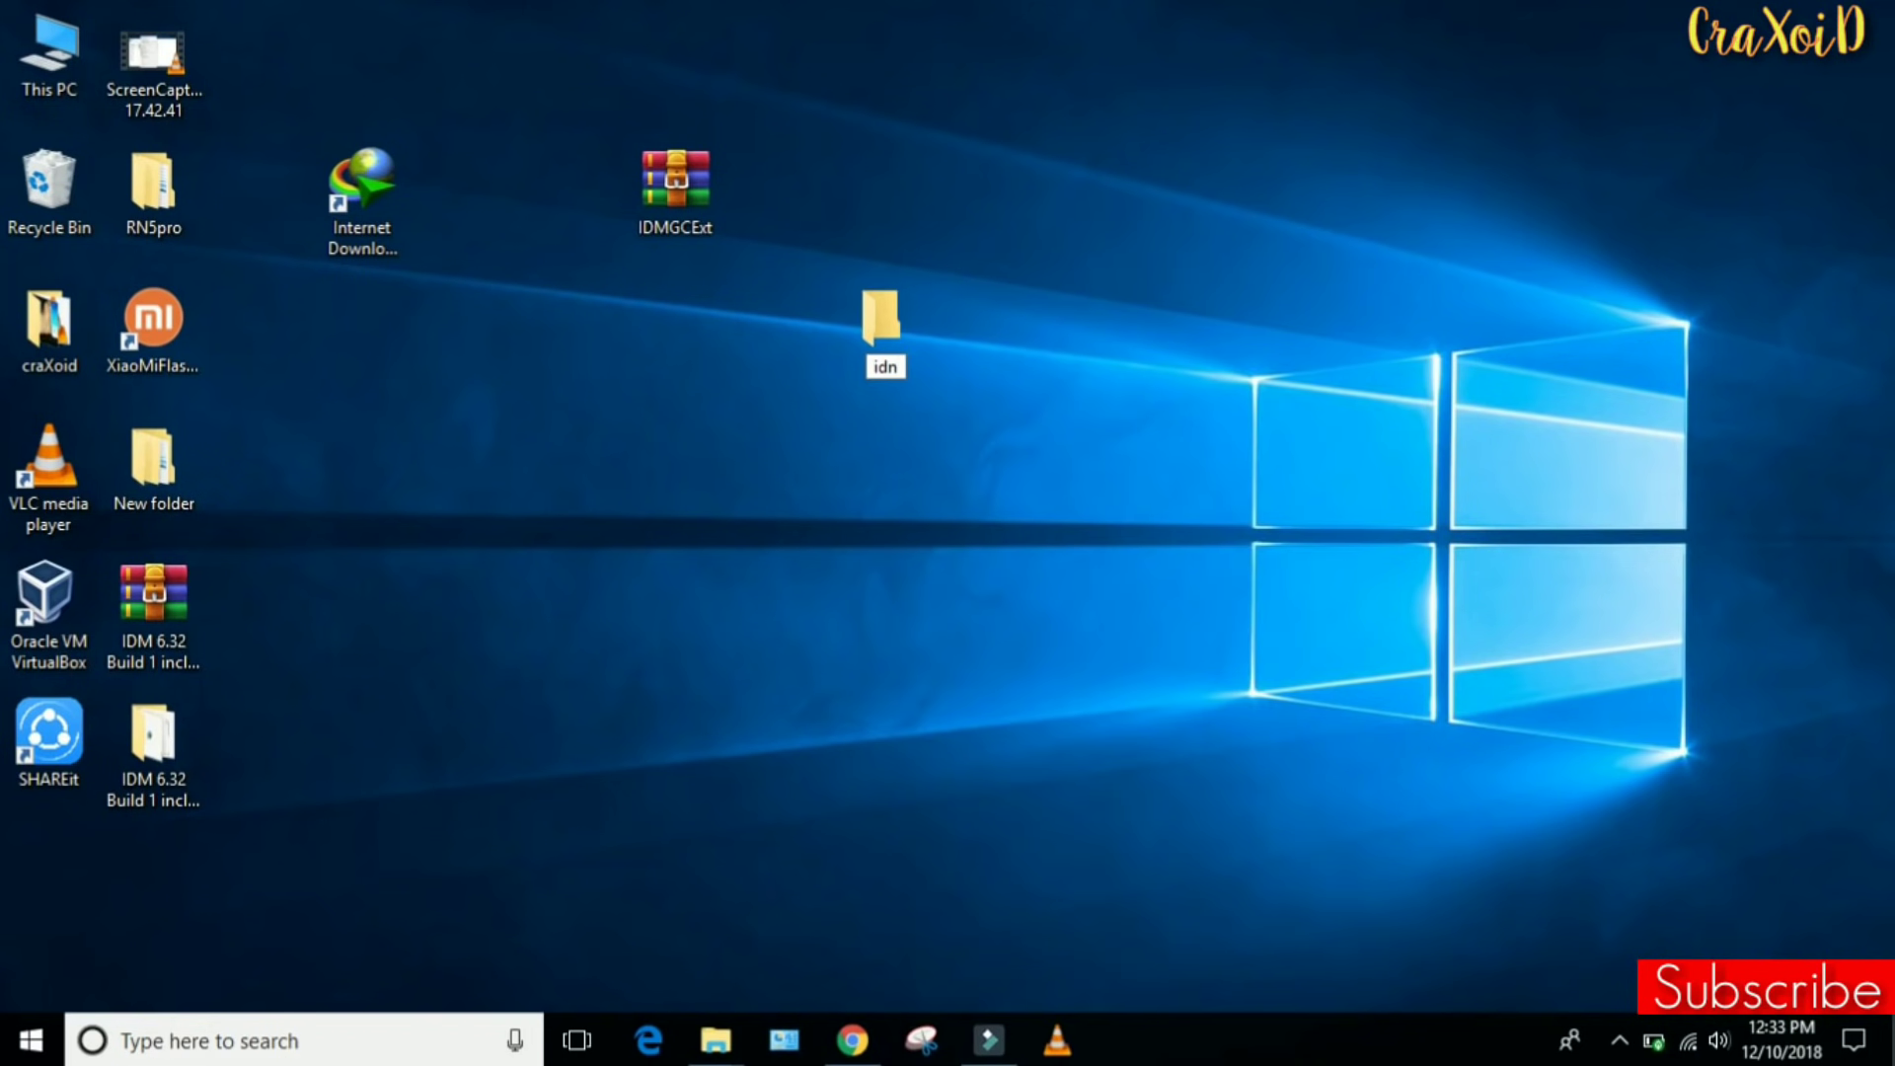
{"action": "type", "text": "m123"}
{"action": "key", "text": "Return"}
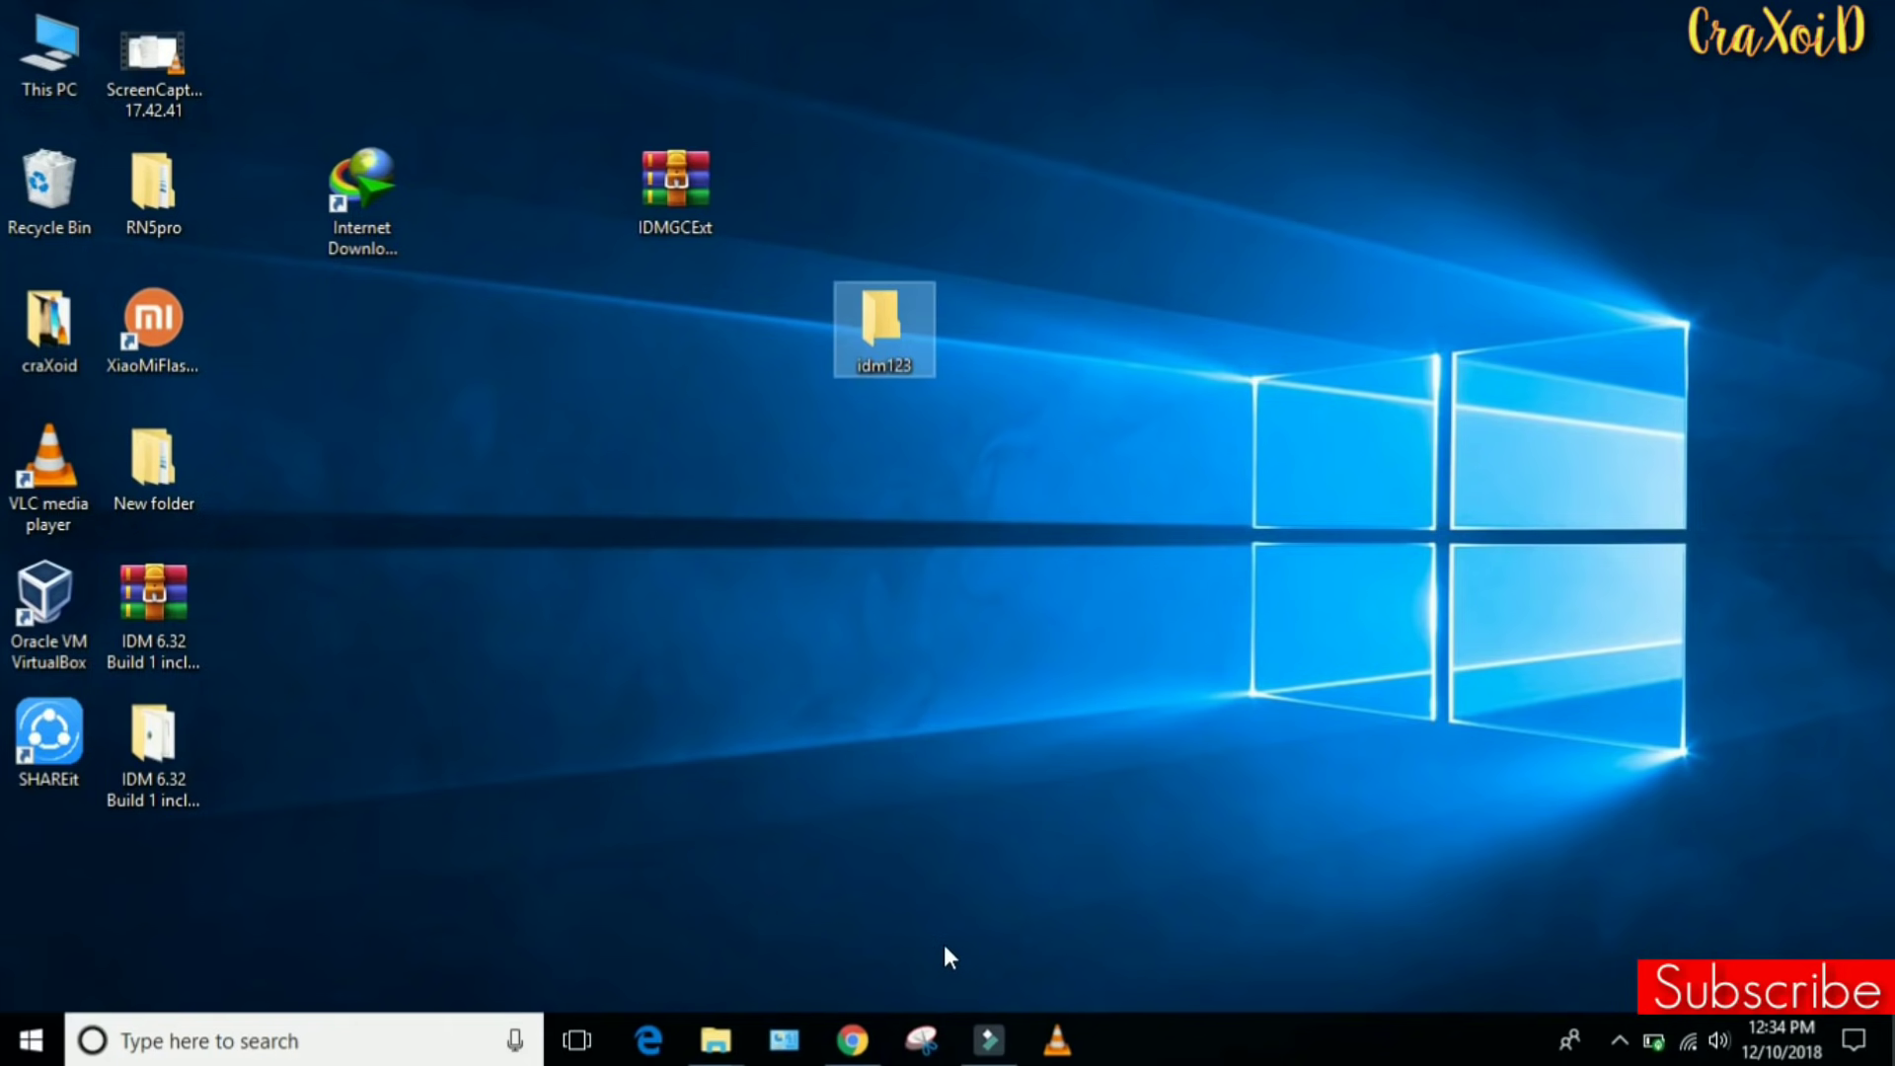
{"action": "left_click", "coordinate": [672, 225]}
{"action": "right_click", "coordinate": [668, 218]}
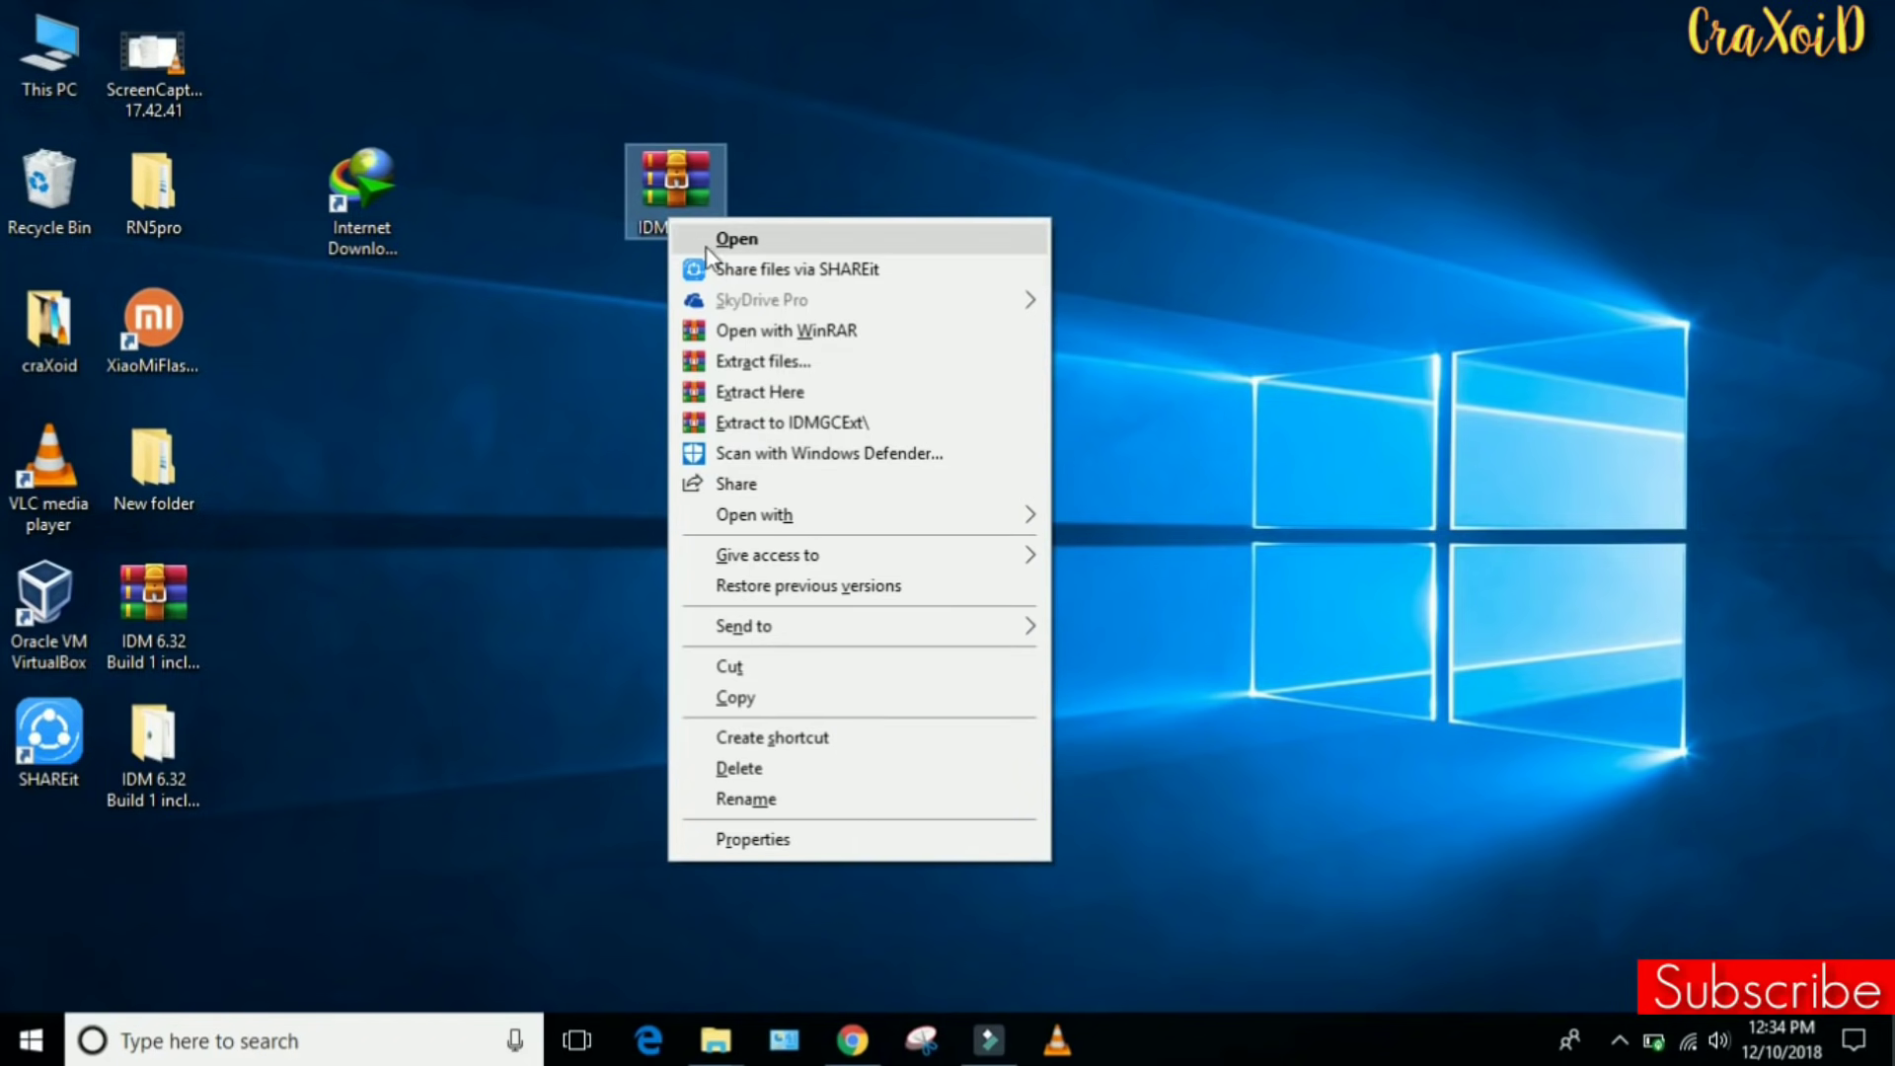
Extract the IDMGCExt archive with WinRAR into the Desktop\idm123 folder.
{"action": "left_click", "coordinate": [748, 360]}
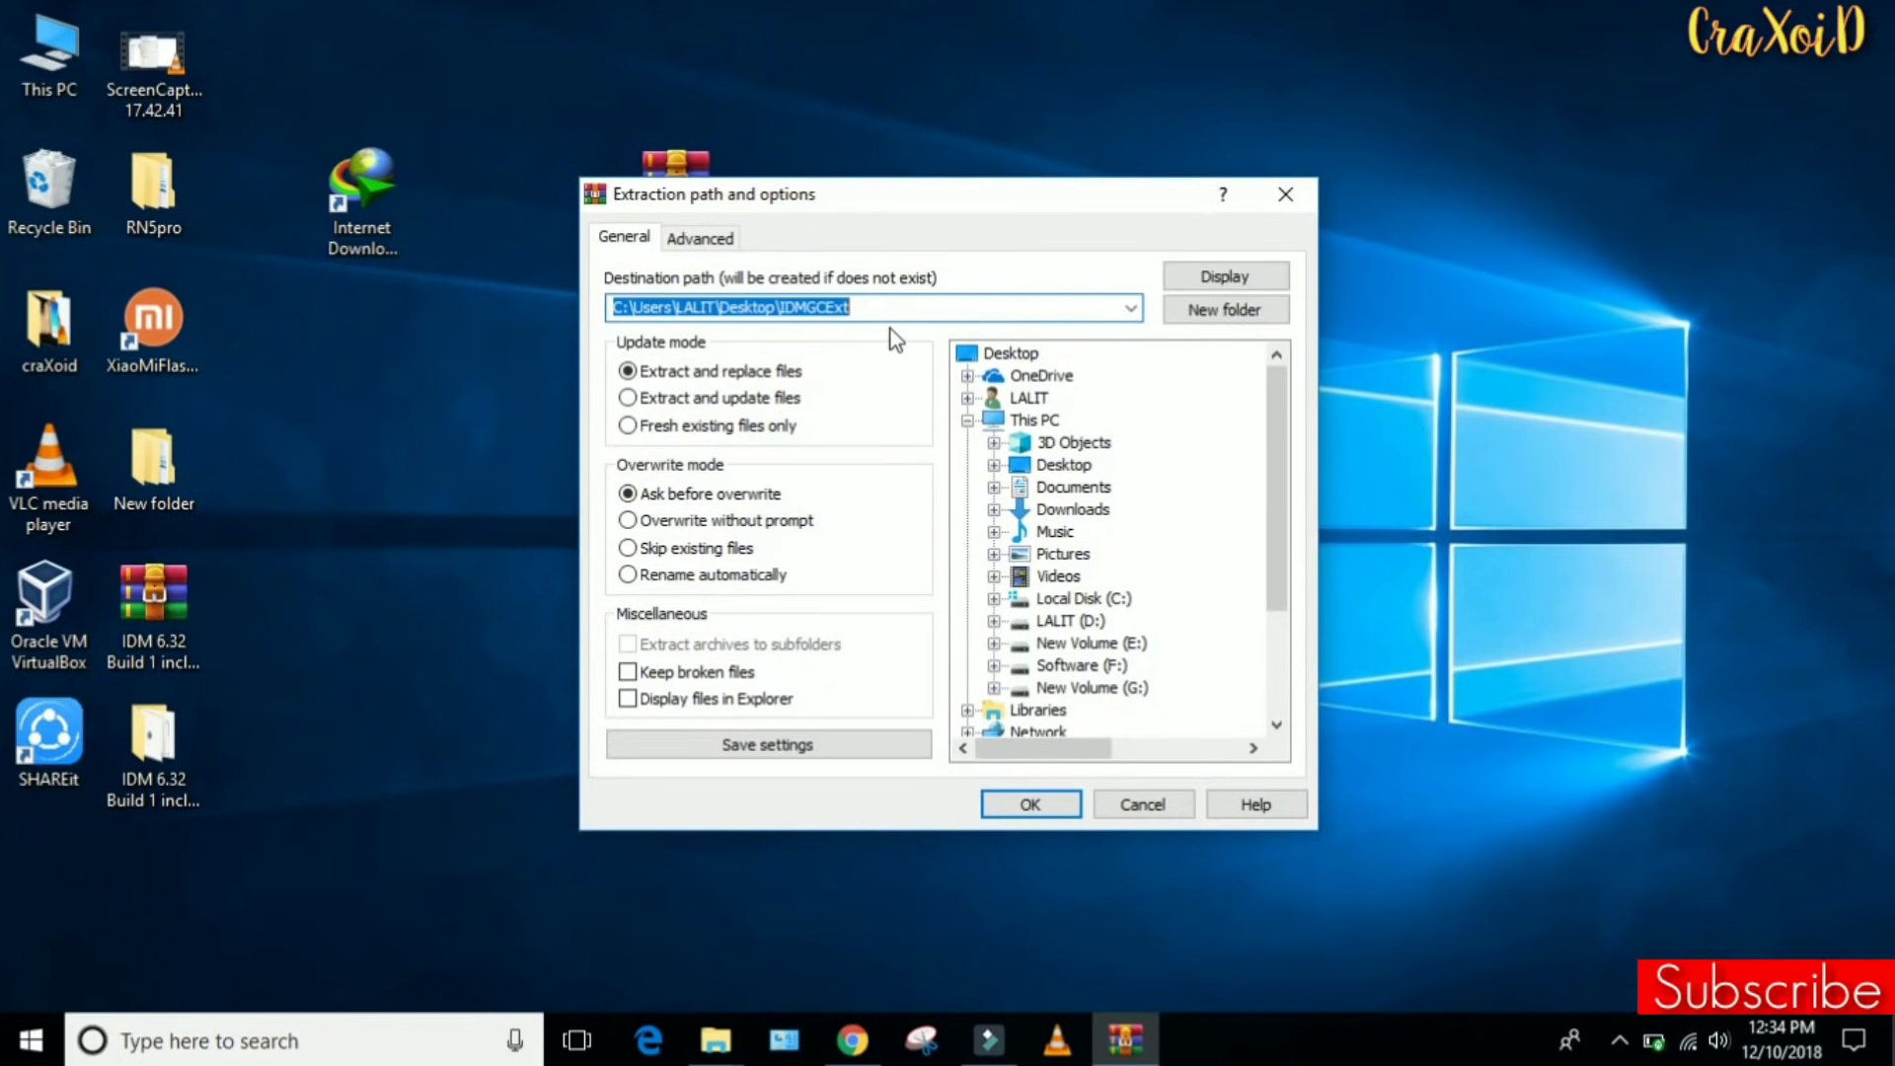
{"action": "left_click", "coordinate": [1063, 464]}
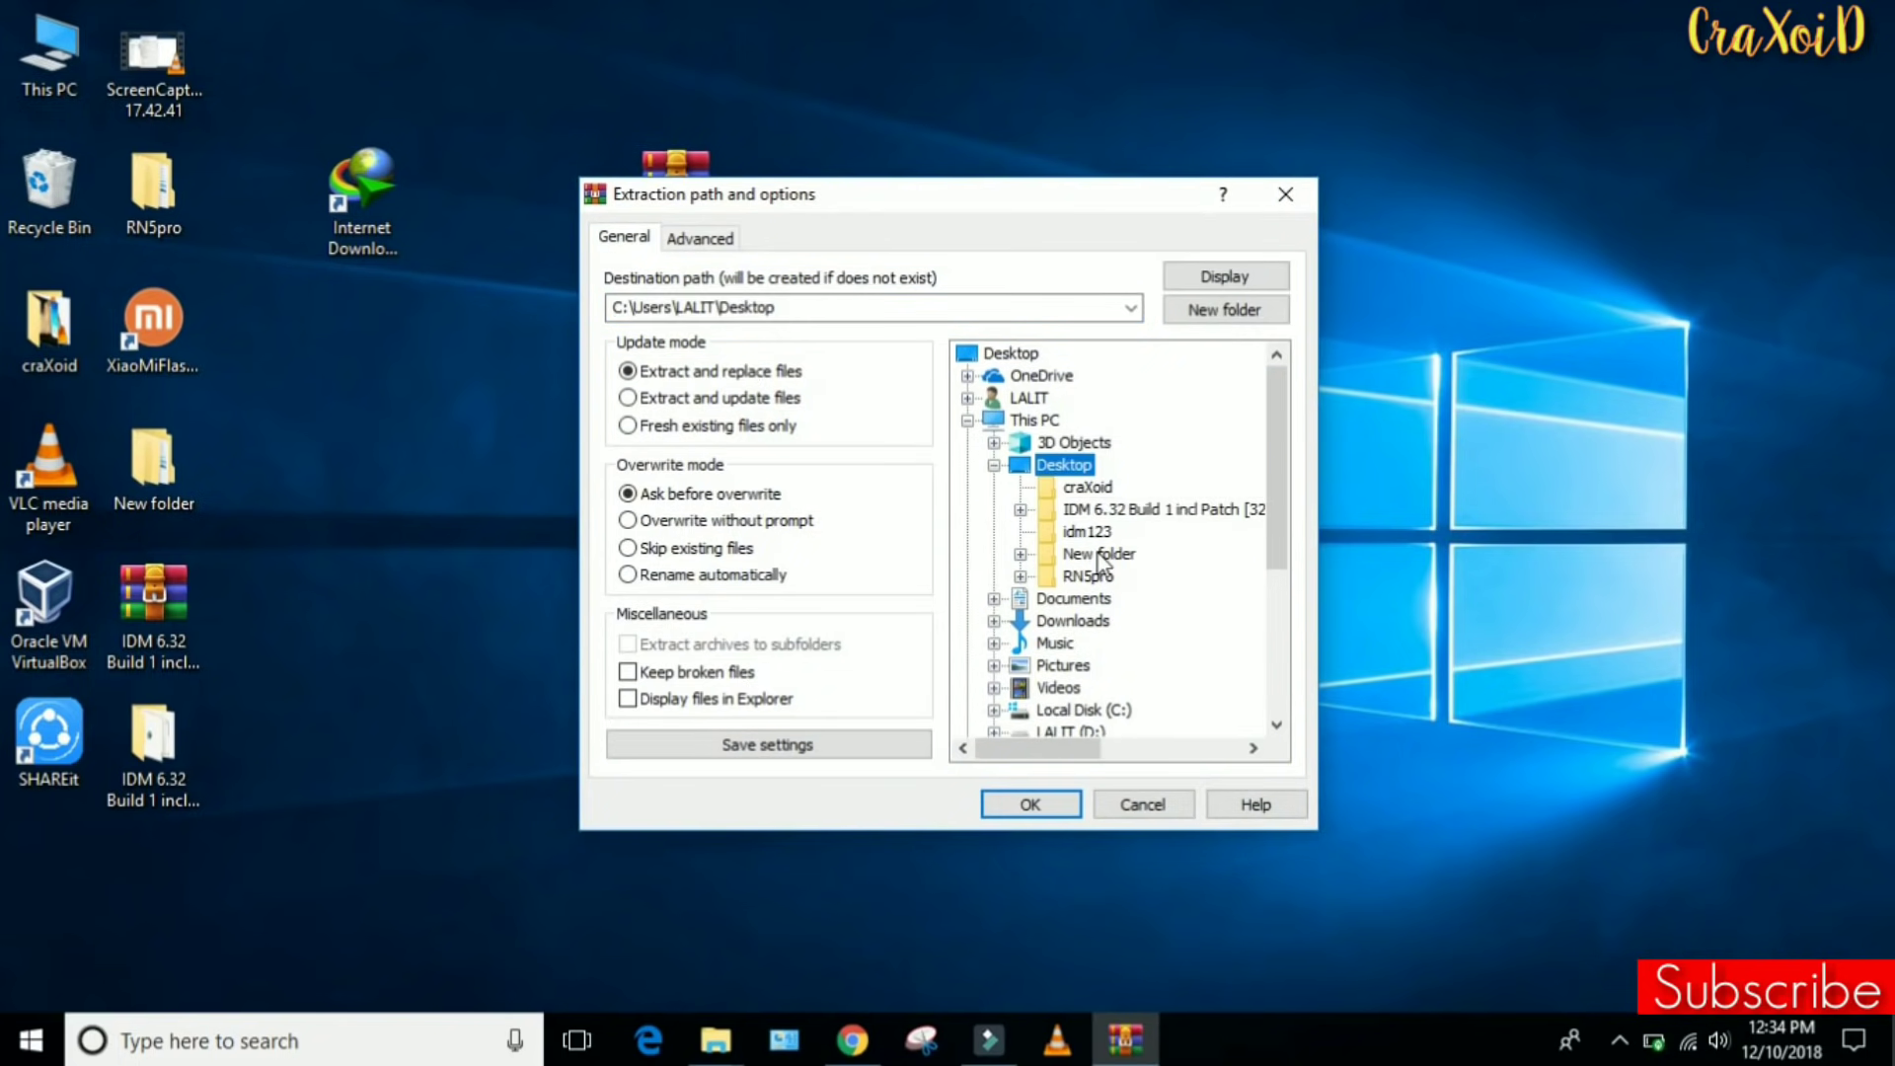
{"action": "left_click", "coordinate": [1086, 531]}
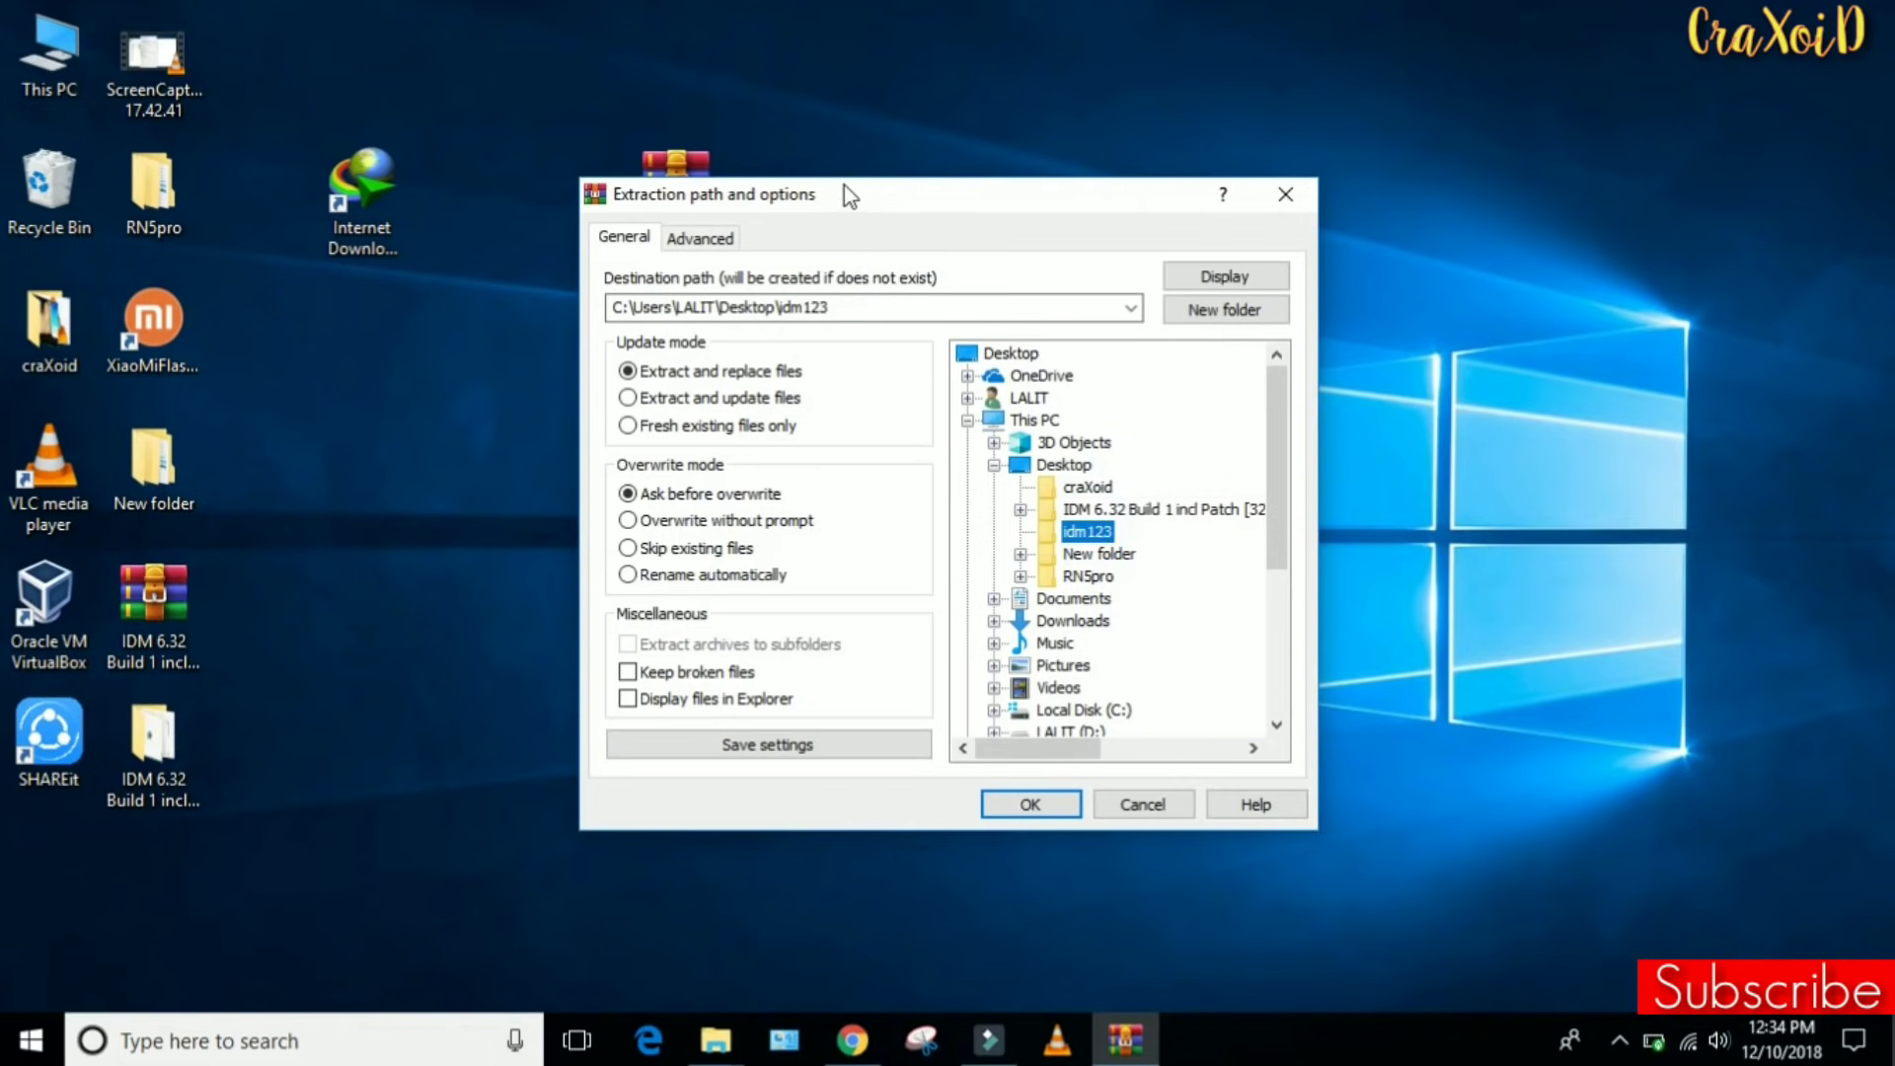
{"action": "left_click_drag", "start_coordinate": [844, 185], "coordinate": [912, 406]}
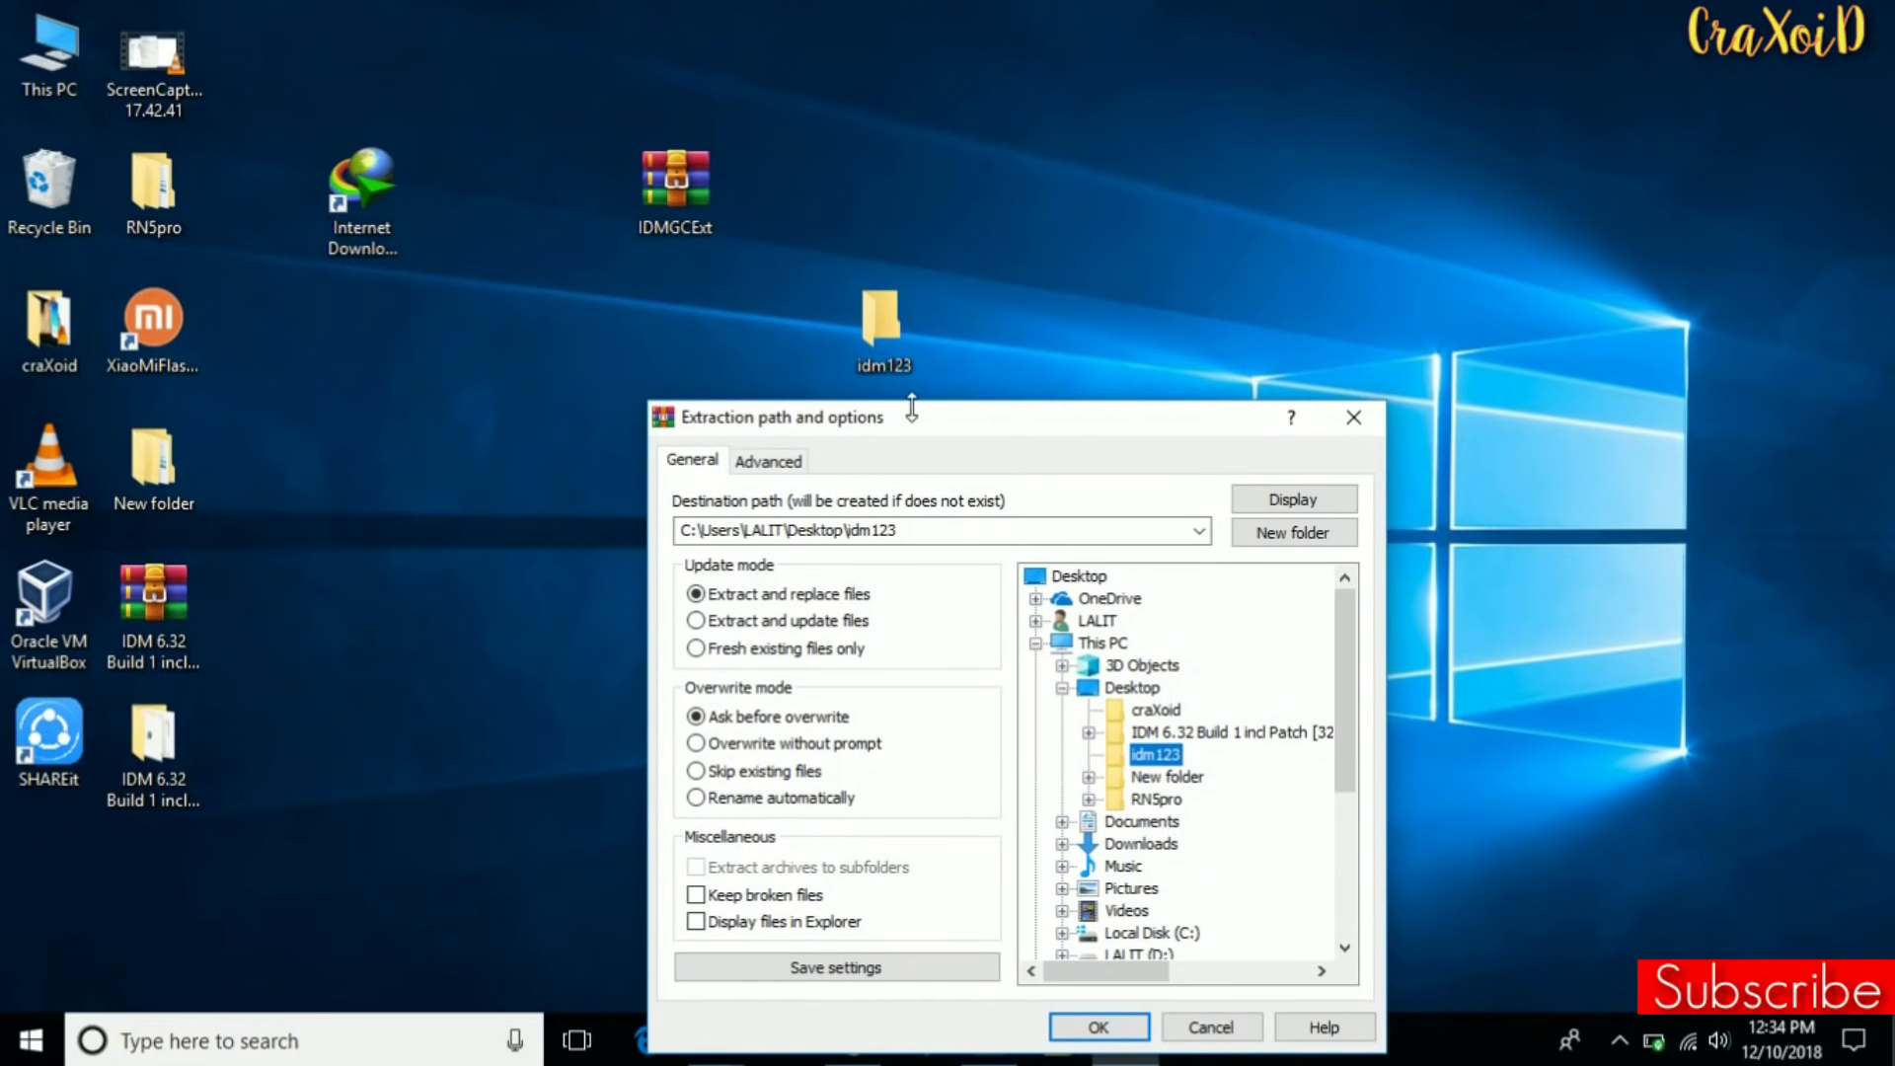
{"action": "left_click", "coordinate": [882, 334]}
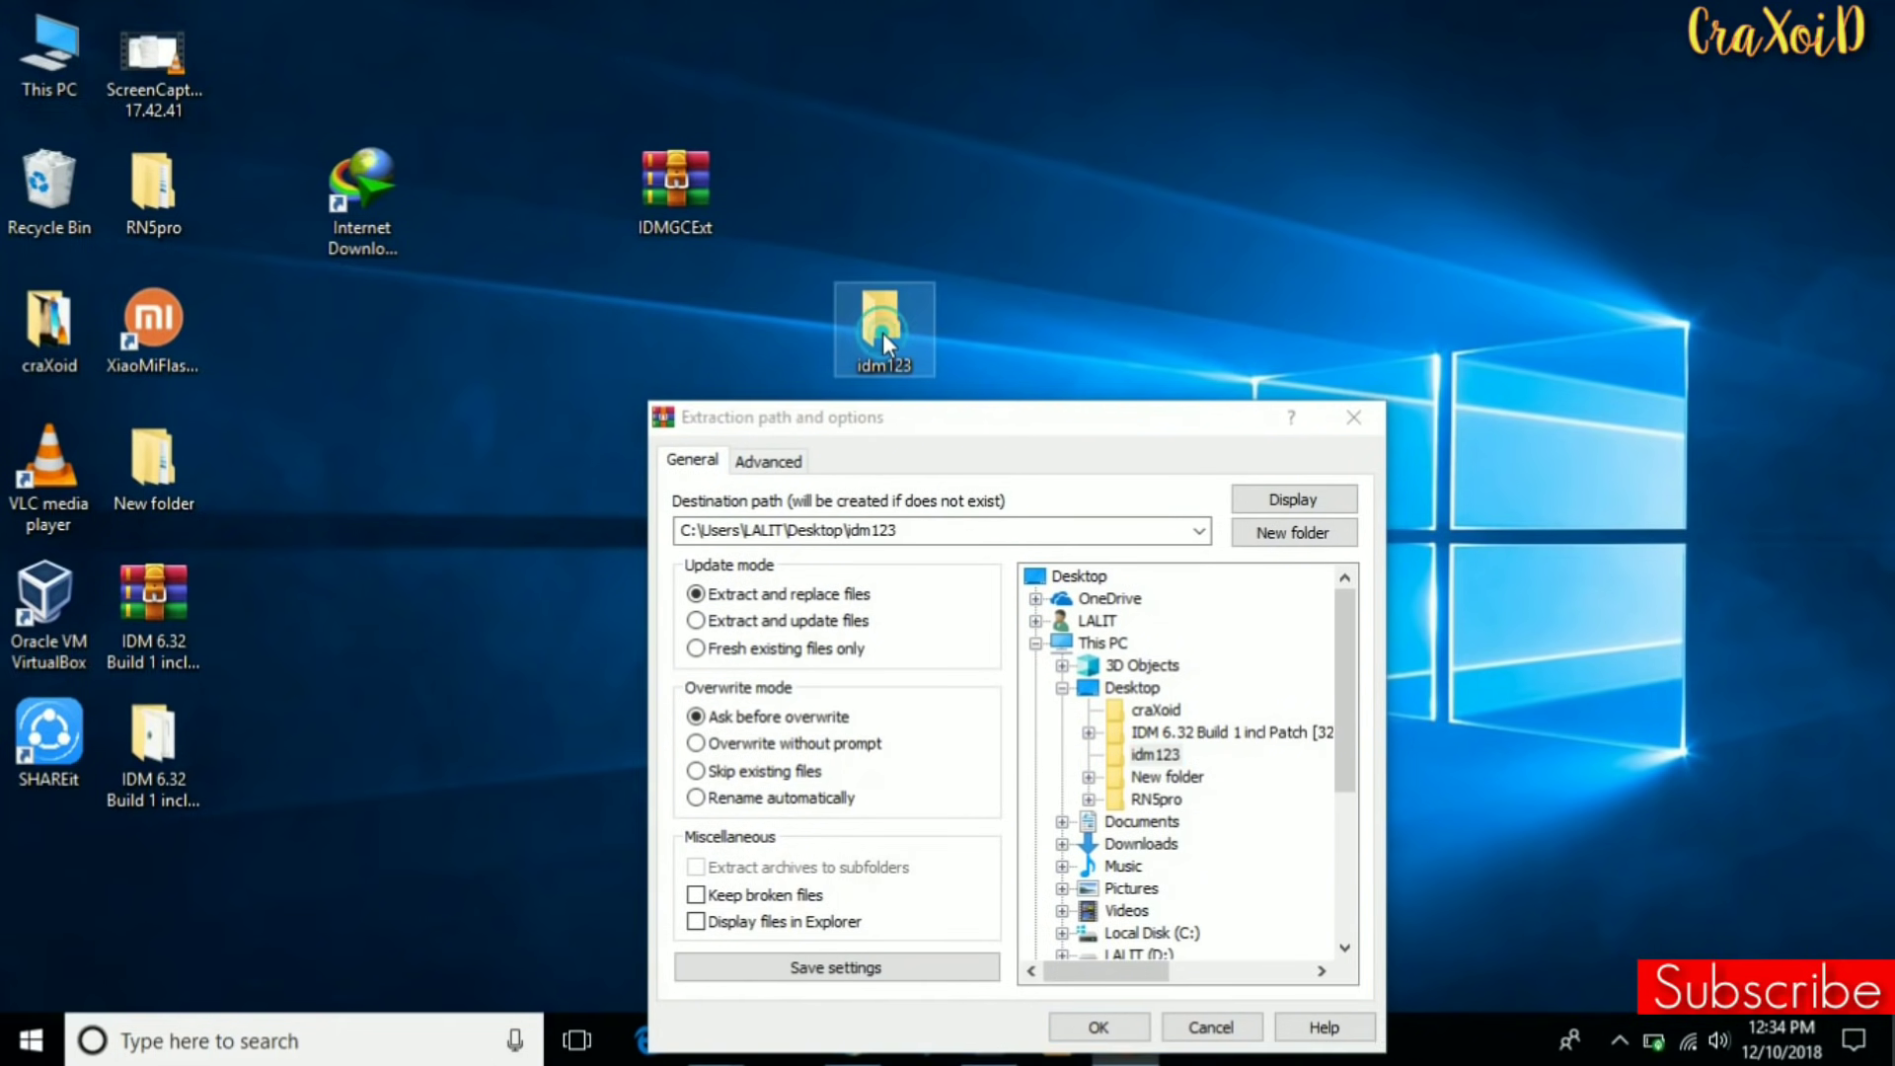
{"action": "left_click", "coordinate": [1147, 755]}
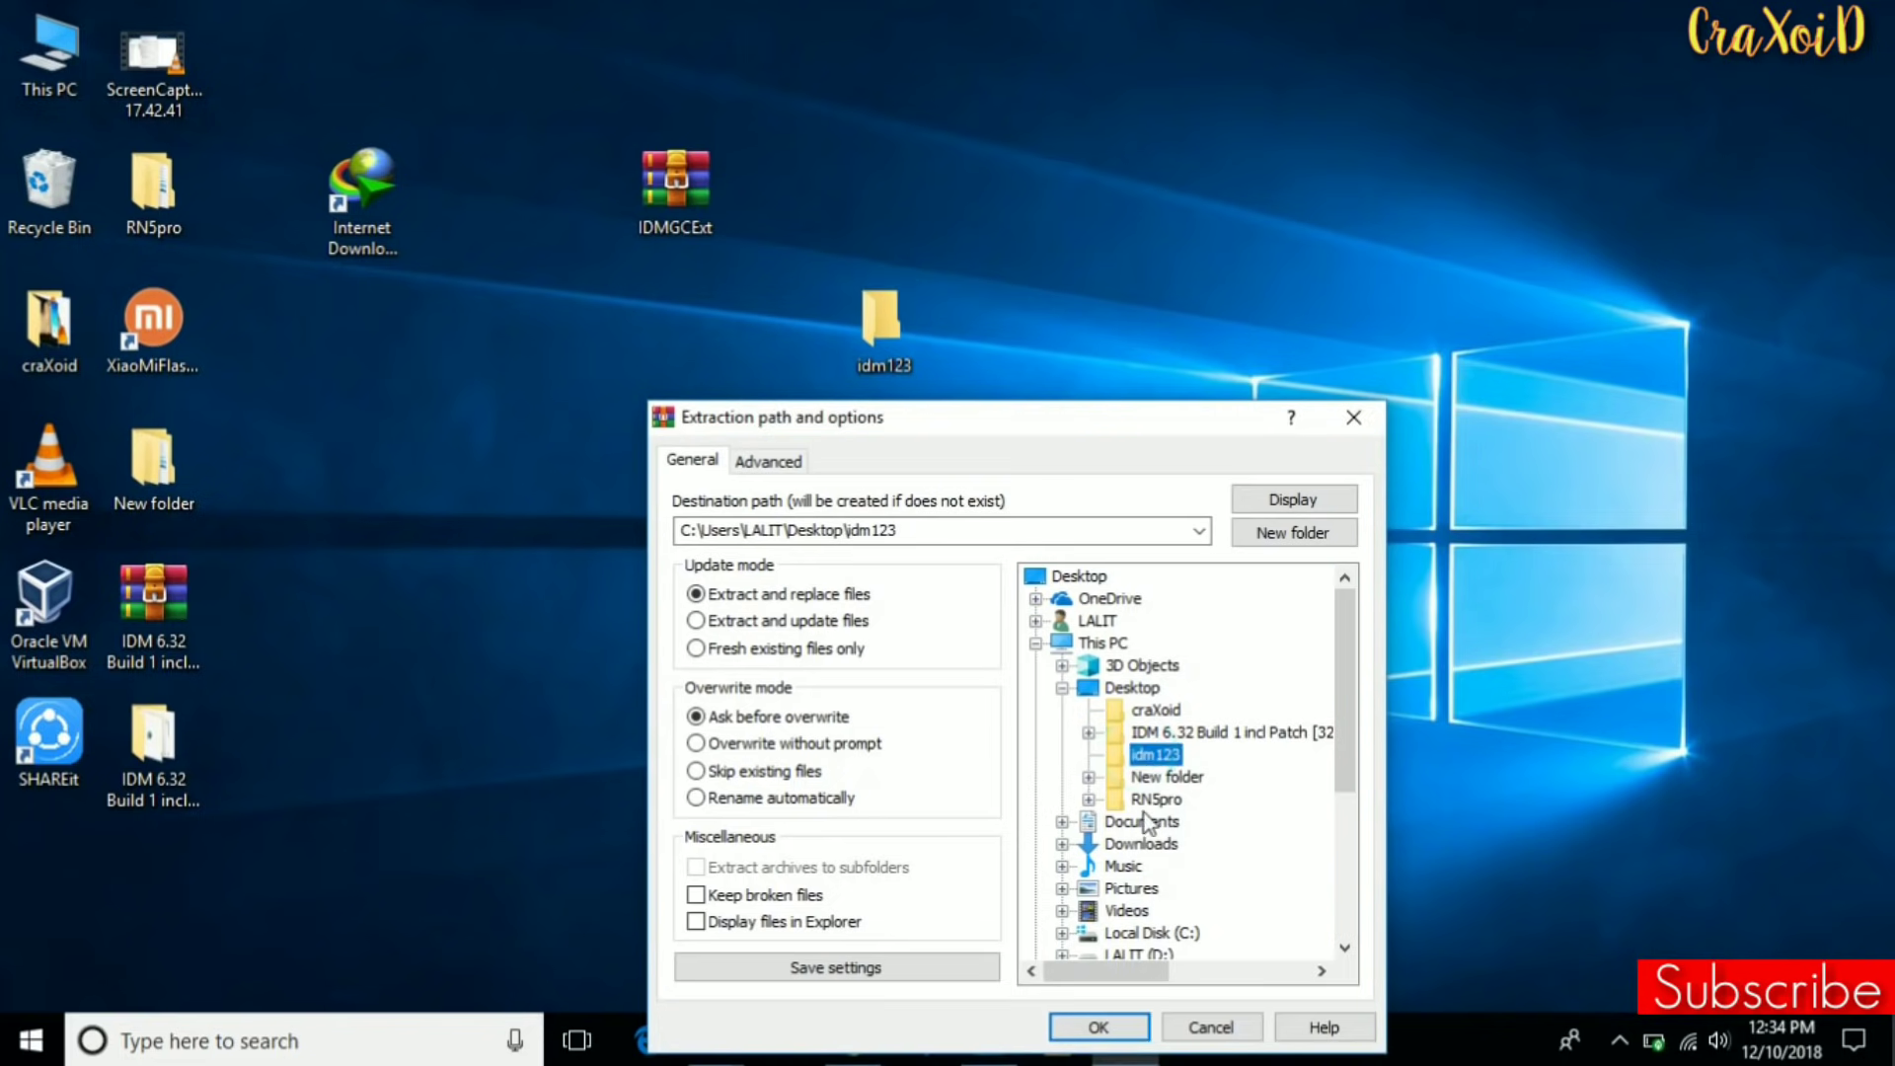
{"action": "left_click", "coordinate": [1098, 1027]}
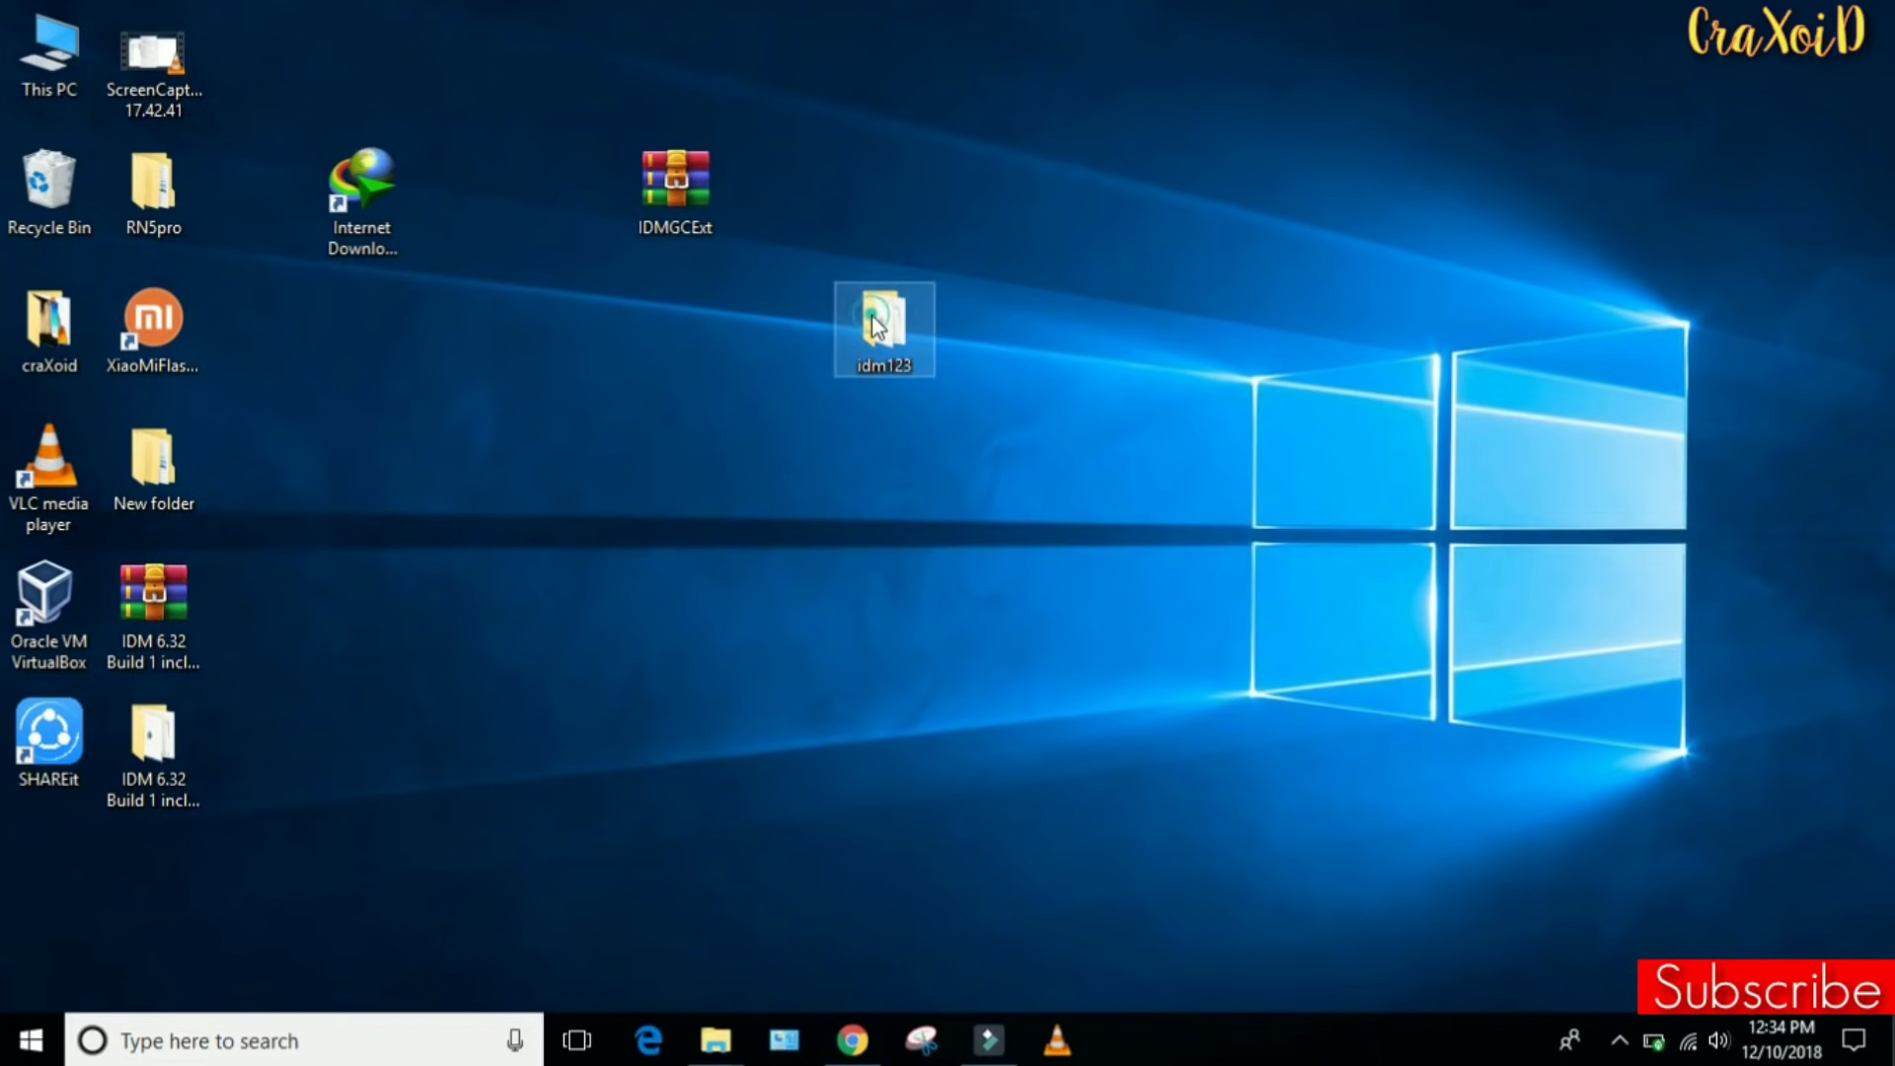
Check that idm123 holds the 11 extracted files, then return to Chrome's Extensions page.
{"action": "double_click", "coordinate": [875, 326]}
{"action": "key", "text": "ctrl+a"}
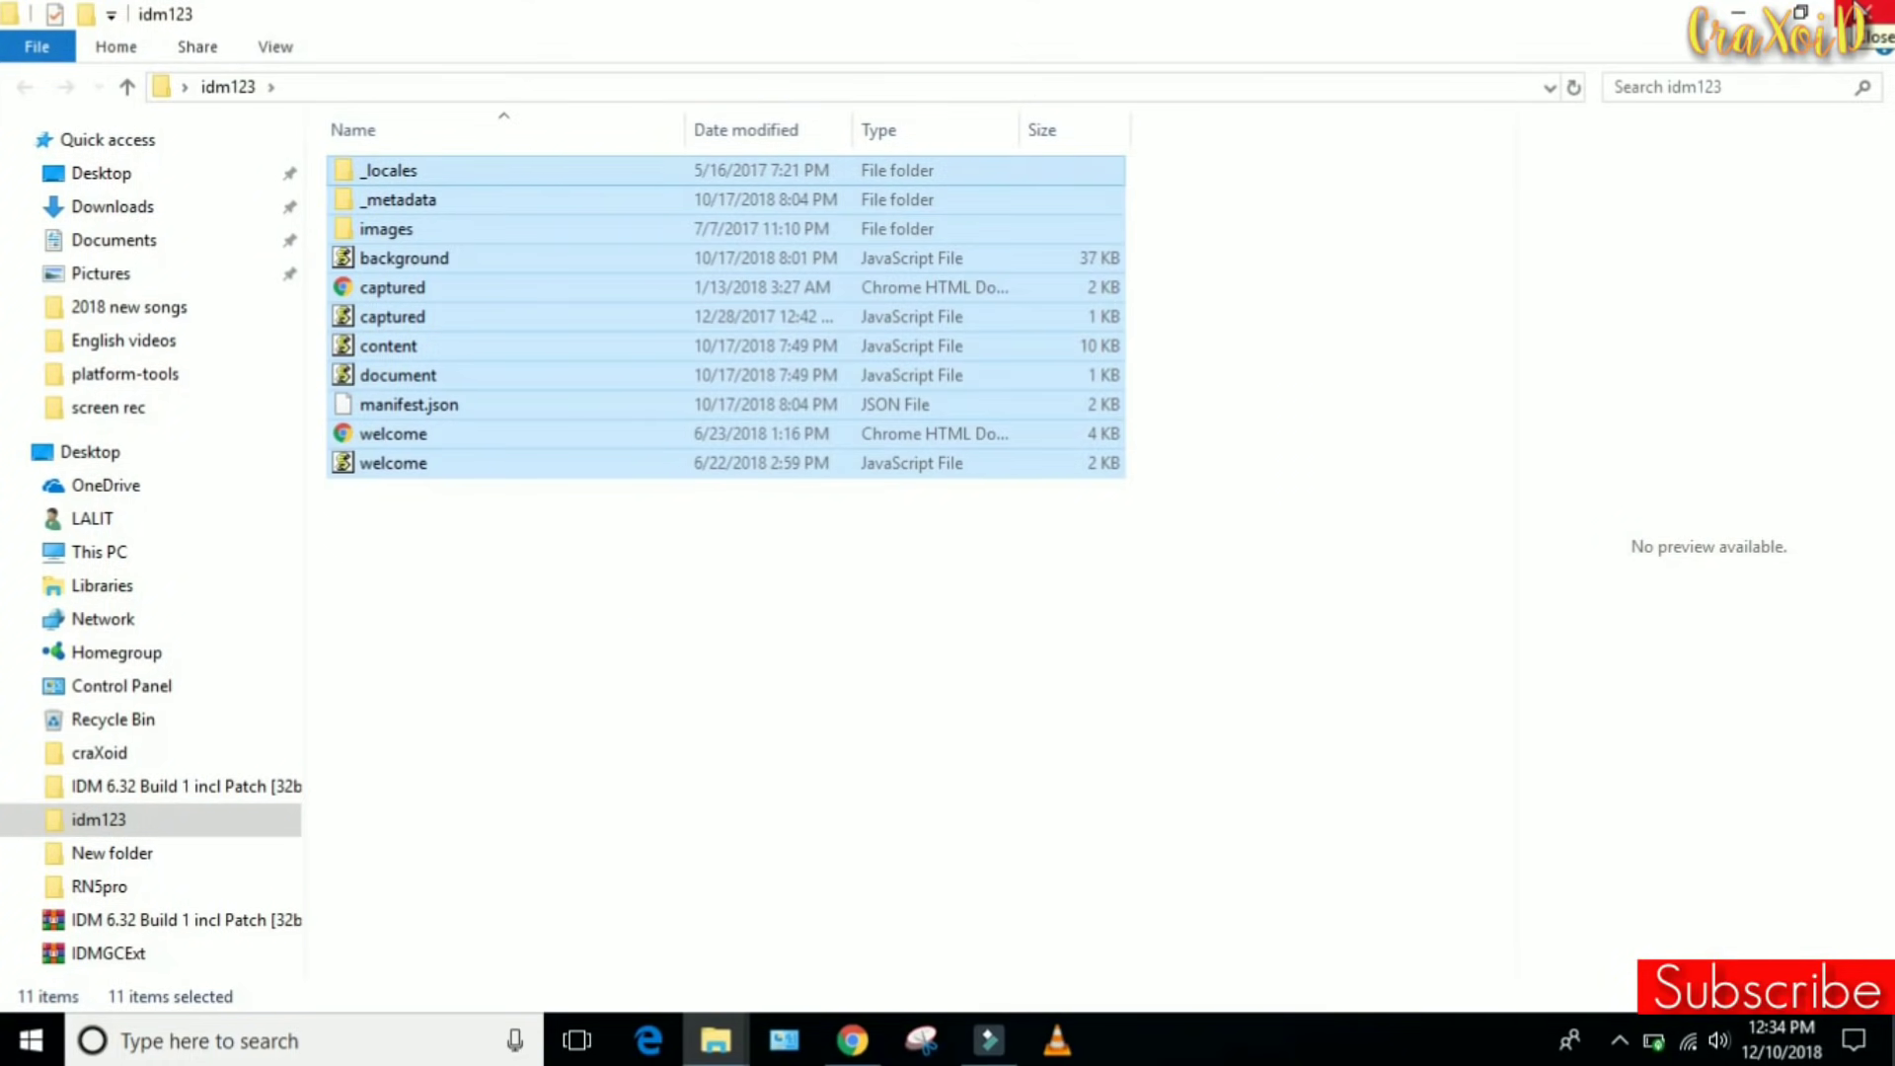
{"action": "left_click", "coordinate": [1856, 12]}
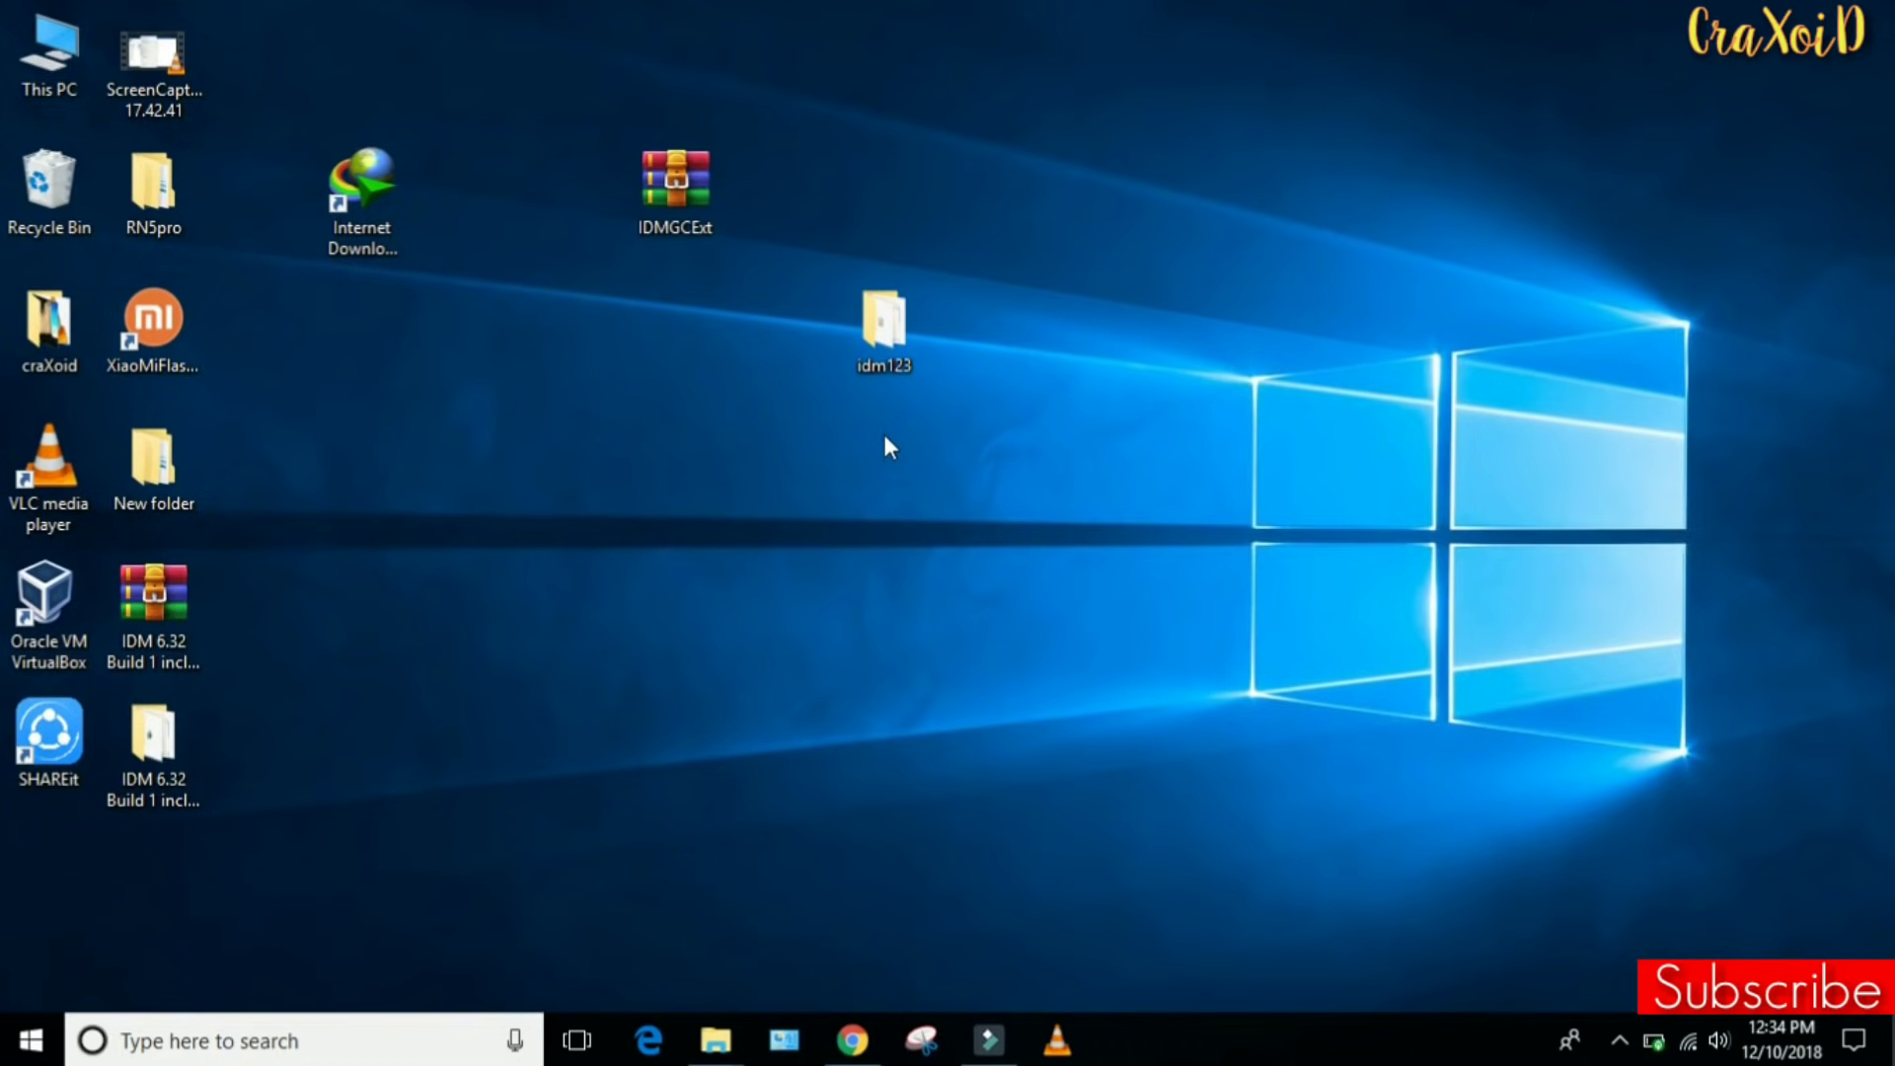
{"action": "left_click", "coordinate": [851, 1036]}
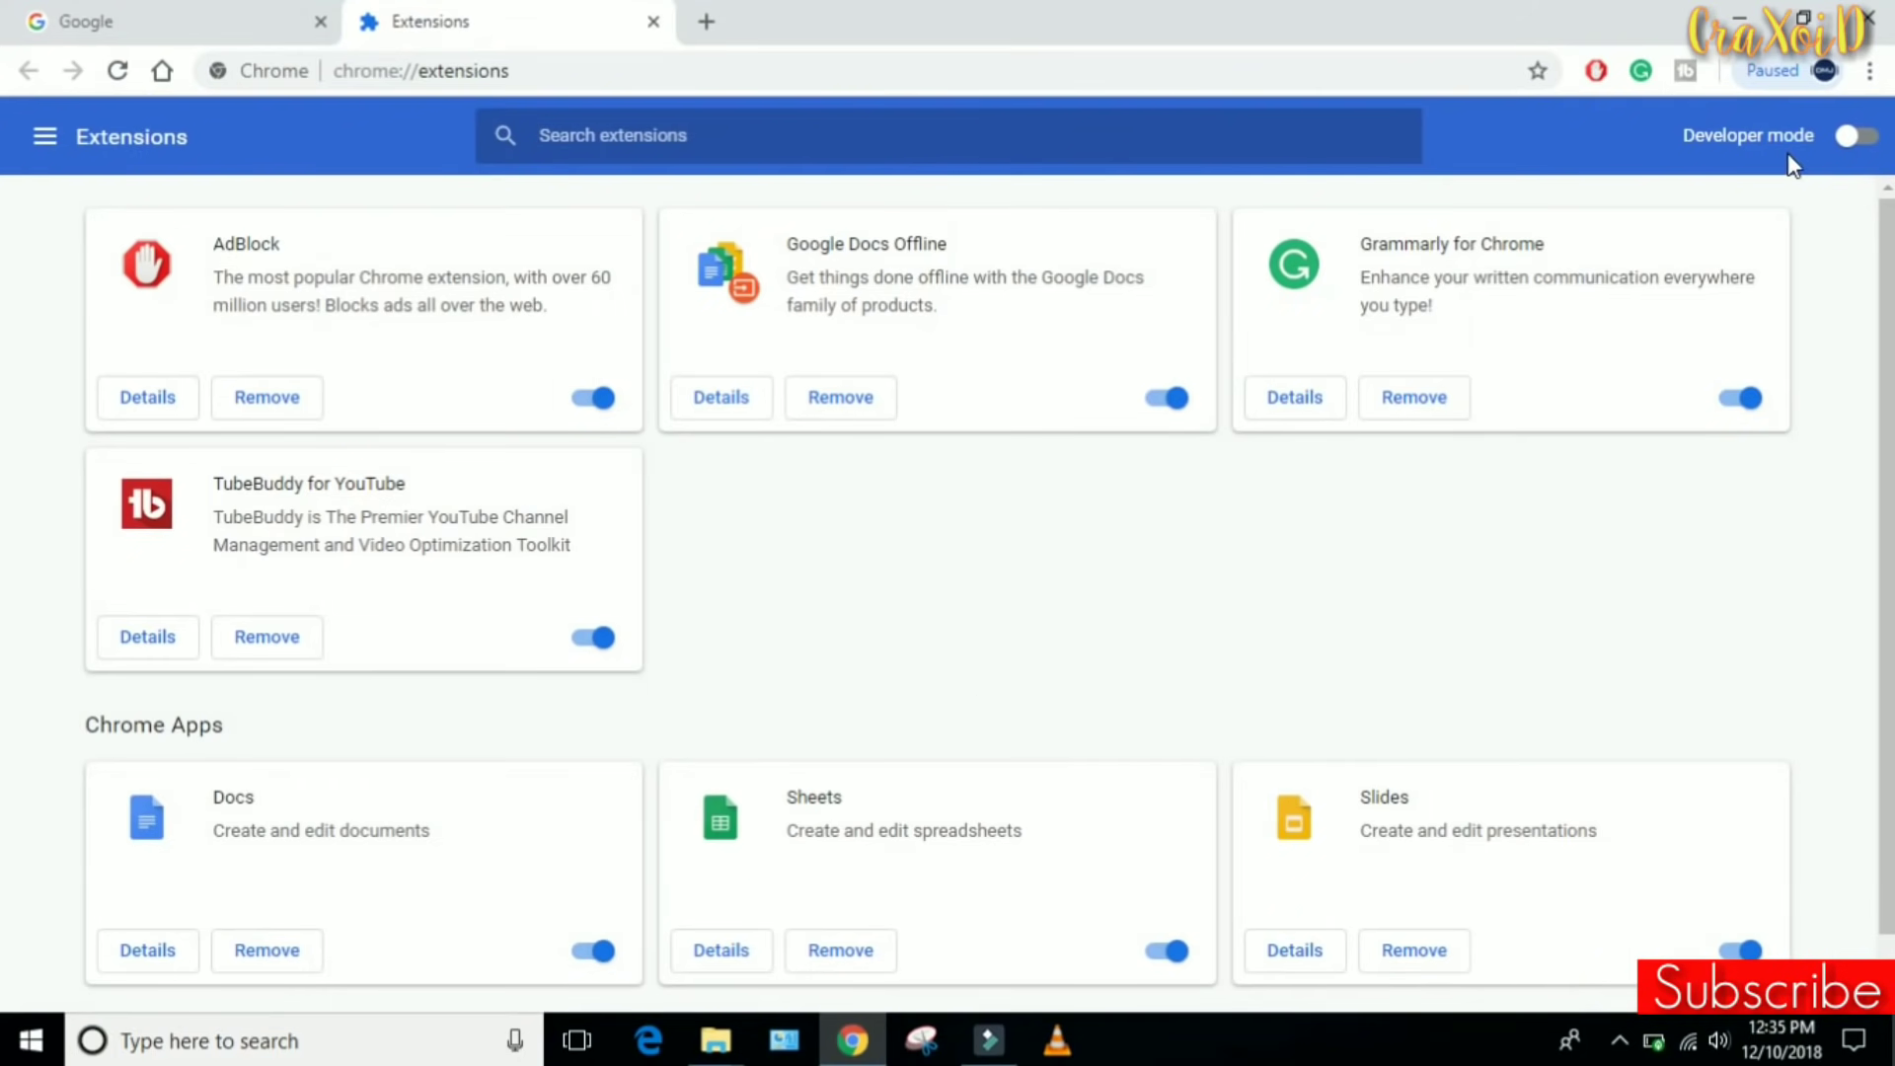
Turn on Developer mode and load the idm123 folder as an unpacked extension.
{"action": "left_click", "coordinate": [1865, 140]}
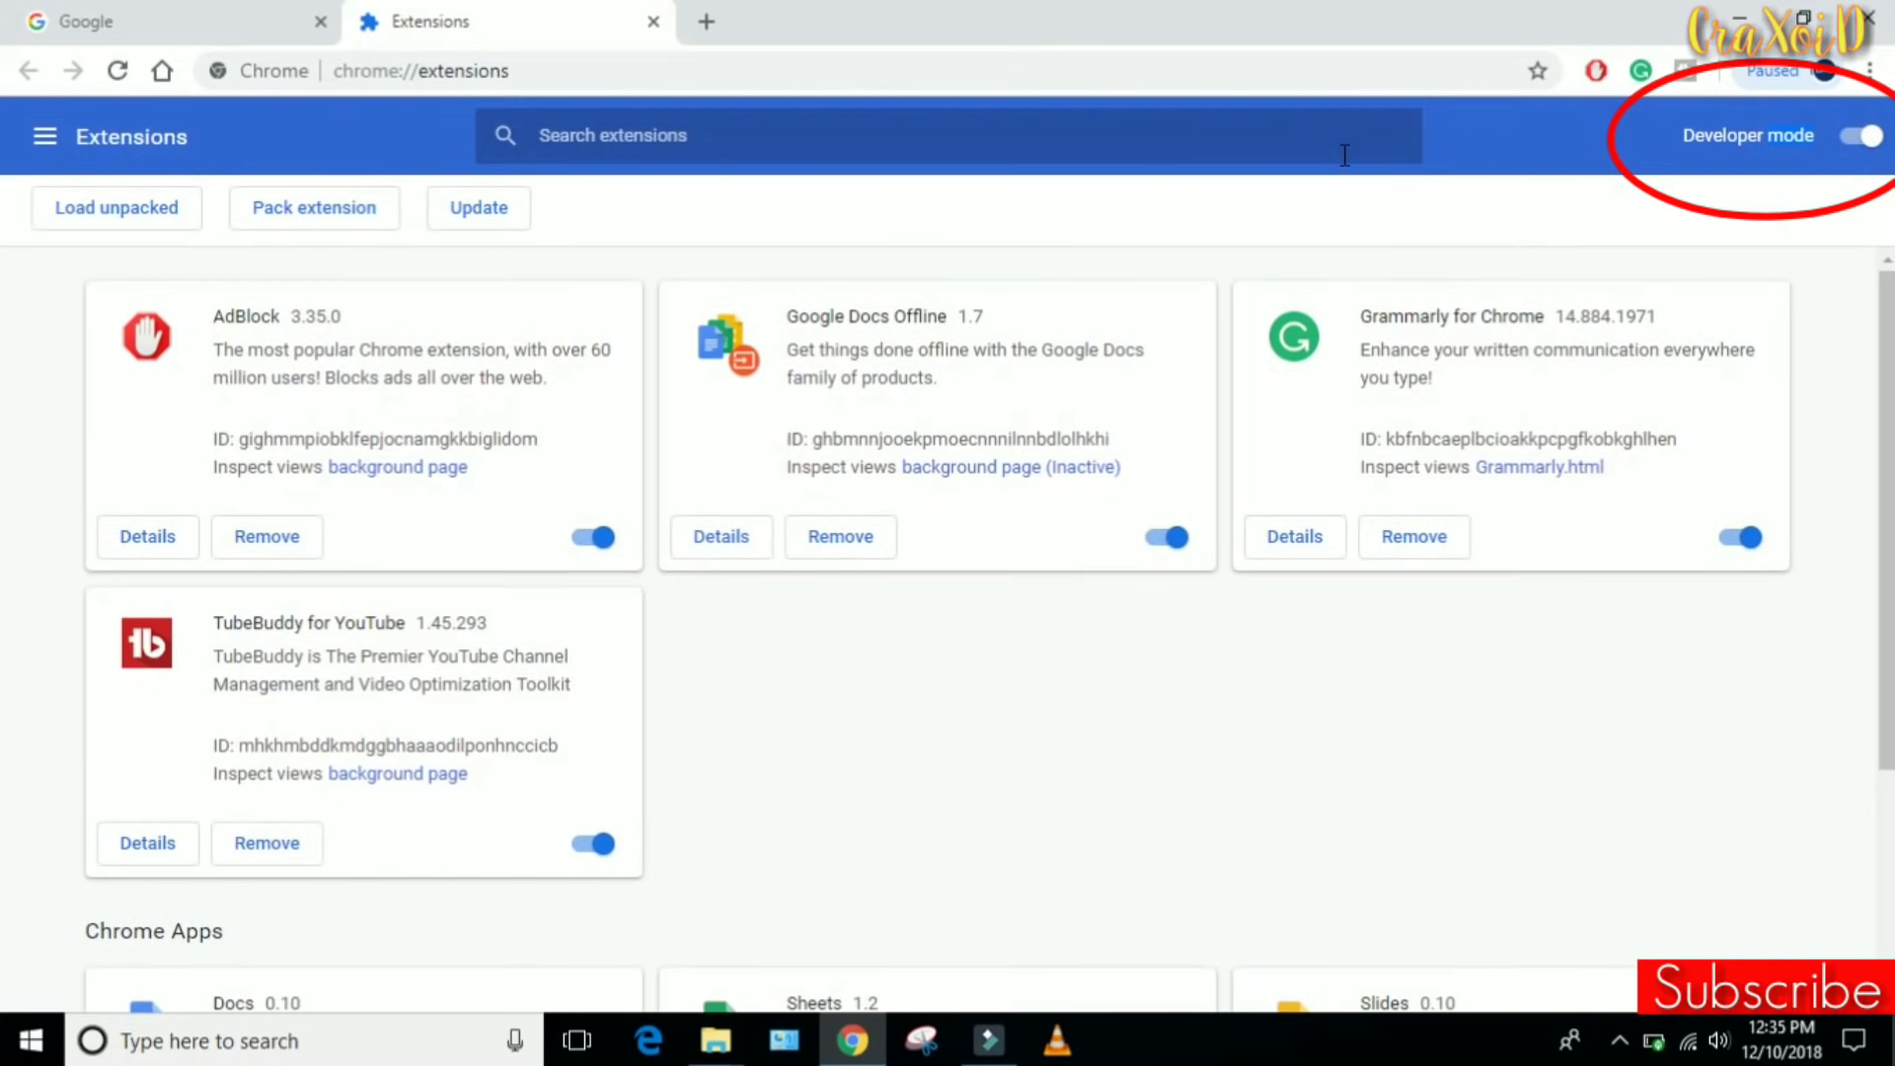
{"action": "left_click", "coordinate": [137, 222]}
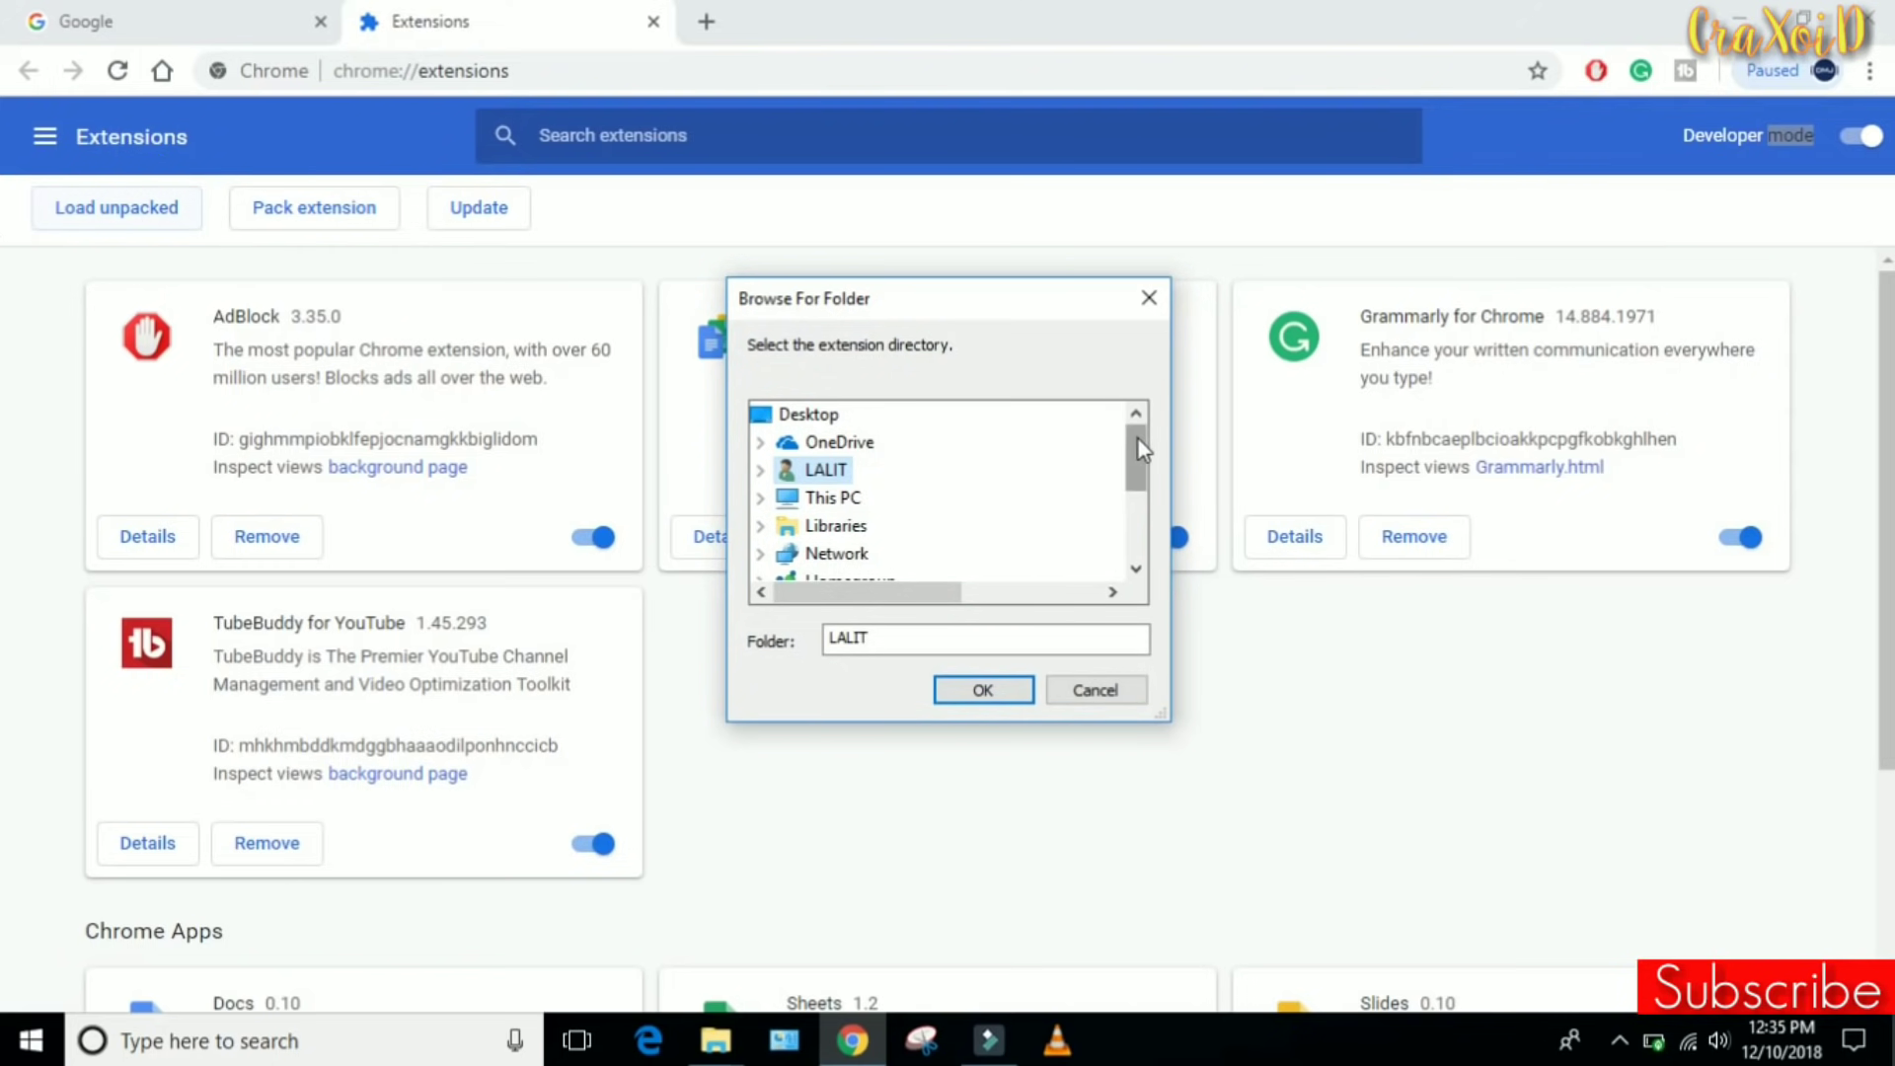
{"action": "left_click_drag", "start_coordinate": [1139, 440], "coordinate": [1138, 501]}
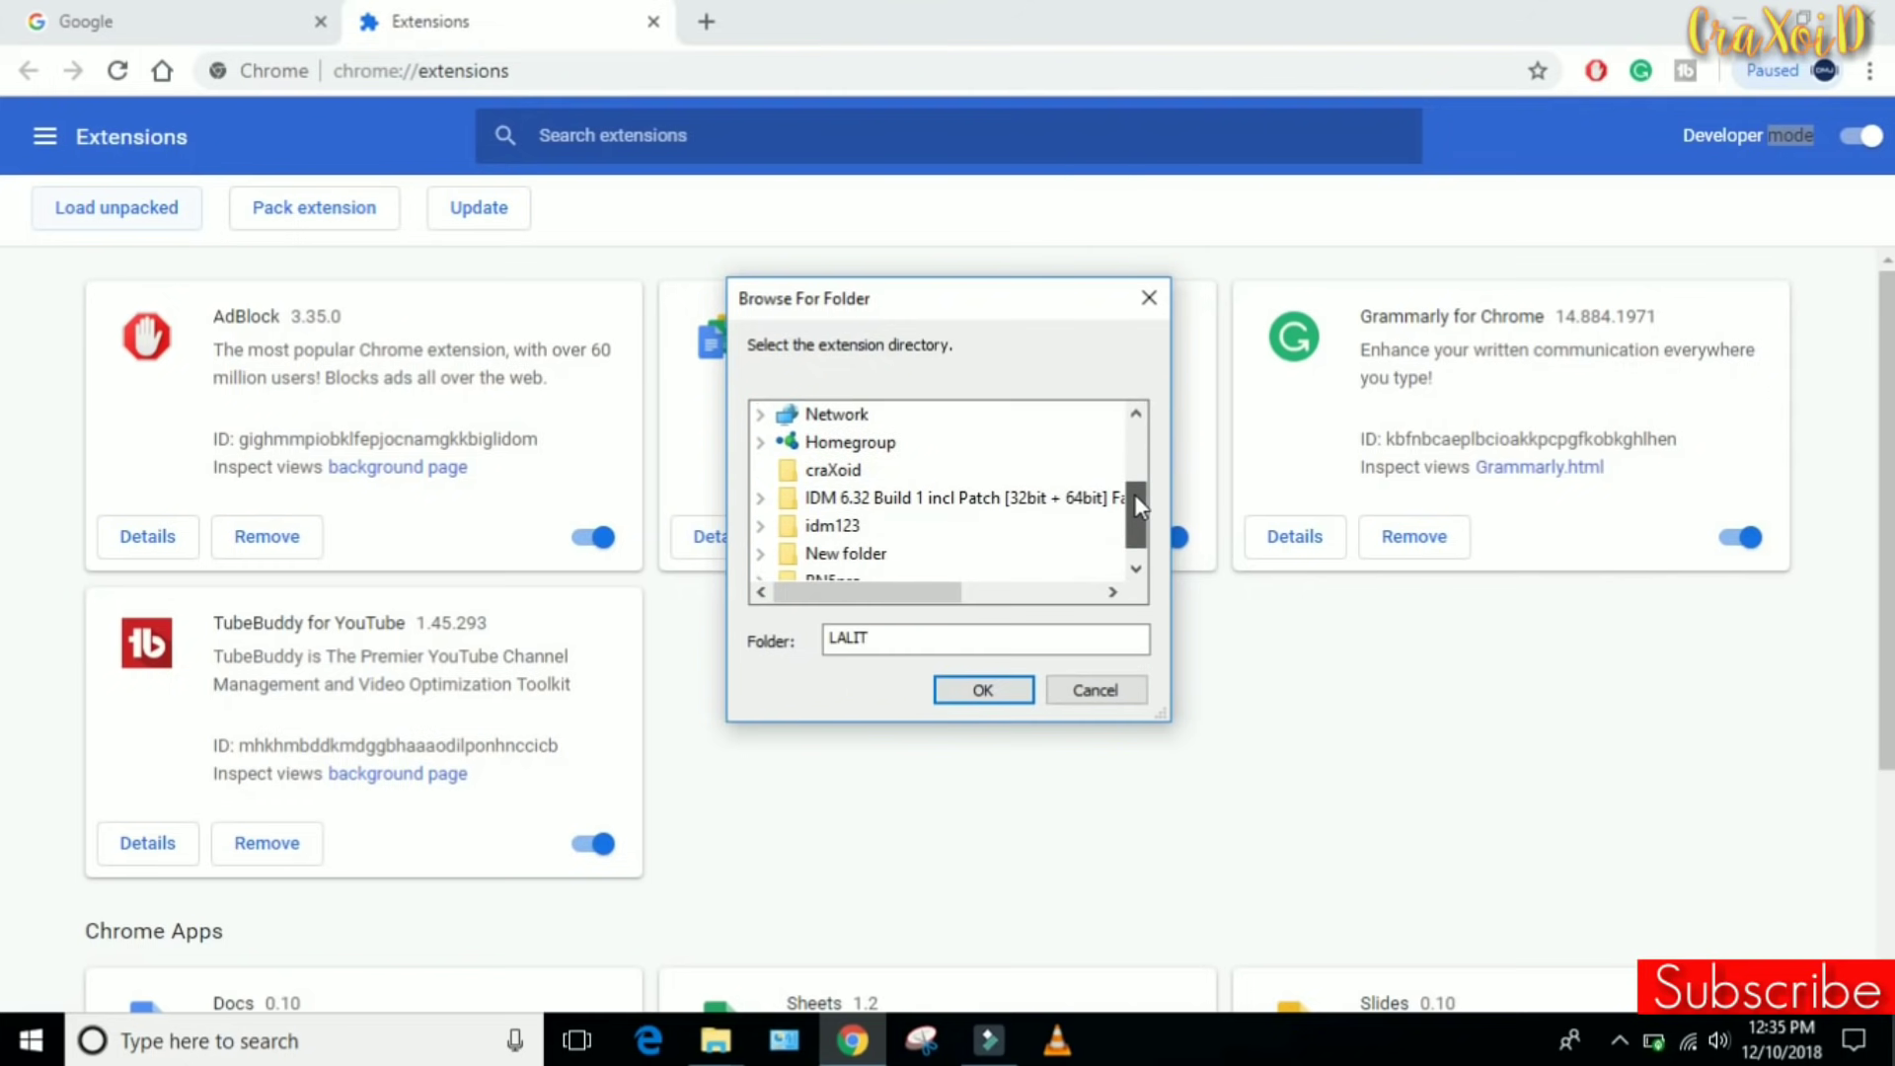
{"action": "left_click", "coordinate": [888, 533]}
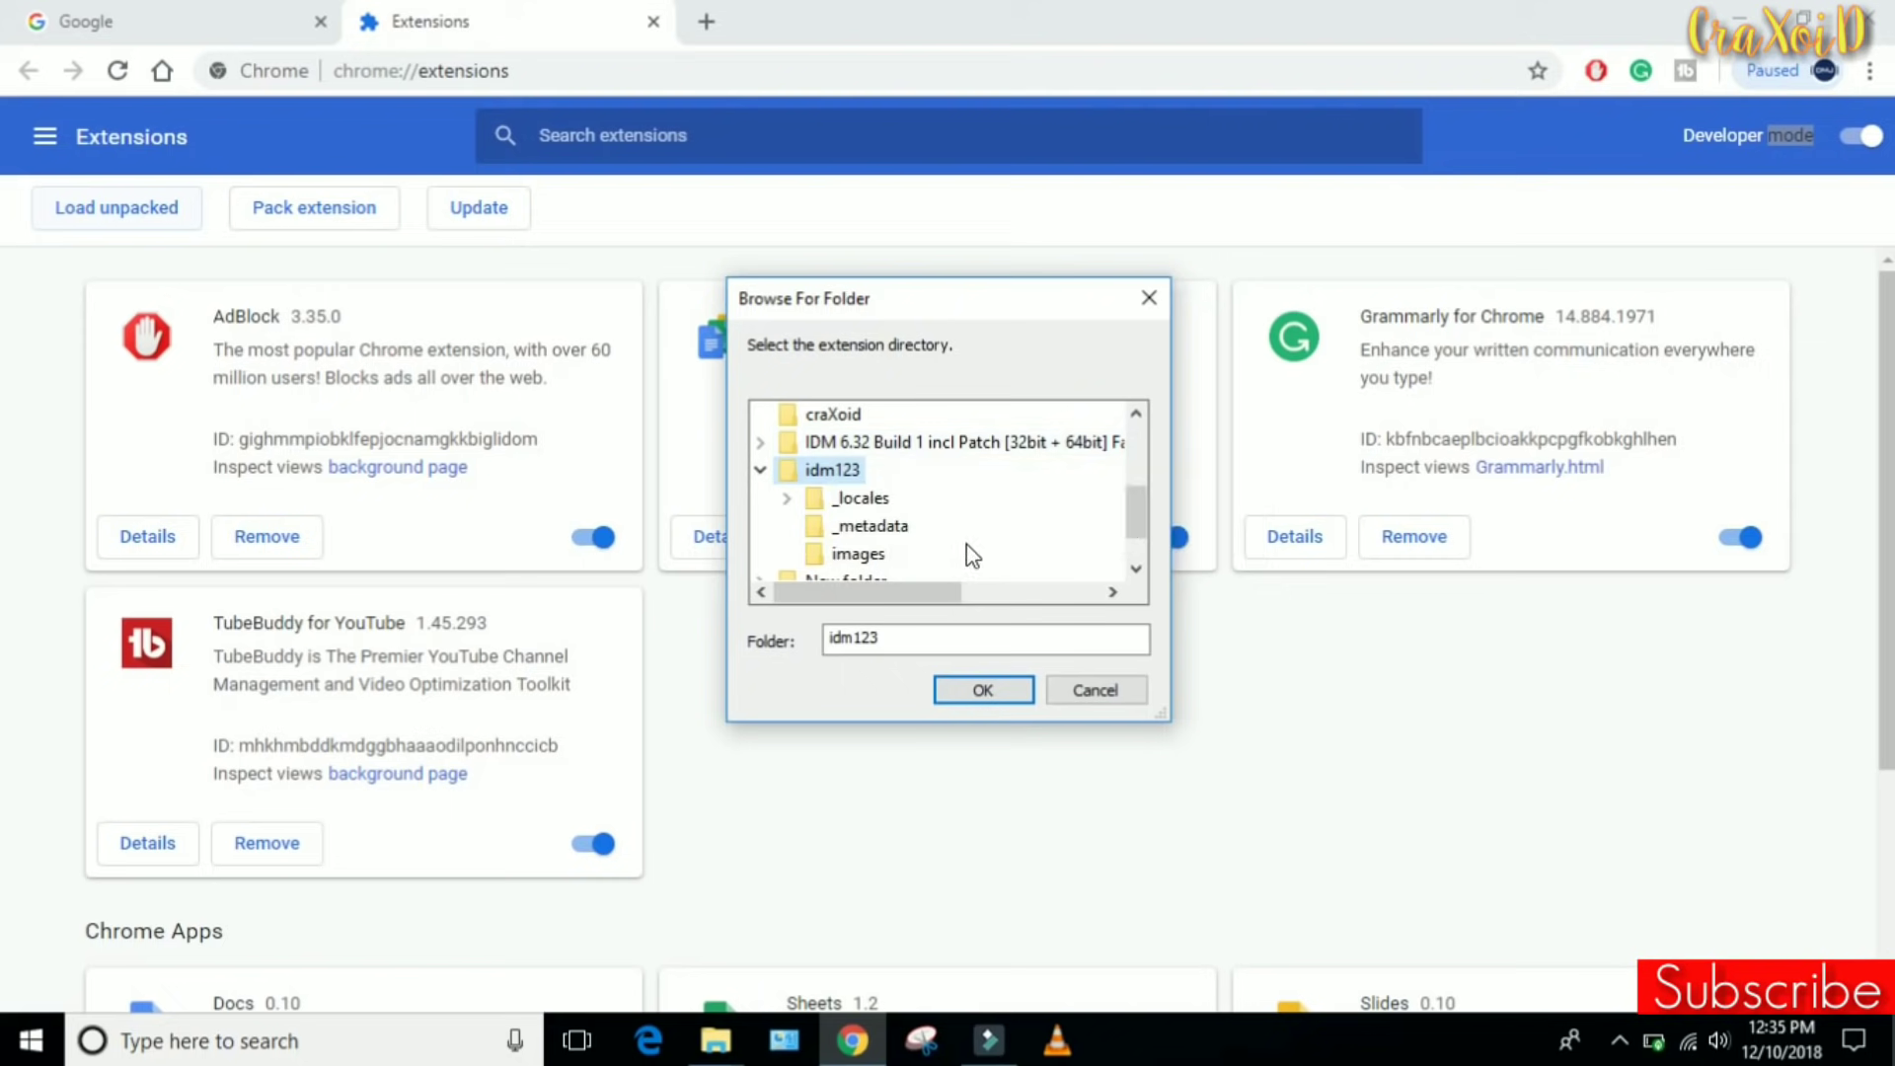
{"action": "left_click", "coordinate": [983, 690]}
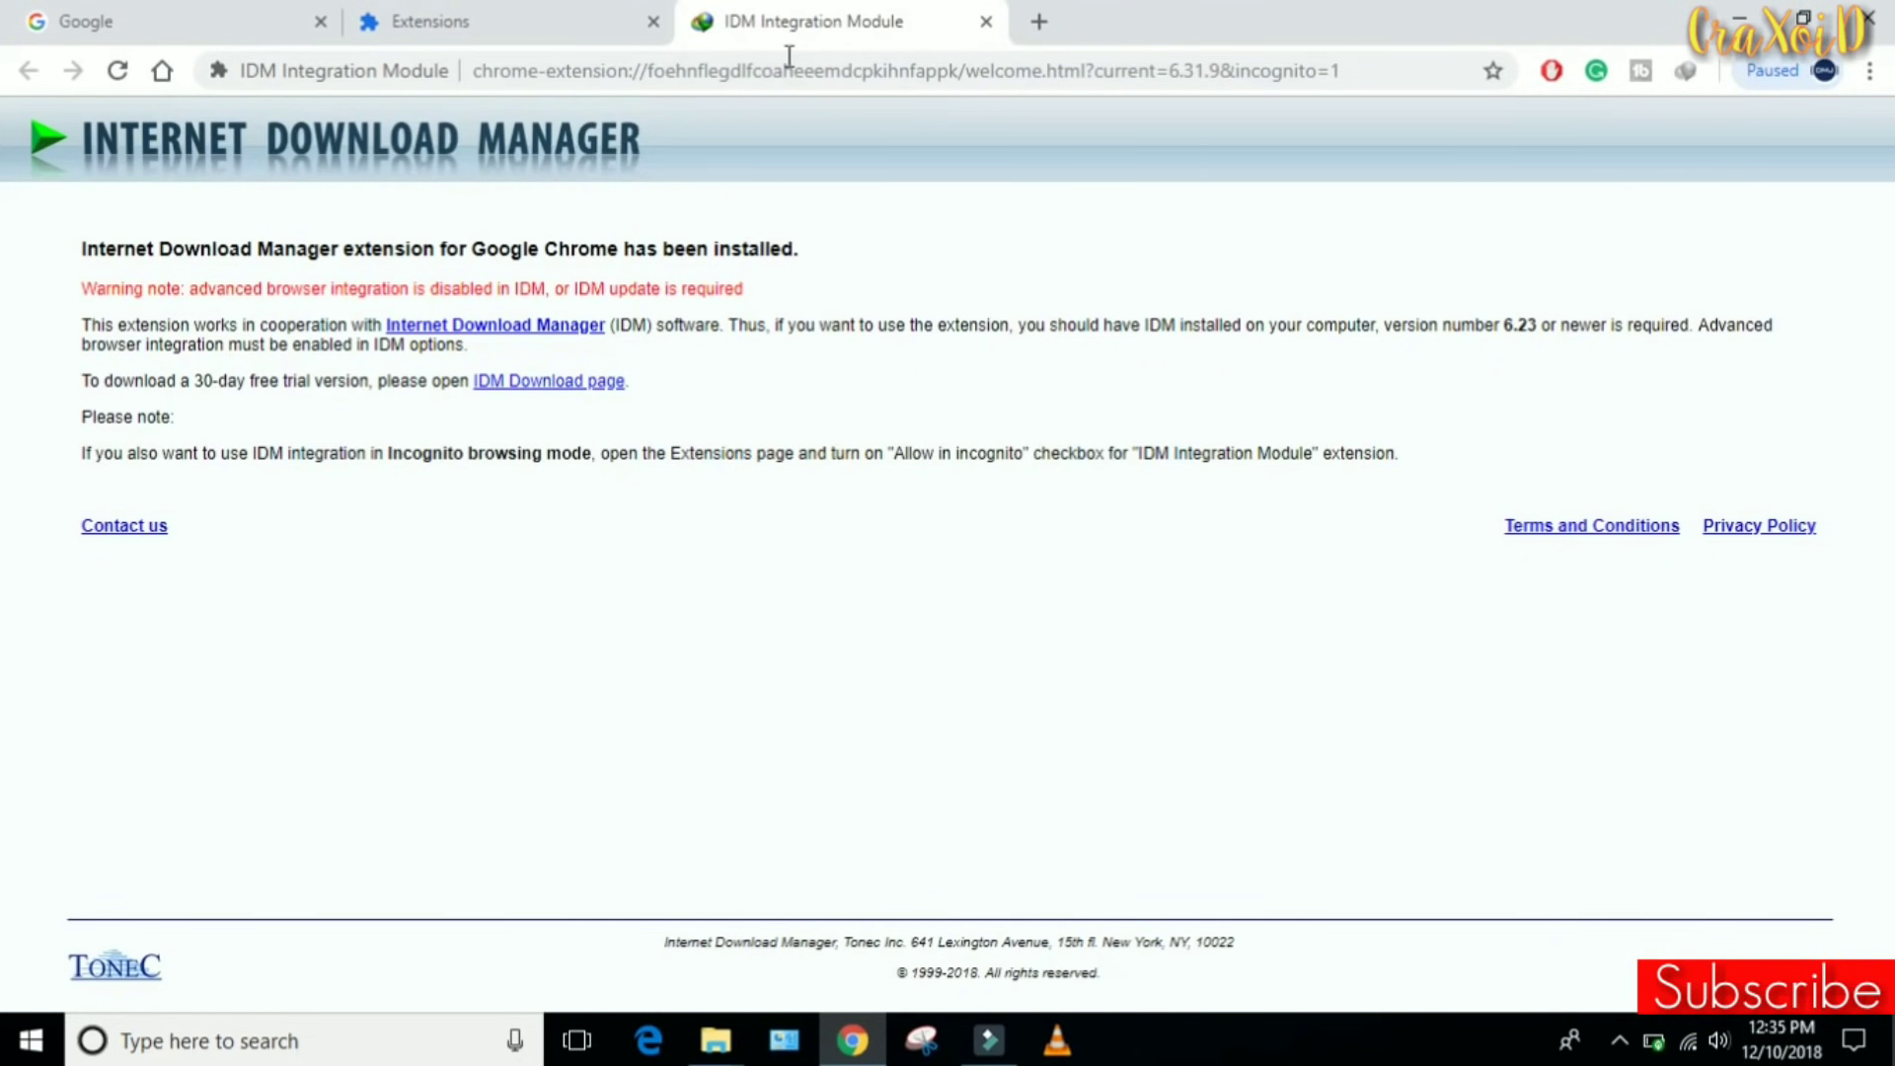
Reload IDM Integration Module 6.31.9 from the Extensions list and switch Developer mode off.
{"action": "left_click", "coordinate": [530, 34]}
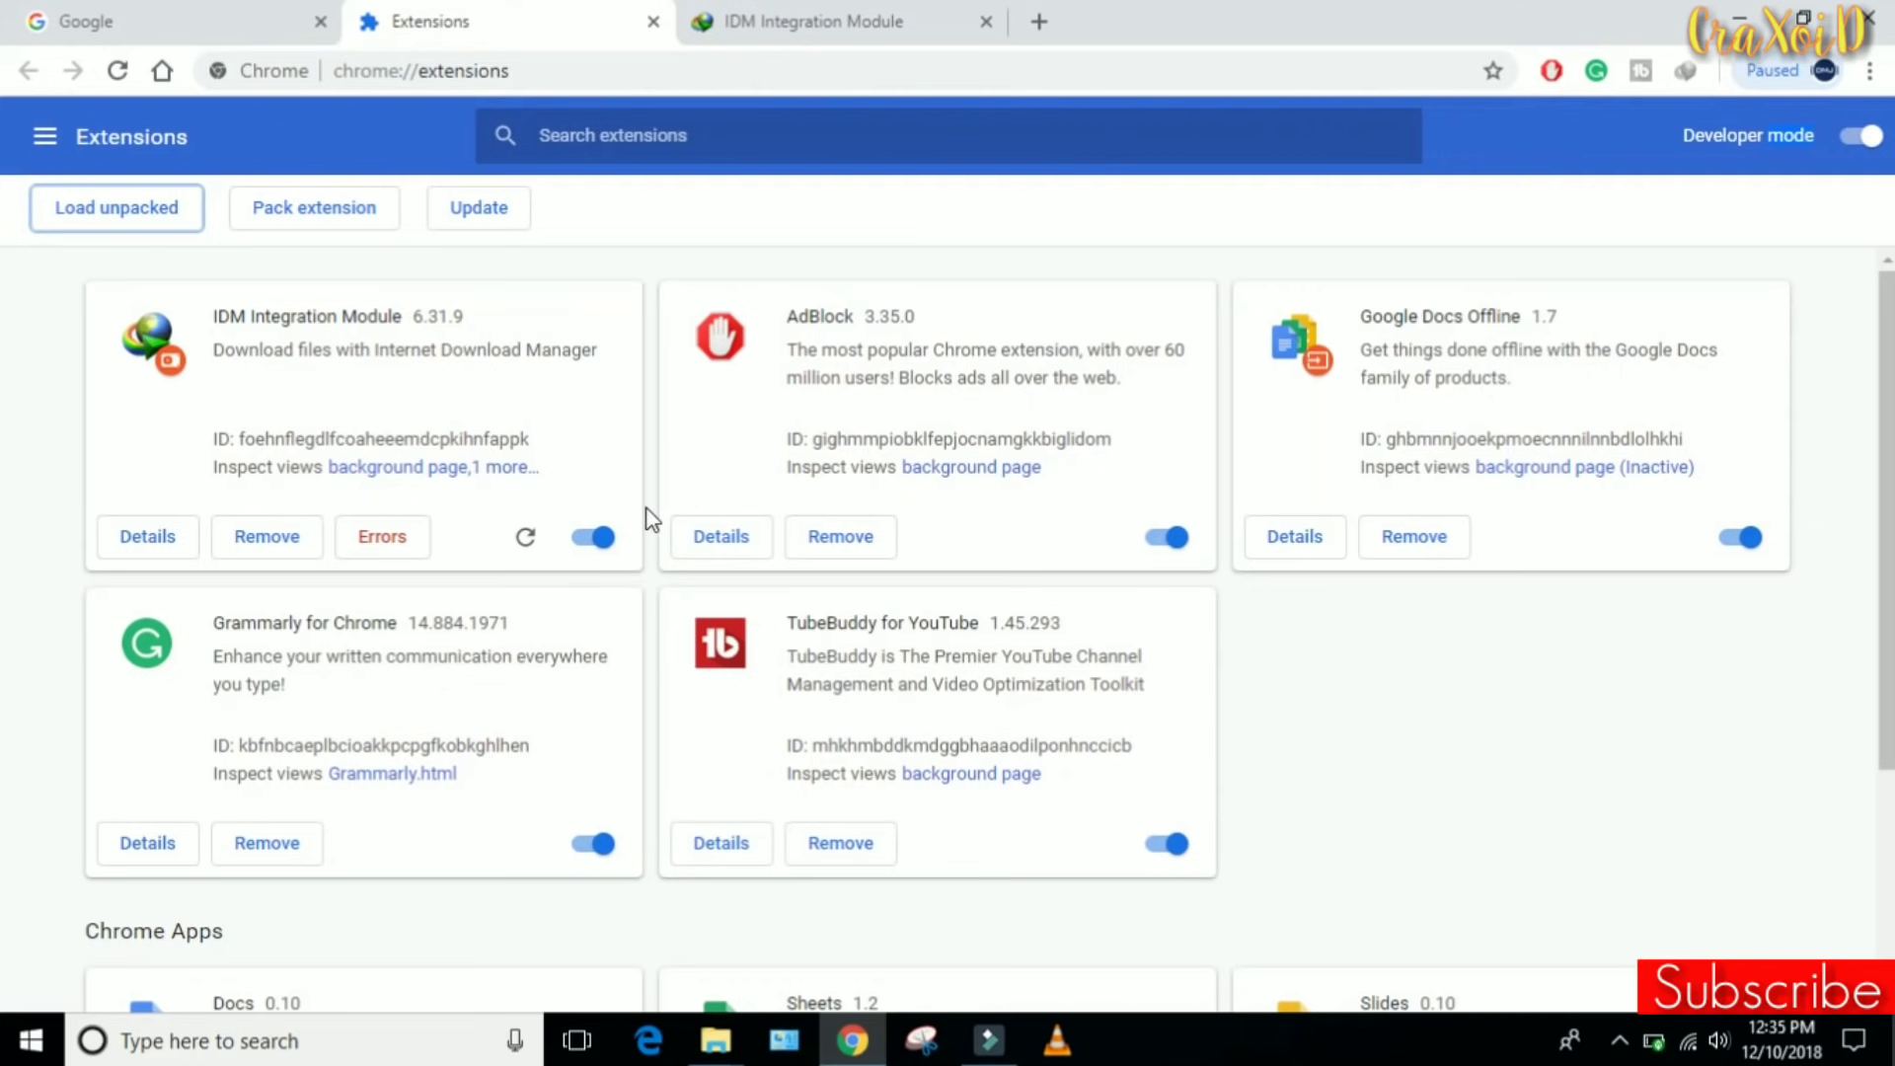
{"action": "left_click", "coordinate": [526, 537]}
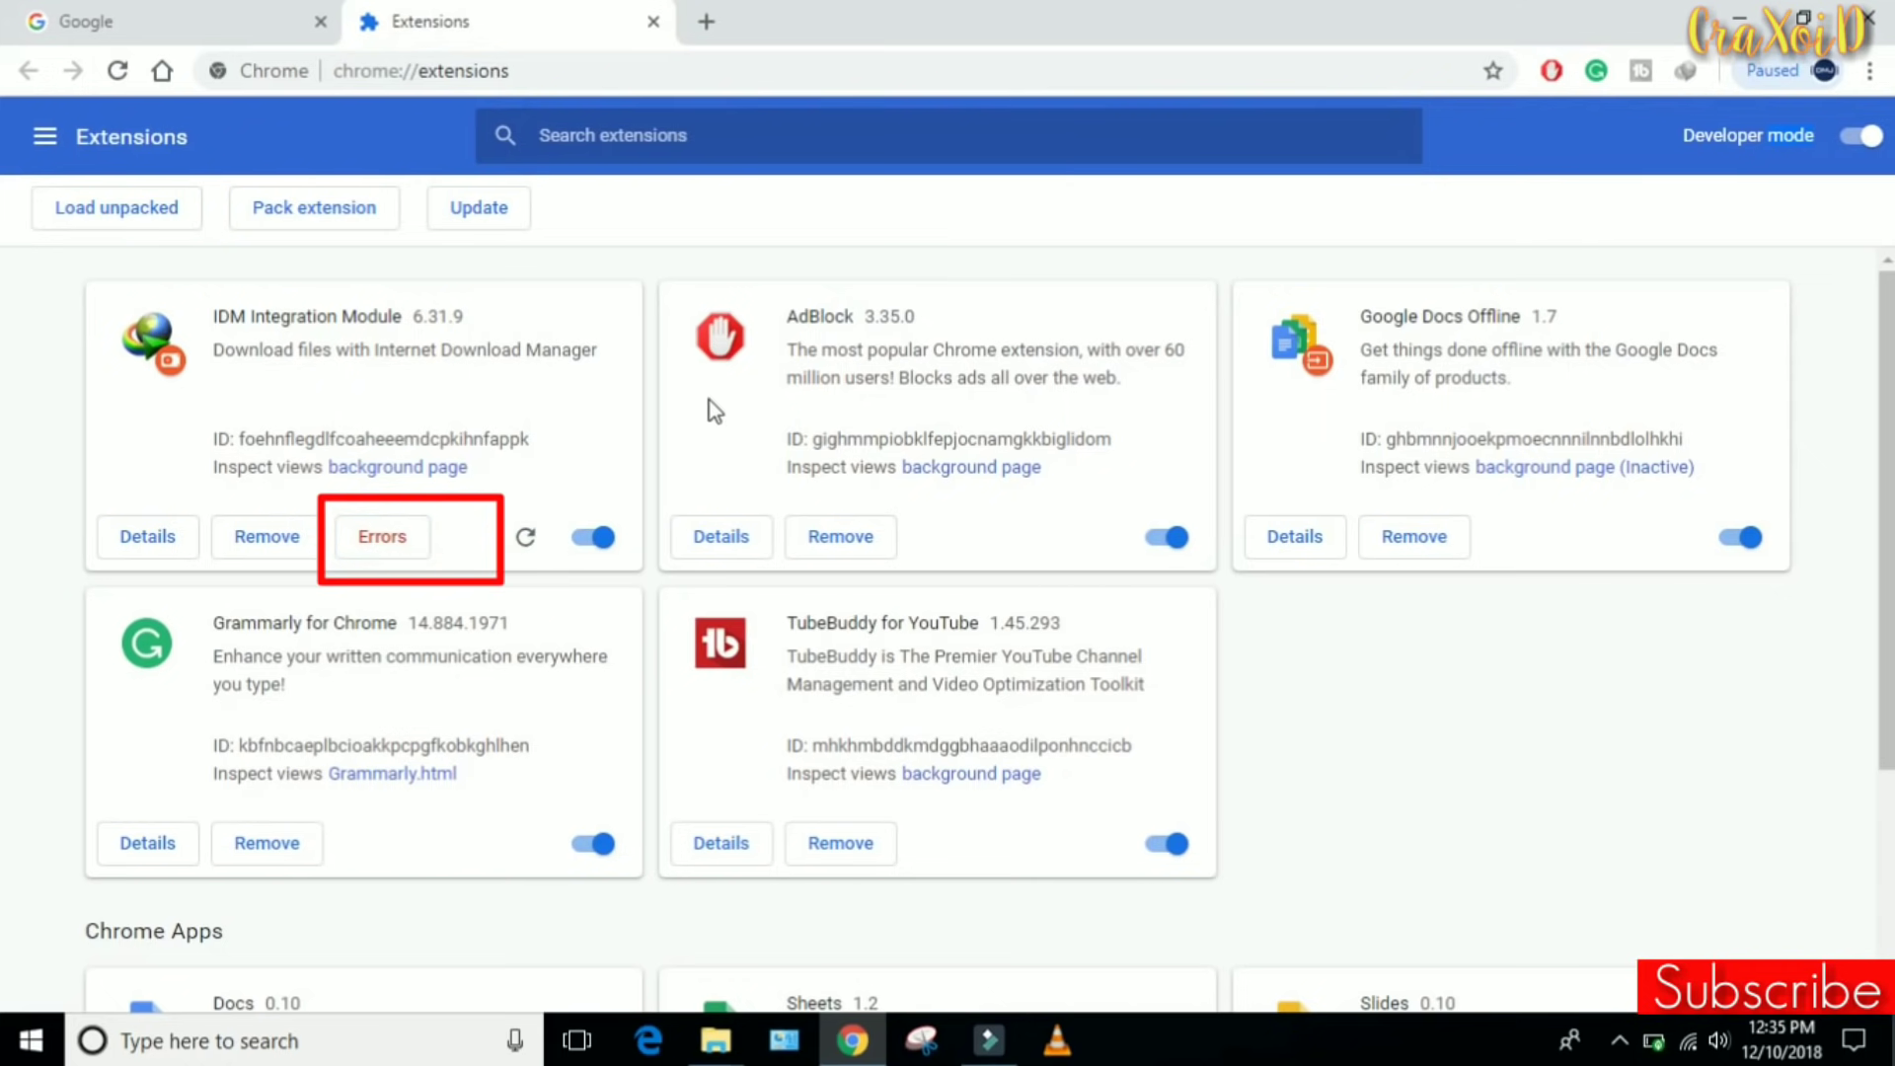
{"action": "left_click", "coordinate": [1864, 138]}
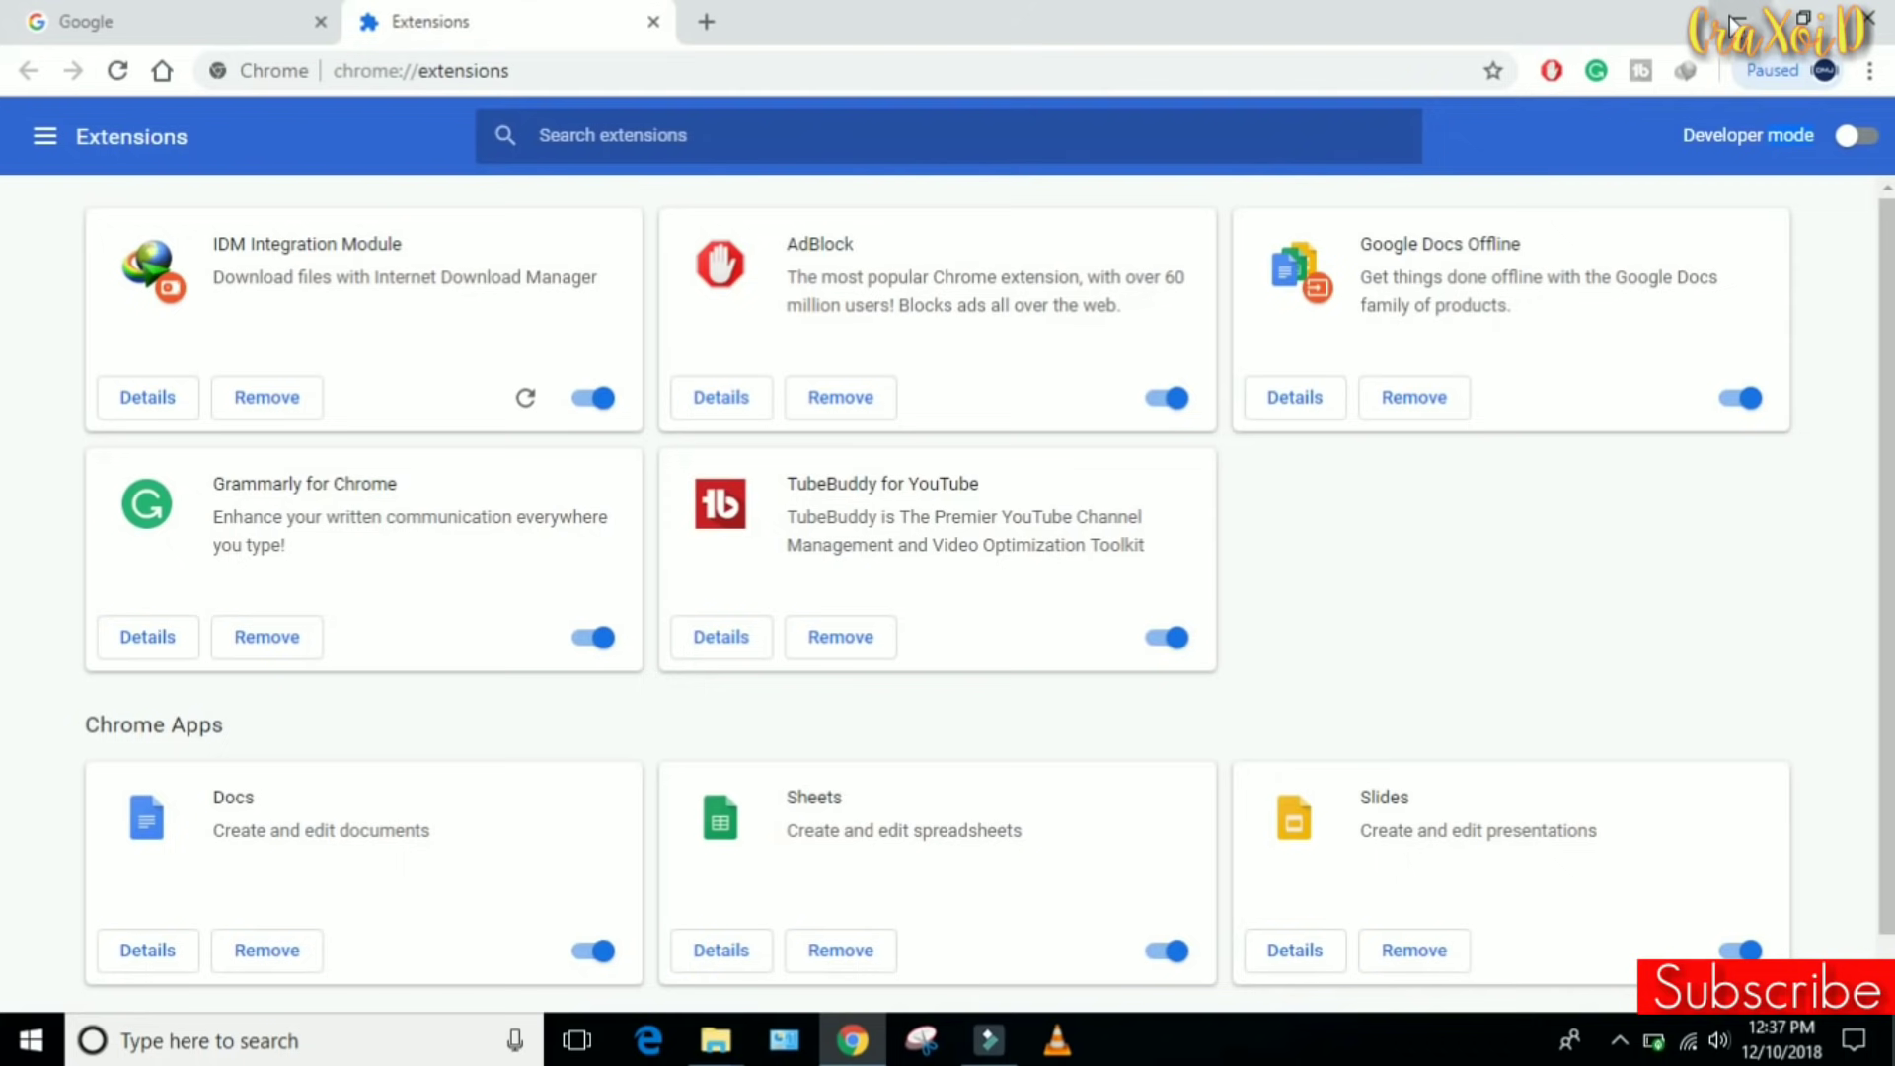
Minimise Chrome to show the desktop with idm123 and the IDMGCExt archive.
{"action": "left_click", "coordinate": [1734, 20]}
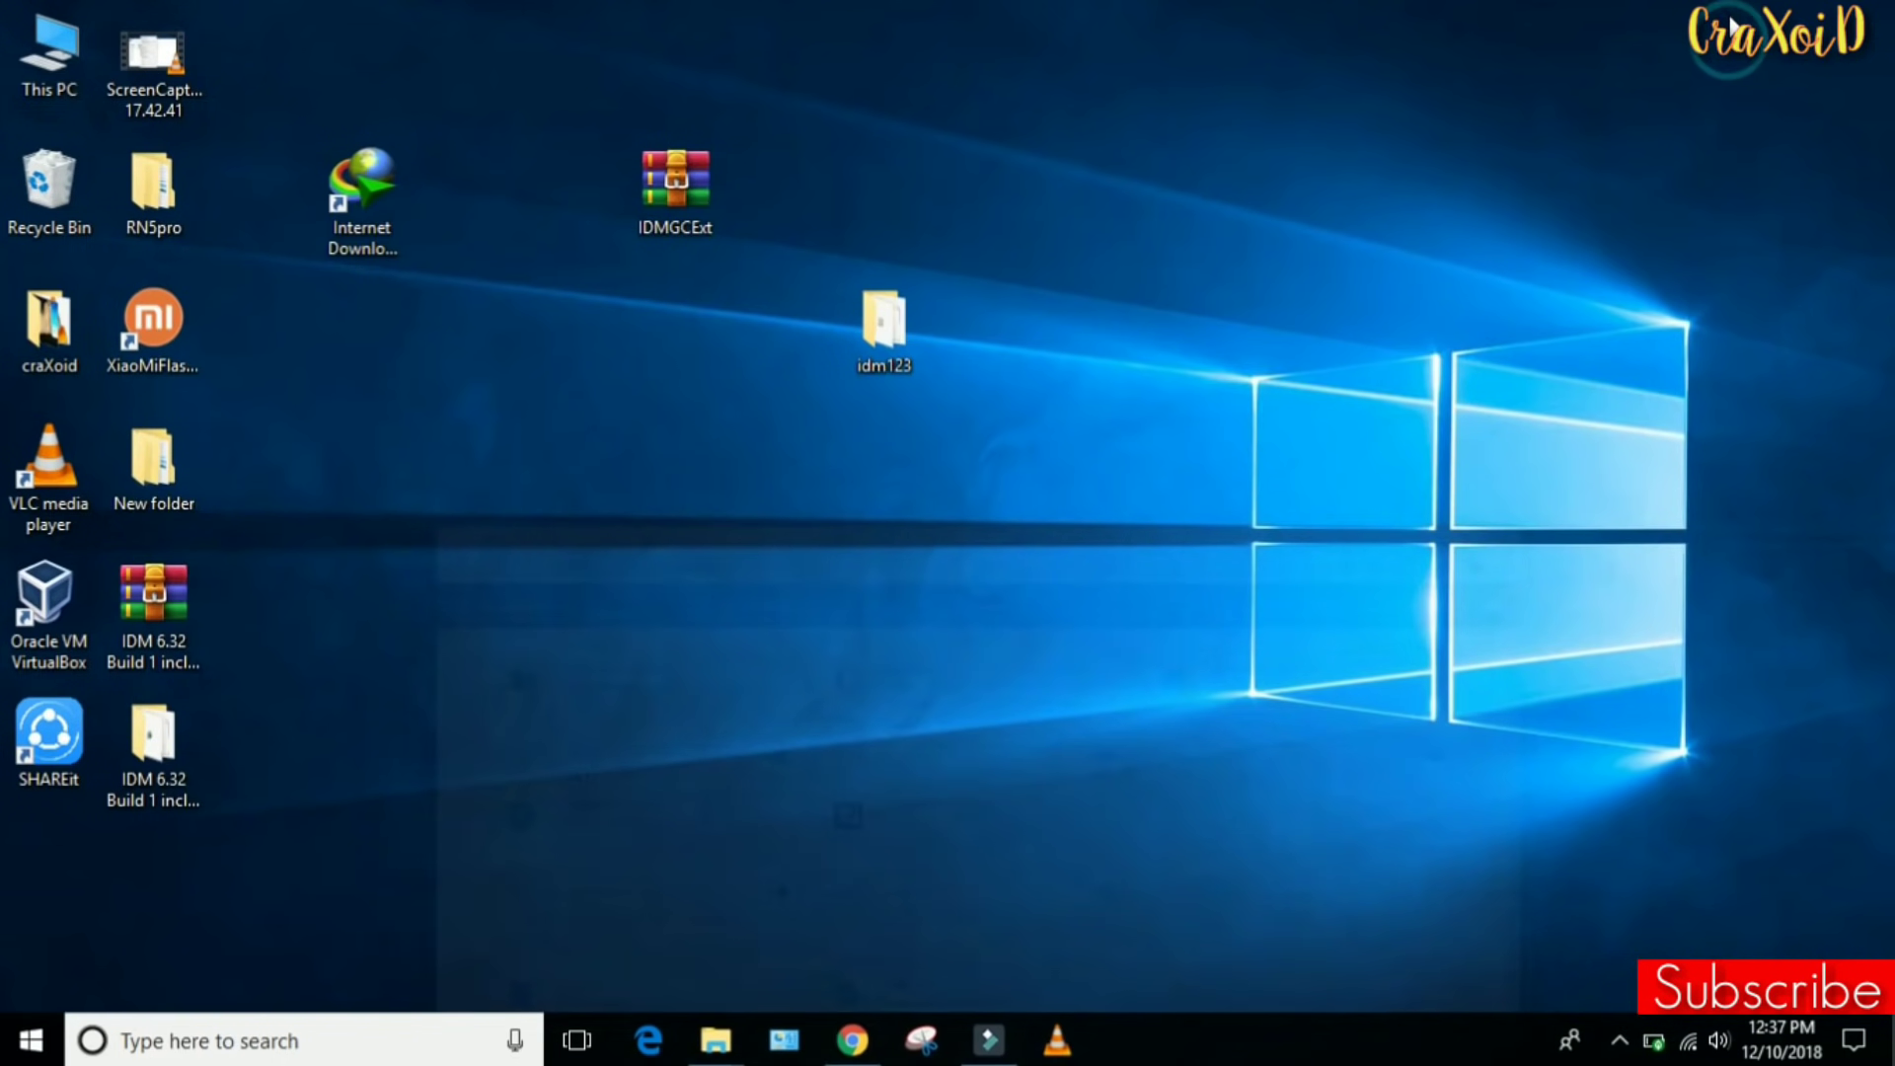